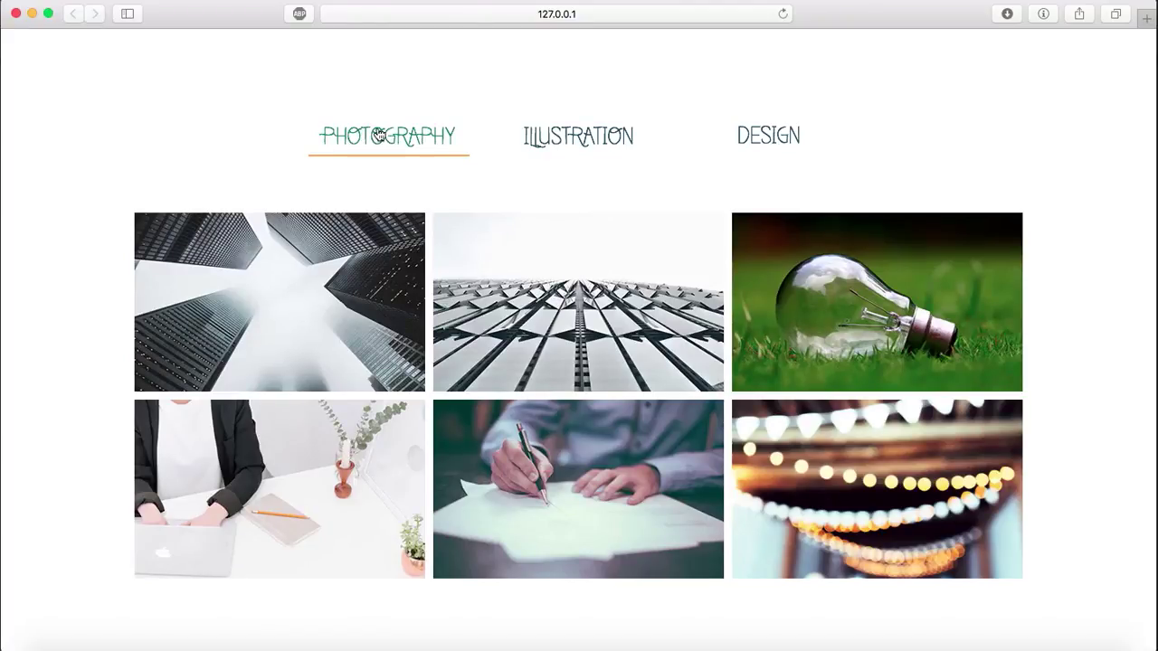
Preview the finished gallery by switching among its Photography, Illustration and Design categories.
left_click(548, 135)
left_click(773, 156)
left_click(579, 144)
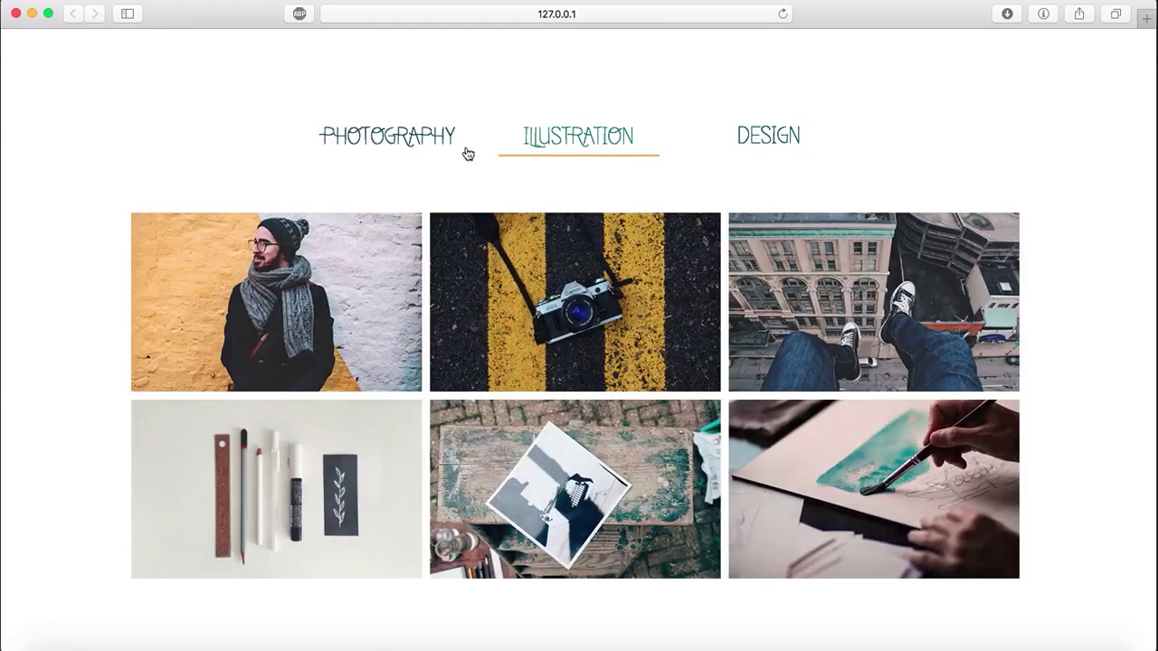
left_click(374, 149)
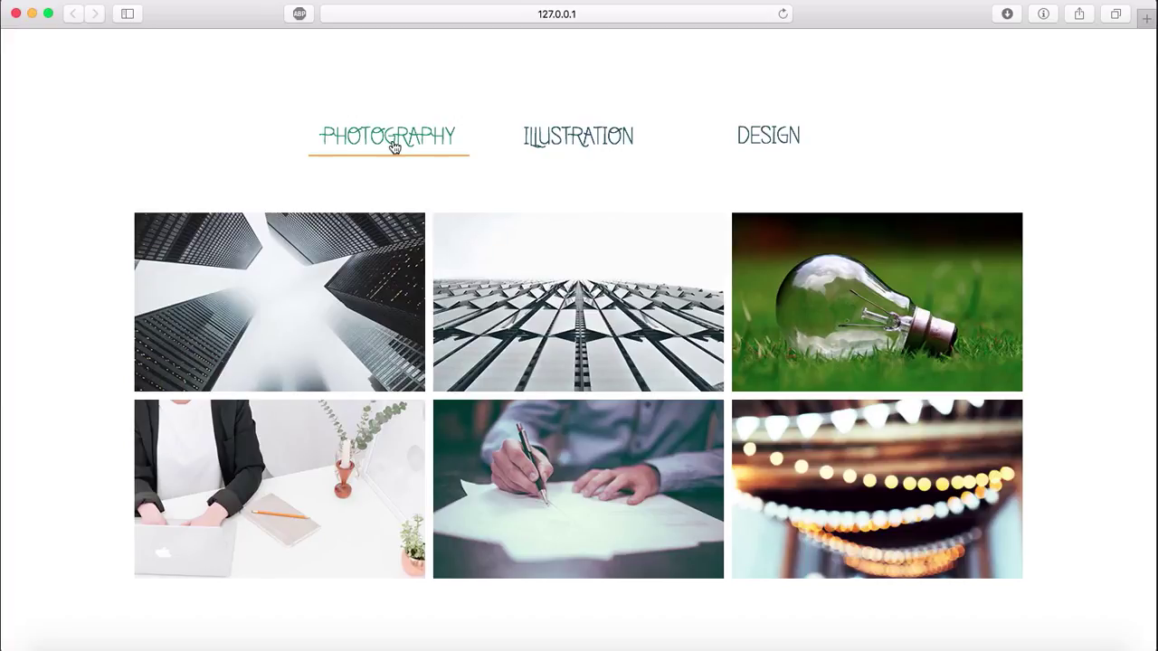
left_click(586, 132)
left_click(775, 143)
left_click(401, 155)
left_click(587, 143)
left_click(389, 145)
View the skyscraper and light bulb photos enlarged in the Photography gallery's lightbox, and close it.
left_click(342, 289)
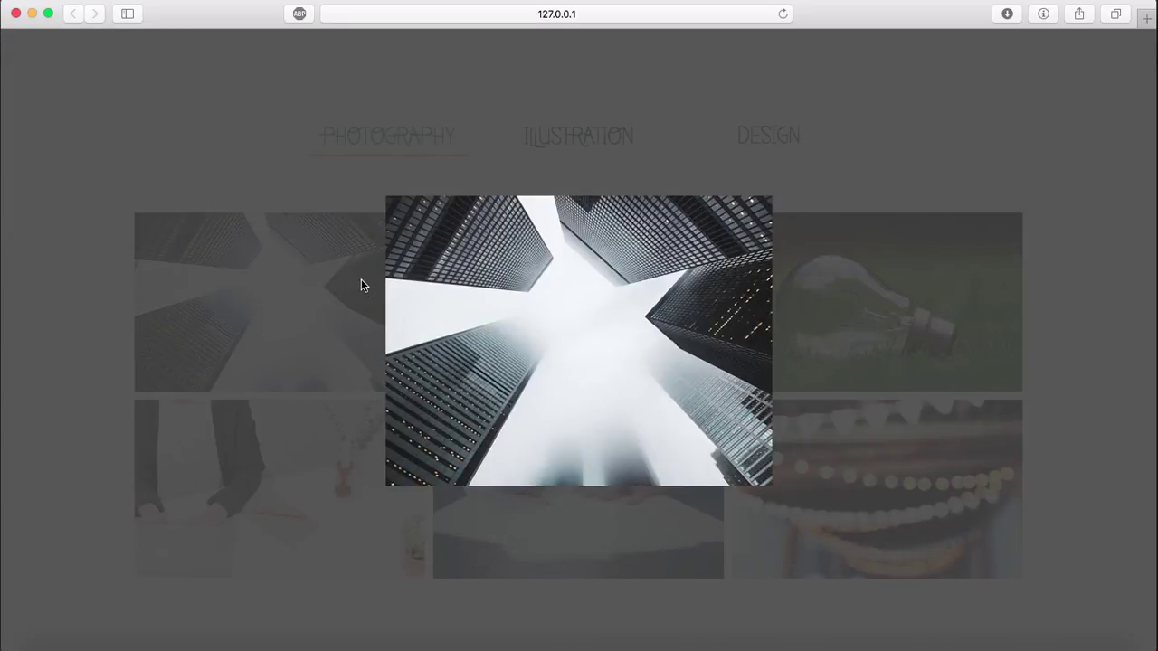
left_click(860, 364)
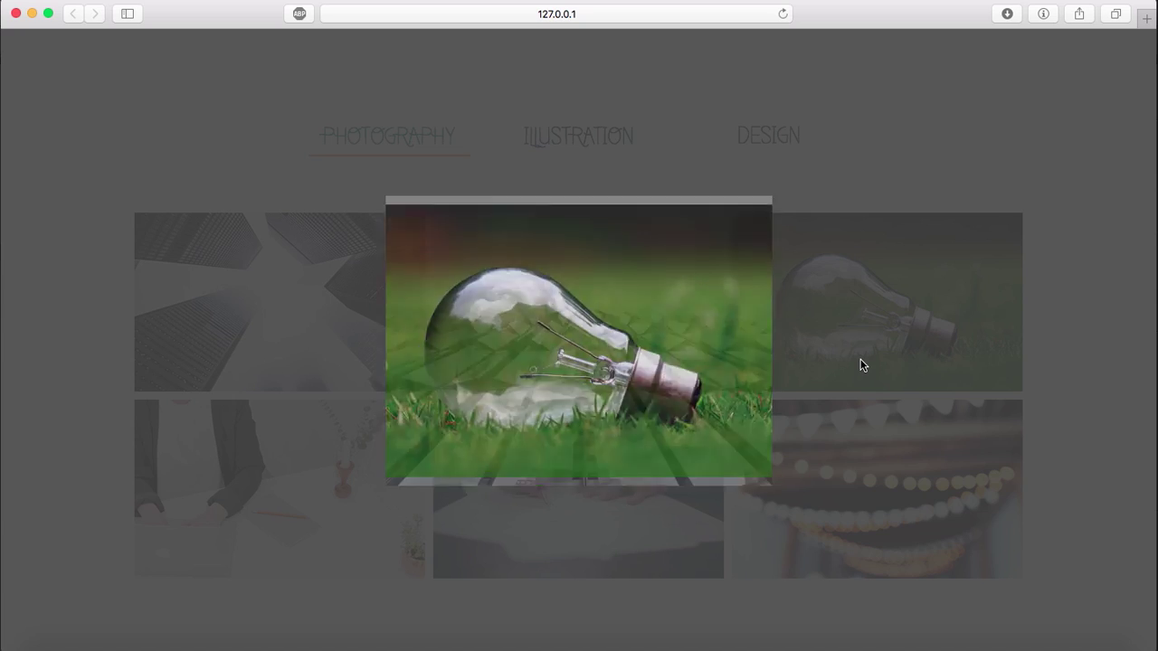
left_click(878, 158)
Check the image grids of all three categories again, ending on Design.
left_click(554, 138)
left_click(749, 136)
left_click(382, 135)
left_click(578, 138)
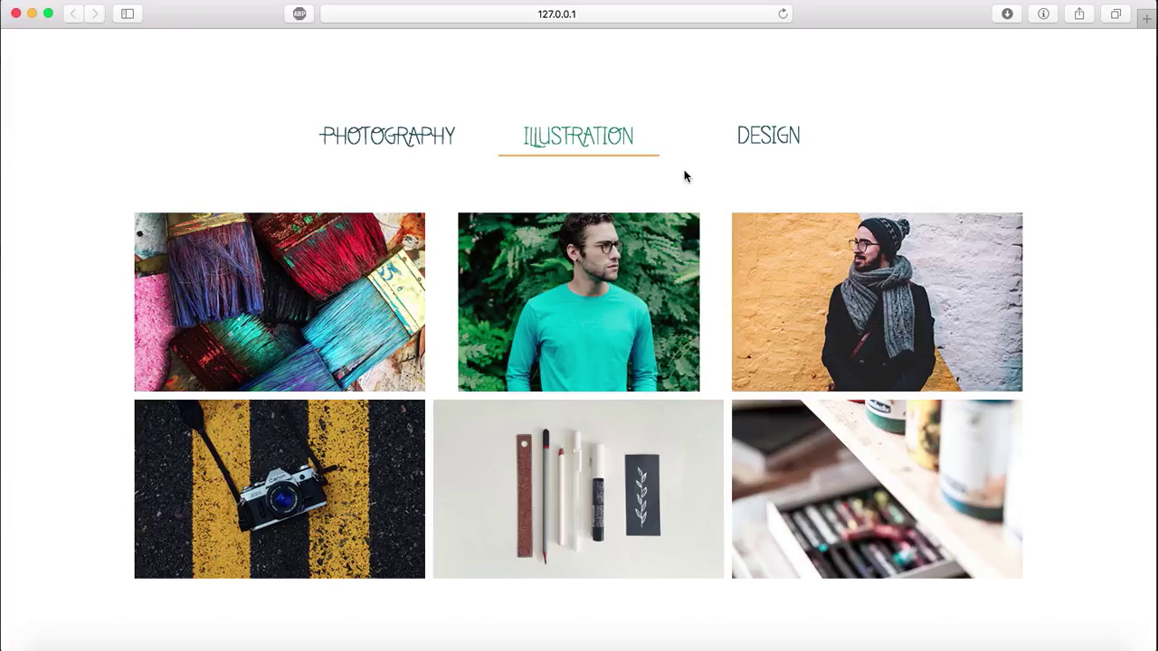
left_click(808, 163)
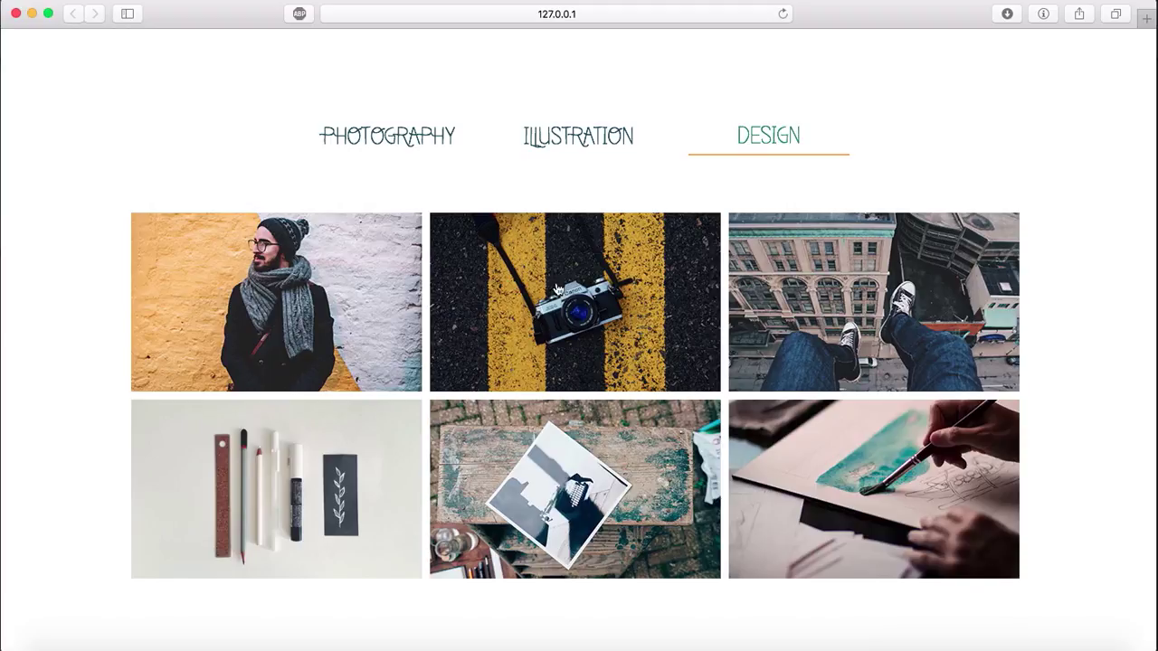
Switch to Adobe Muse and place a Featured News composition widget on the Home page at about X 262, Y 250.
left_click(951, 646)
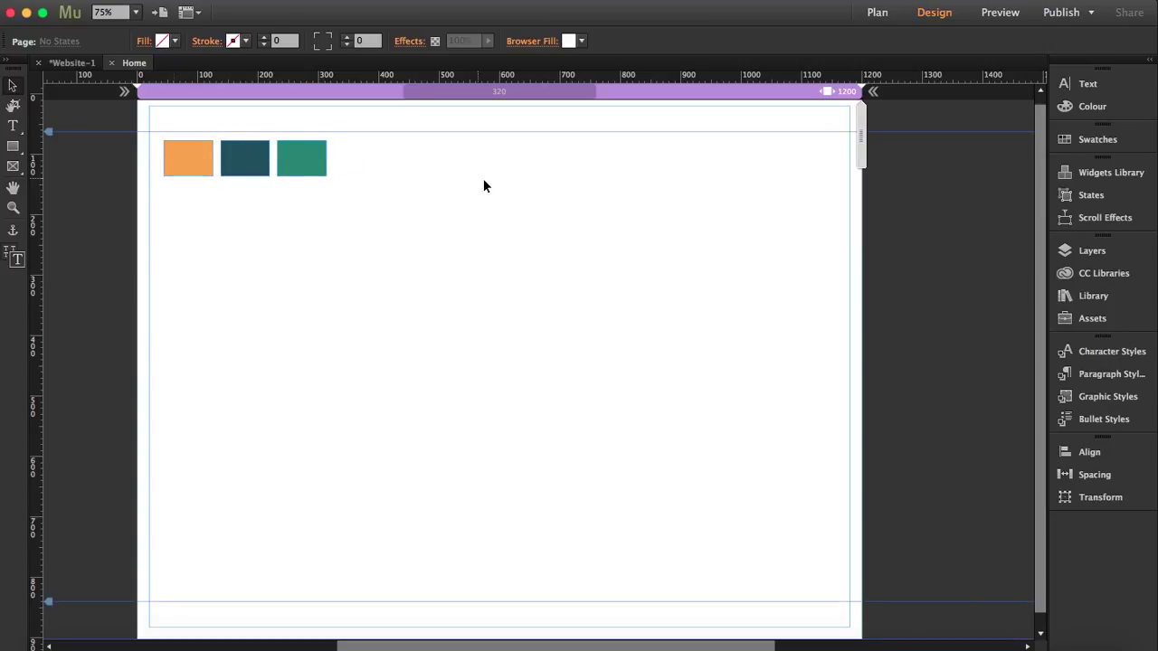
left_click(1142, 173)
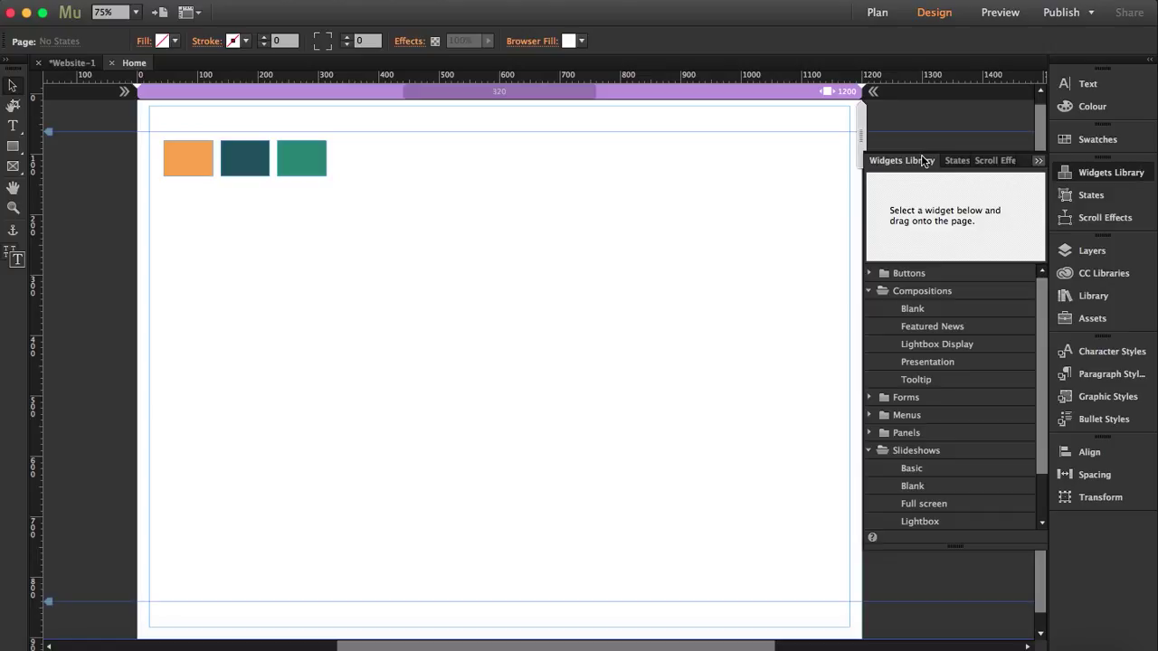
left_click(927, 326)
left_click_drag(929, 333, 297, 251)
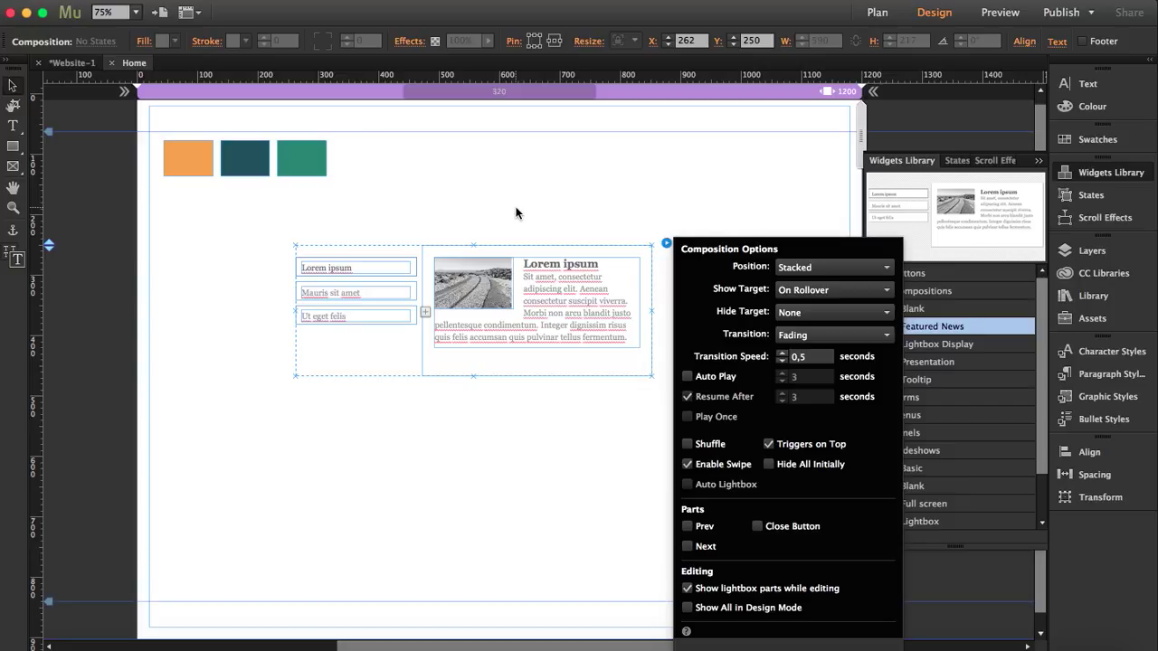
left_click(605, 233)
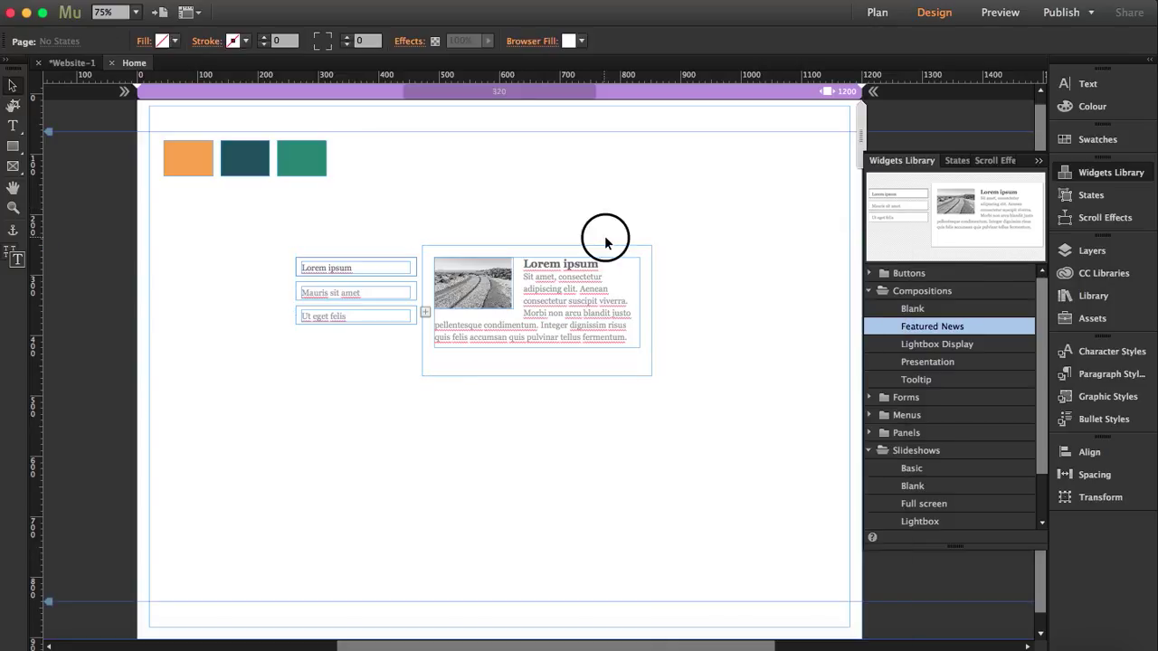
Arrange the composition's three triggers in an evenly spaced horizontal row above the target area.
left_click(359, 262)
left_click(323, 266)
left_click_drag(359, 267, 361, 228)
left_click(347, 289)
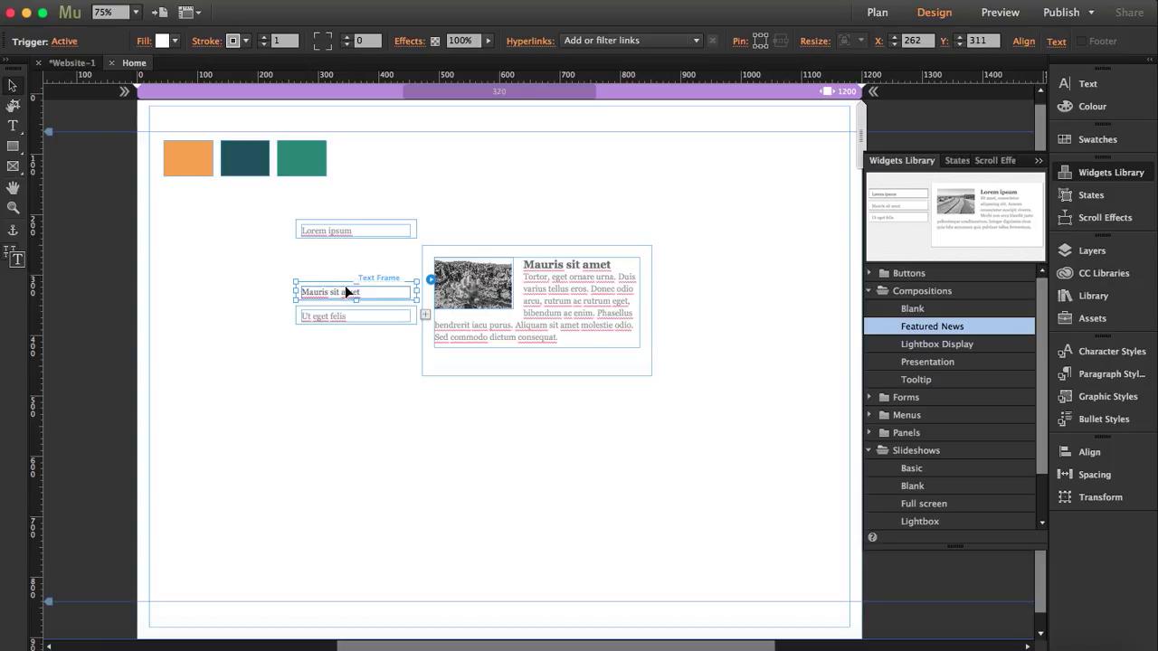
left_click_drag(348, 291, 489, 228)
left_click(331, 318)
left_click_drag(322, 307, 650, 222)
Move the target container to X 20, Y 296 and enlarge it to the page's opposite margin and down towards the lower guide.
left_click(647, 255)
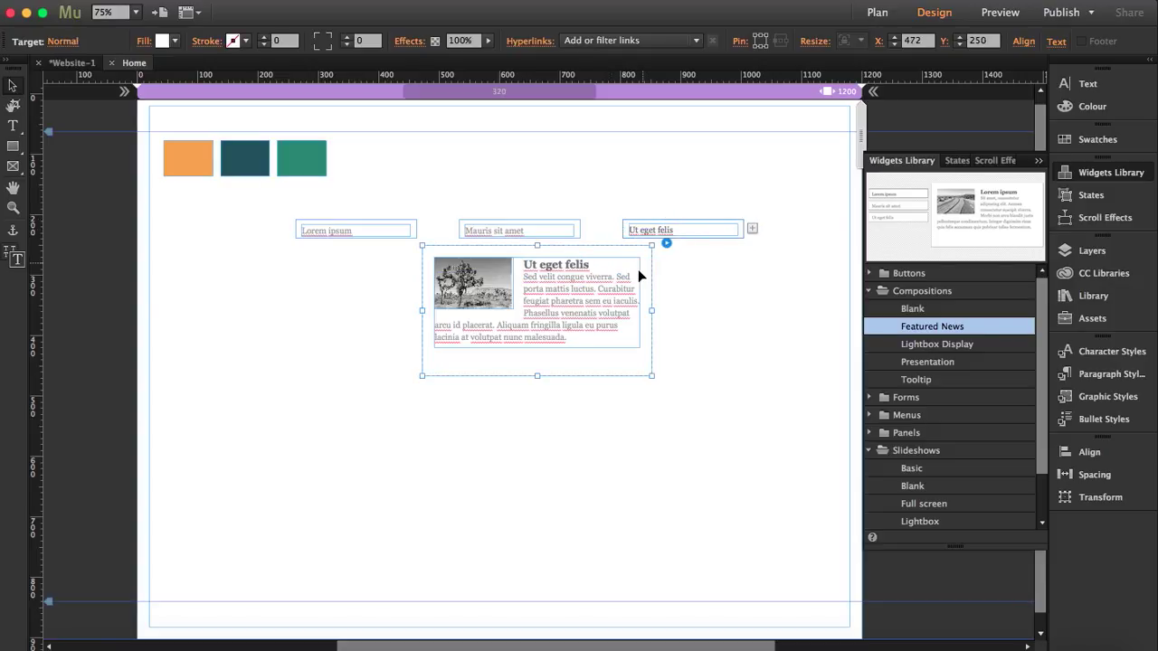
left_click_drag(530, 298, 326, 273)
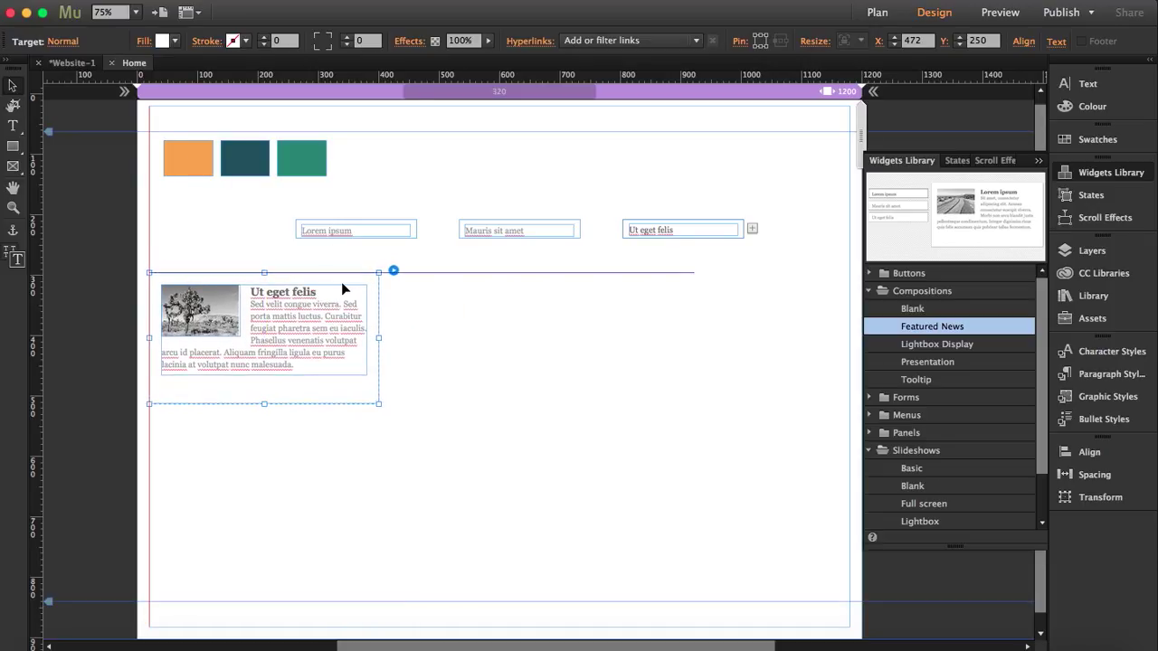
left_click_drag(378, 339, 851, 374)
left_click_drag(500, 403, 500, 568)
Select the text frame inside the Lorem ipsum trigger and display its text settings.
left_click(342, 235)
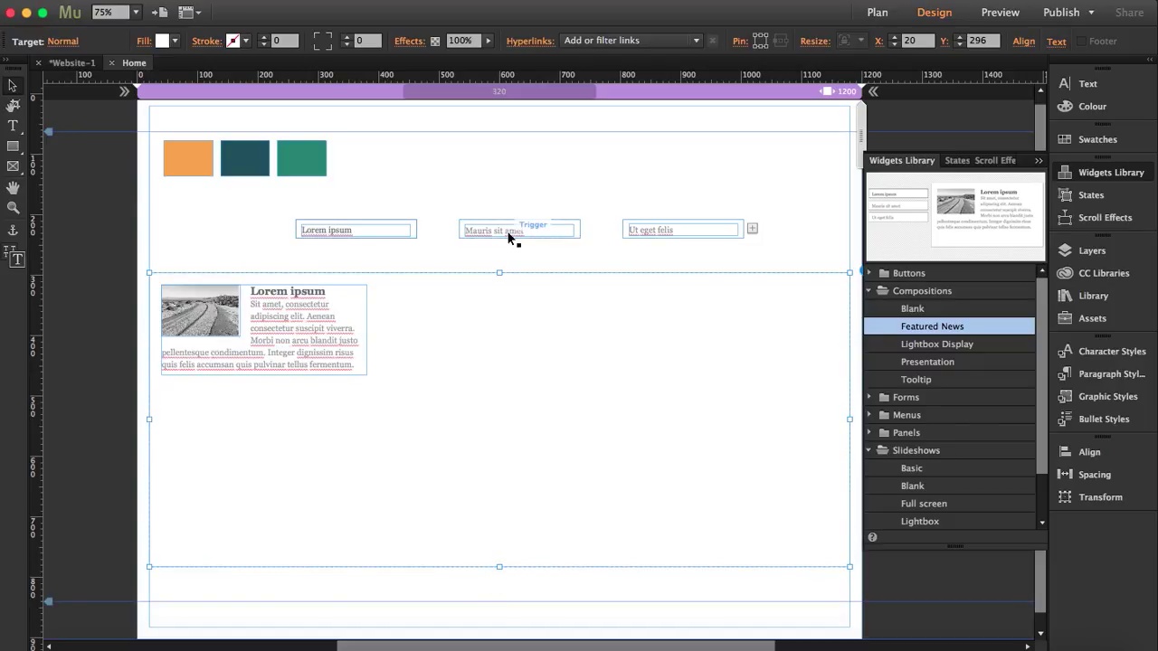
left_click(348, 235)
left_click(348, 235)
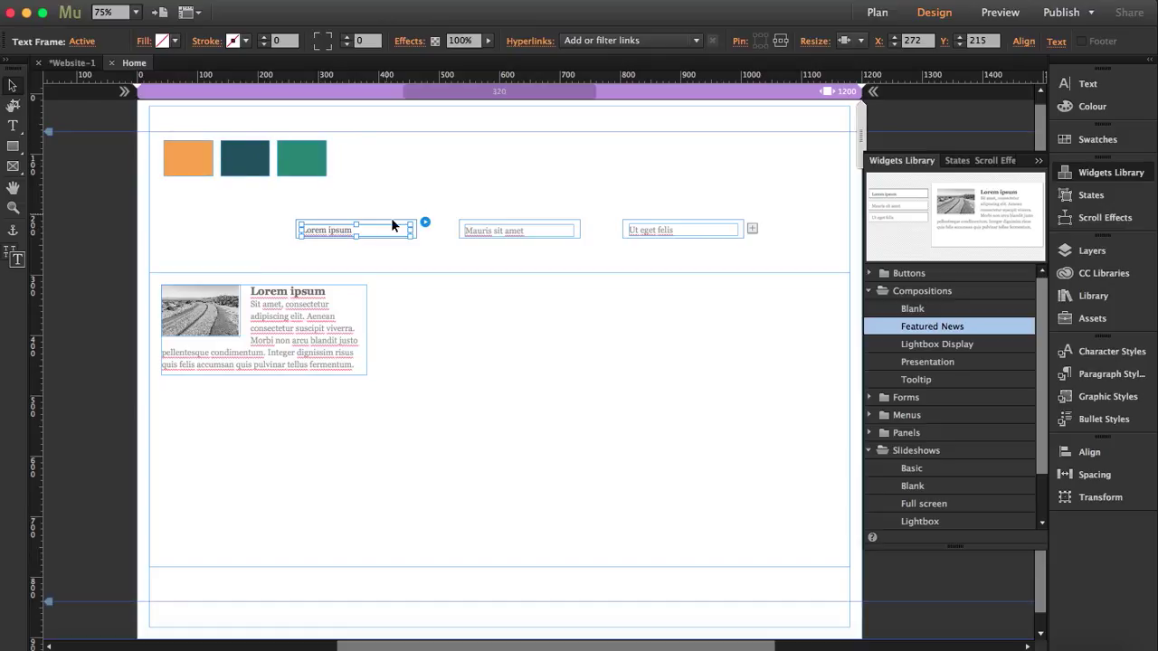
left_click(810, 327)
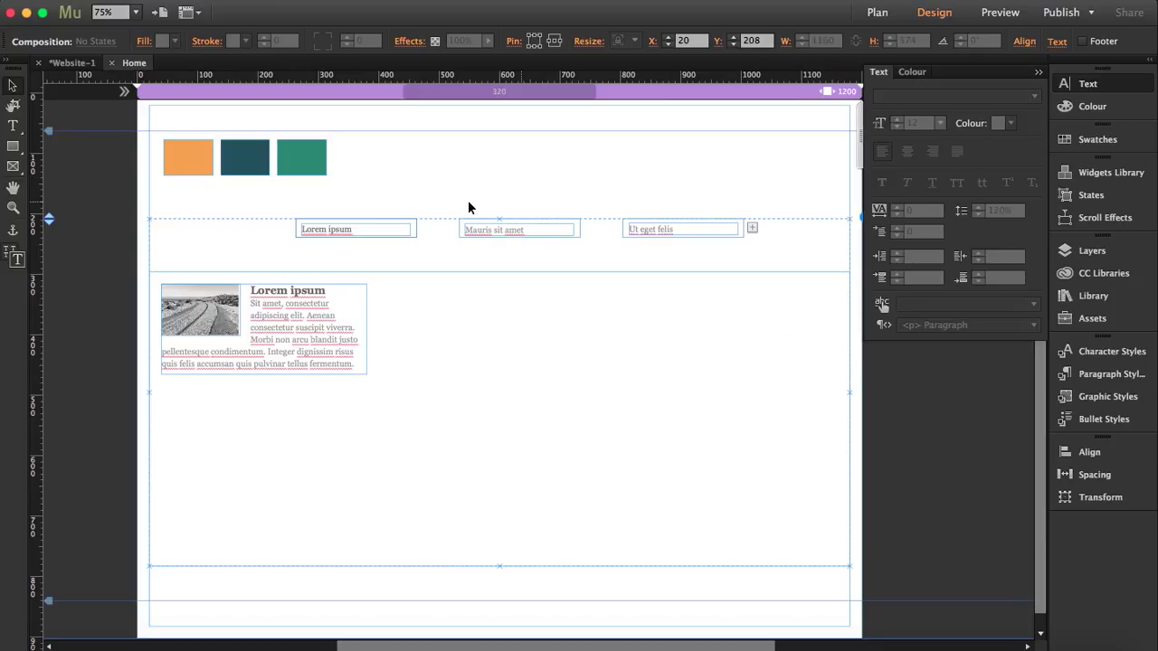
left_click(344, 233)
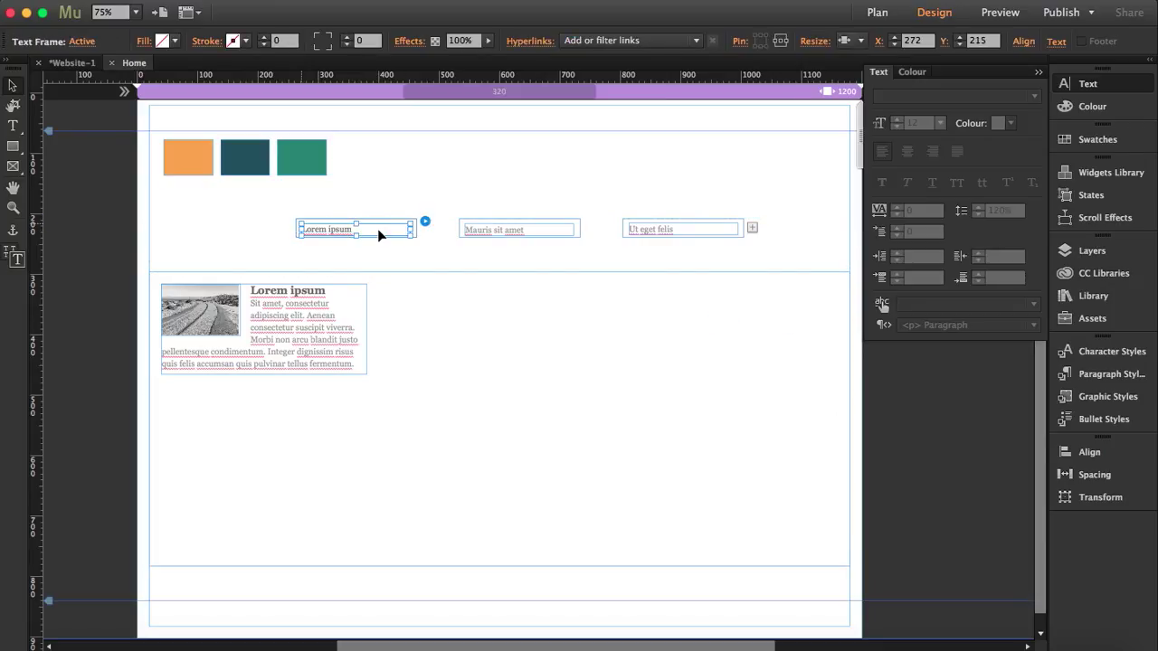
left_click(378, 229)
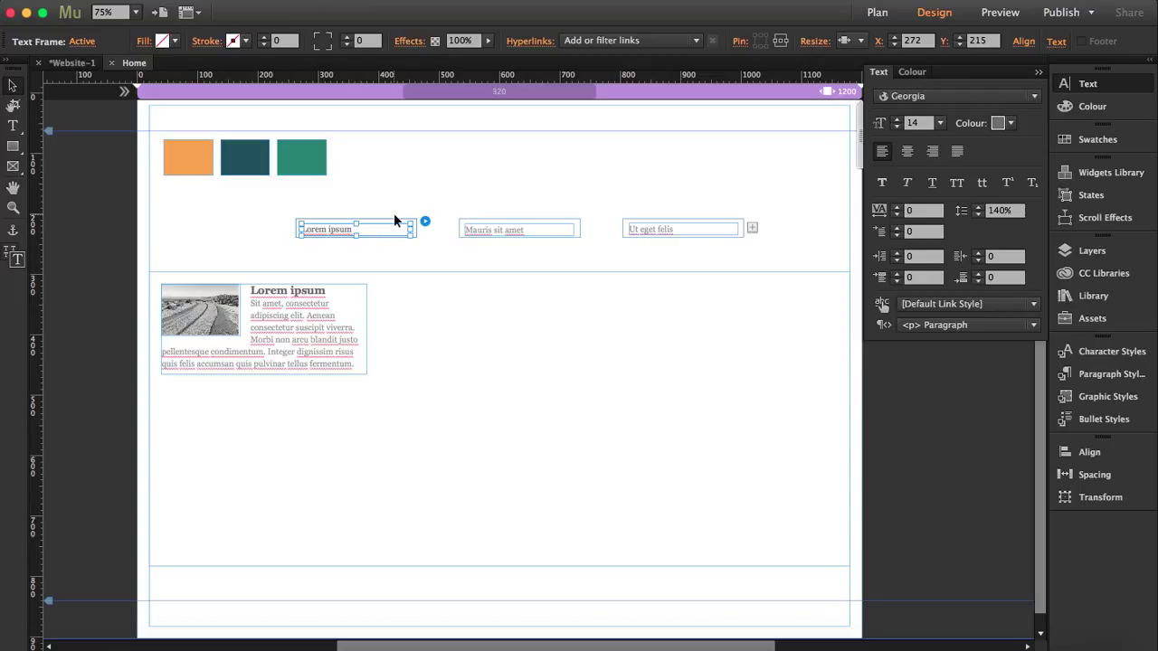
Select the Lorem ipsum trigger itself and switch it from the Active to the Normal state.
key("Escape")
left_click(319, 222)
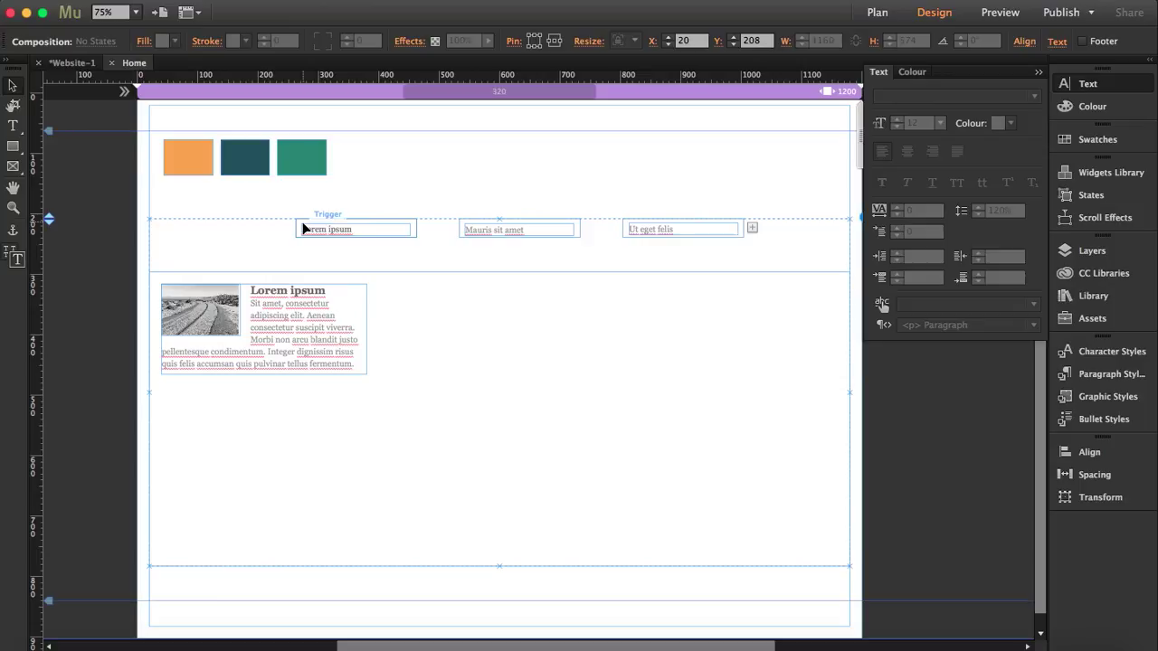
left_click(305, 229)
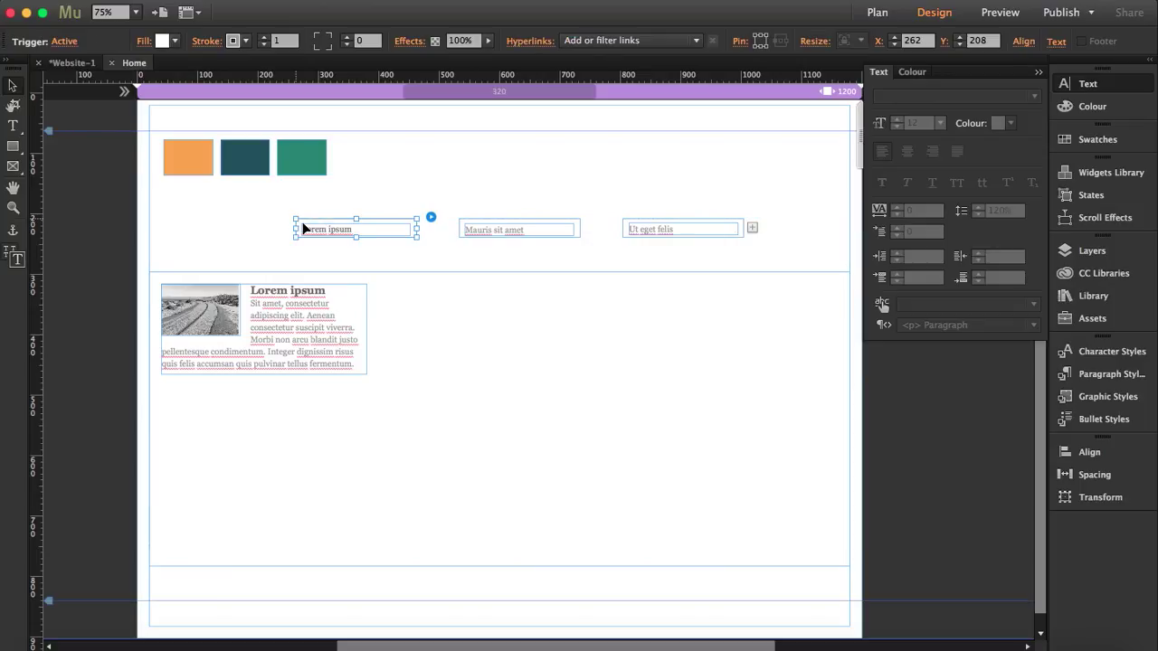
left_click(63, 42)
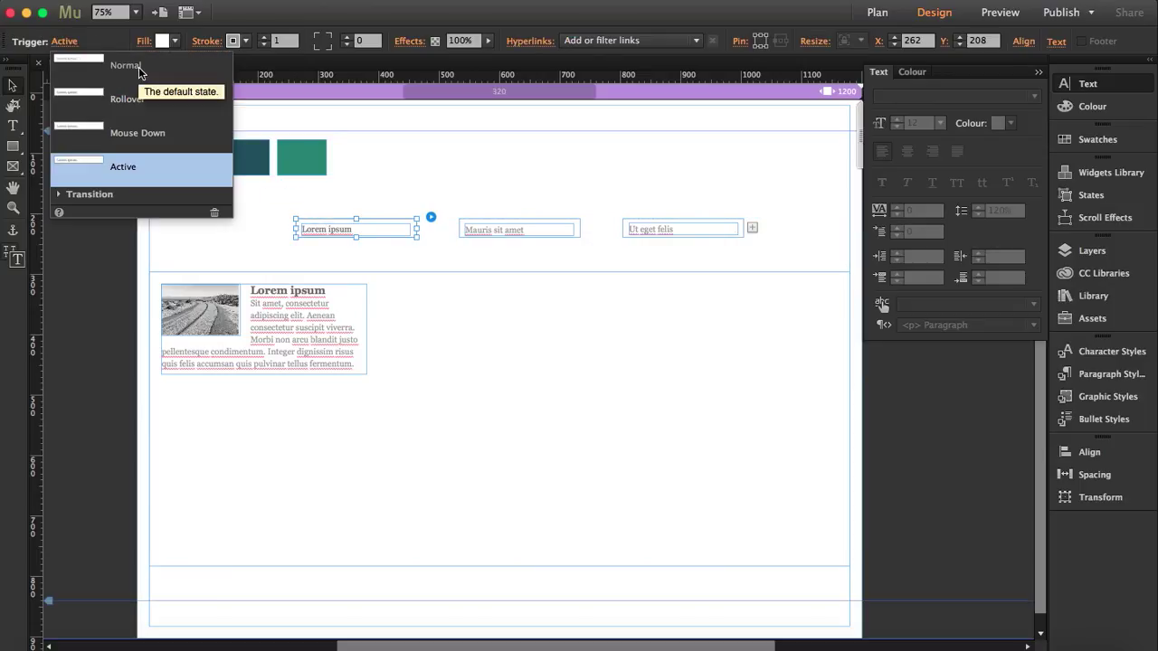
left_click(140, 71)
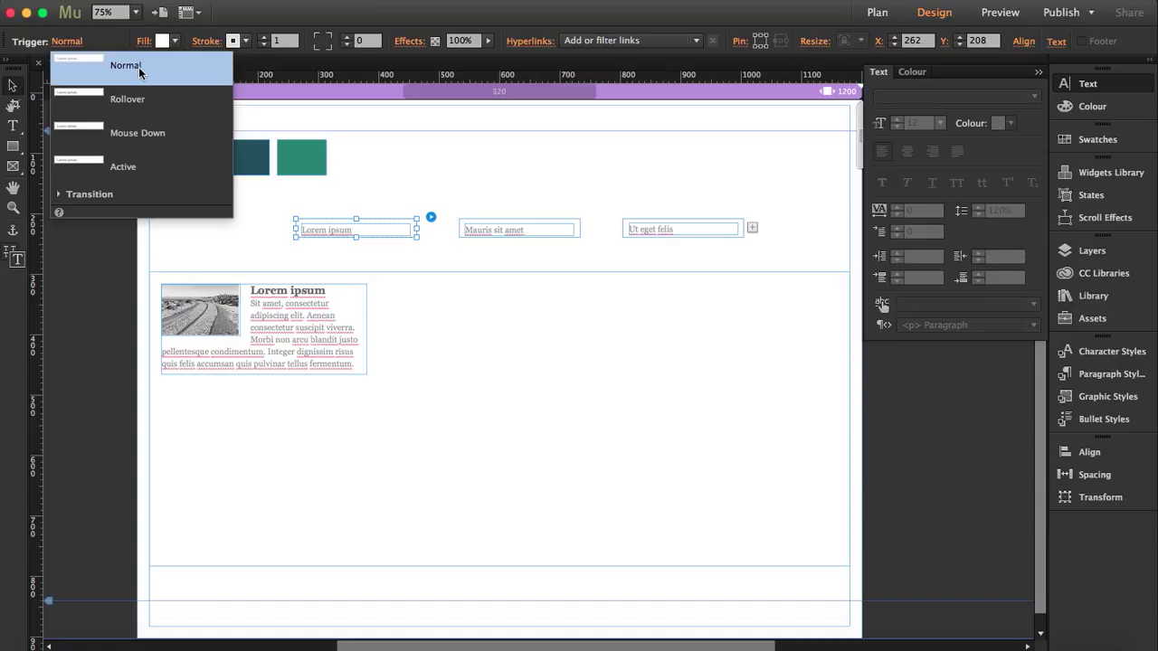
Replace the first trigger's text with PHOTOGRAPHY and centre it.
left_click(327, 230)
left_click(327, 230)
left_click_drag(354, 230, 277, 233)
type("PHOTOGRAPHY")
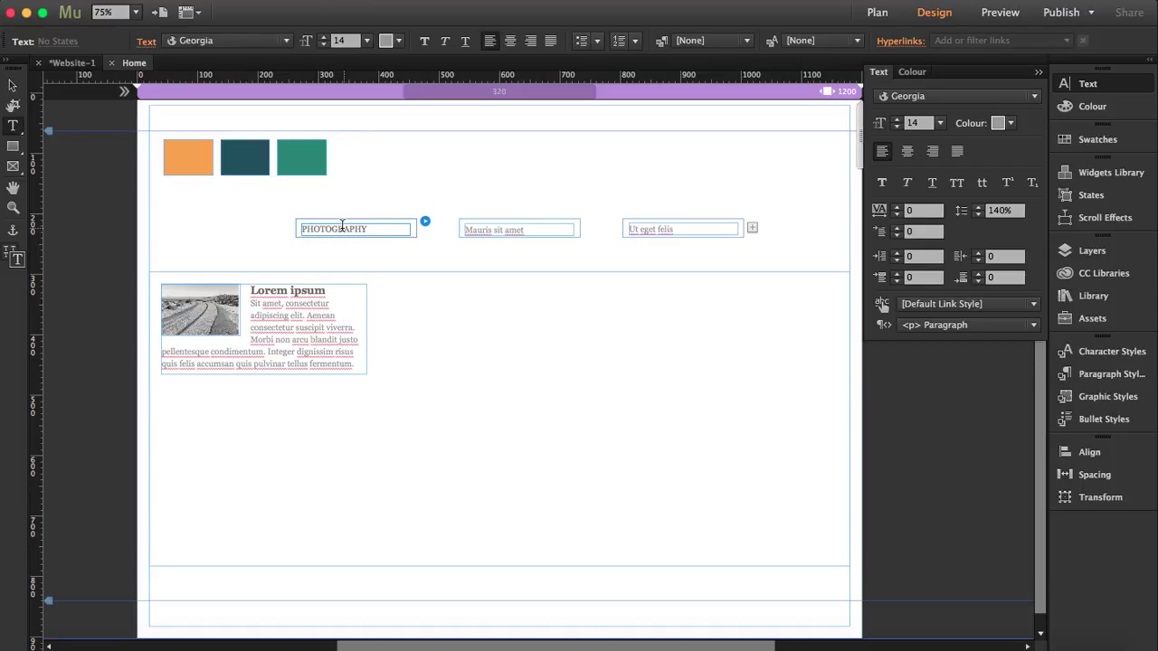
left_click(908, 151)
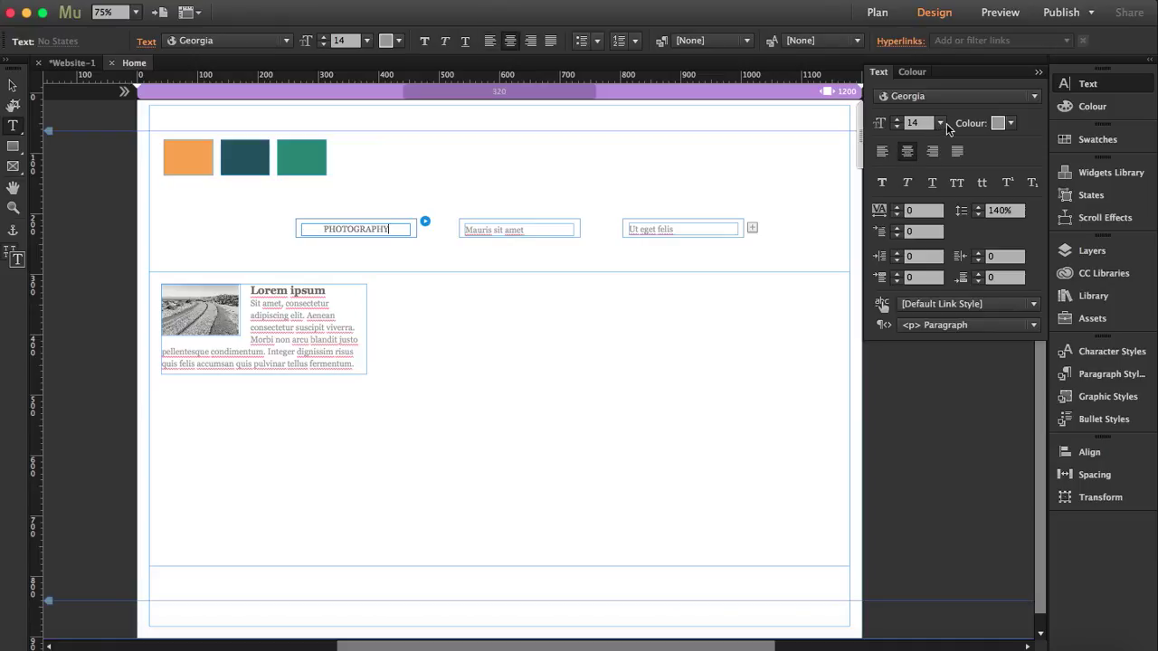
Set the PHOTOGRAPHY text to size 30 in the Deibi font.
left_click(941, 123)
left_click(958, 301)
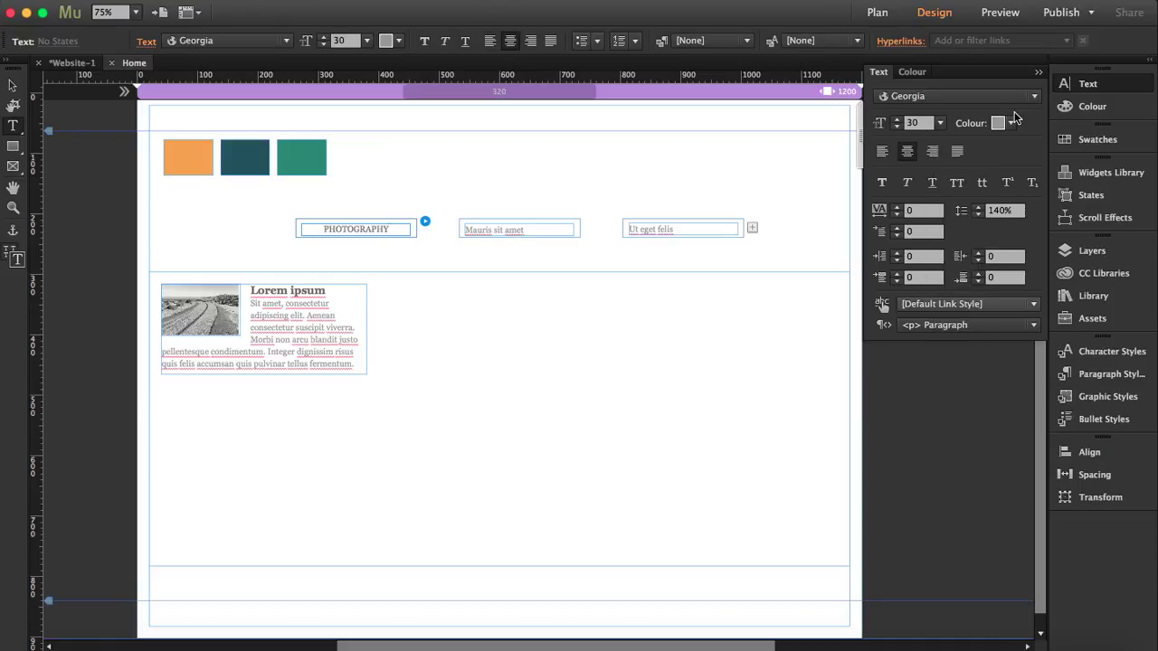
left_click_drag(398, 228, 300, 228)
left_click(941, 123)
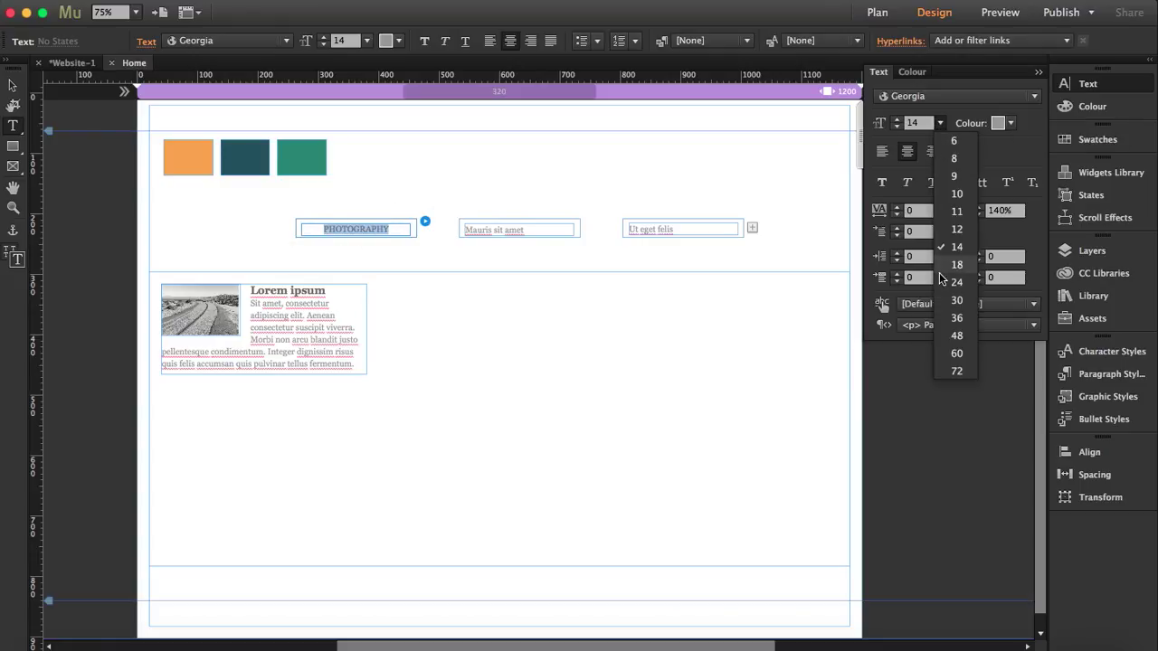
left_click(957, 301)
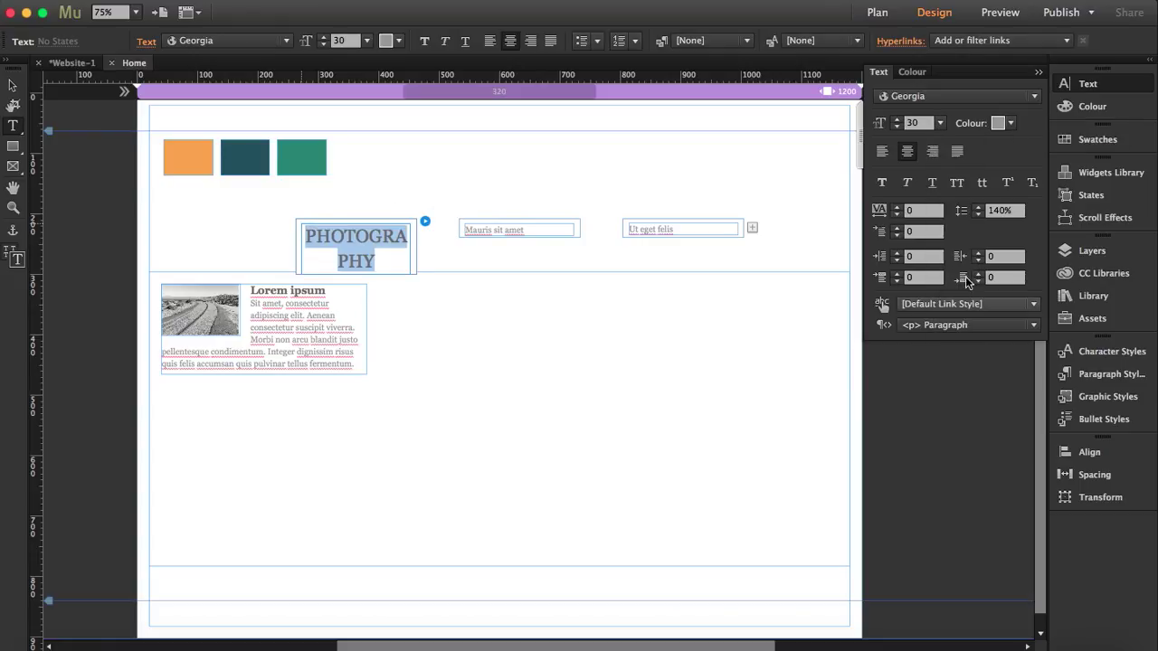
left_click(1001, 97)
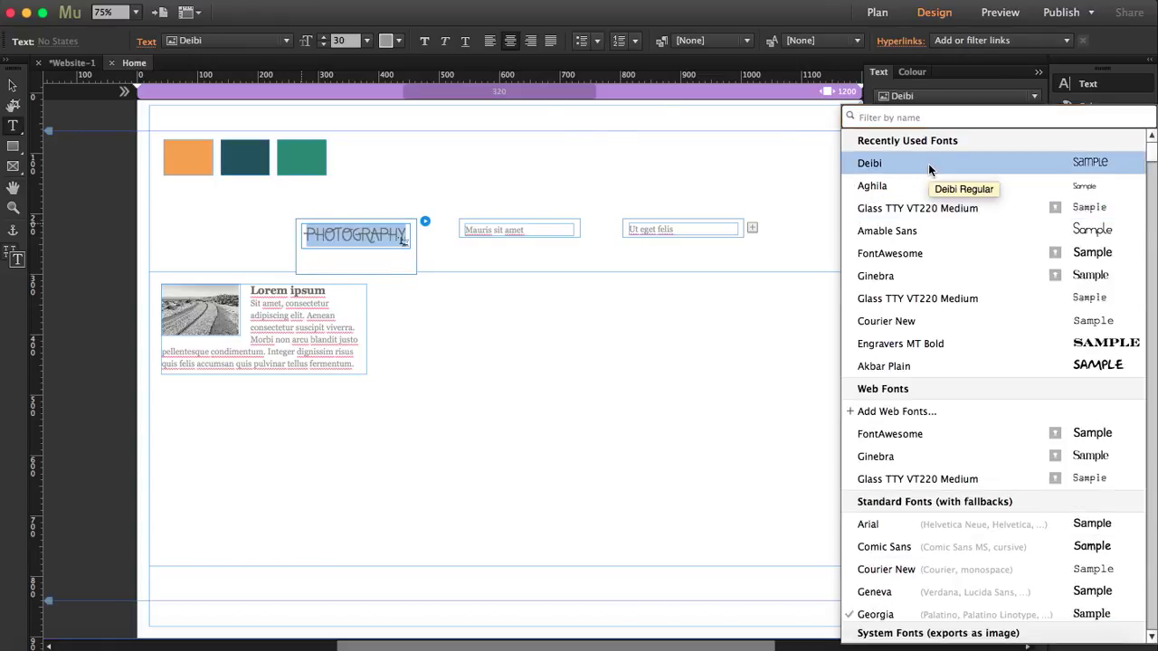
left_click(929, 170)
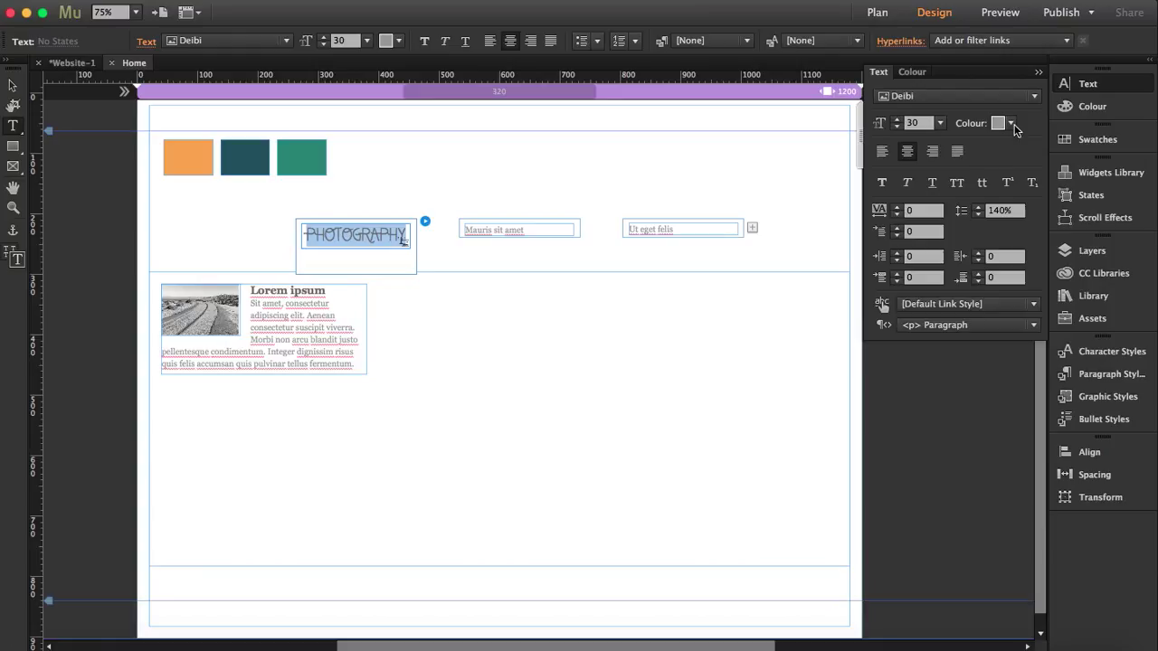
Colour the PHOTOGRAPHY text dark teal (224D5D) by sampling the middle colour rectangle on the page.
left_click(1013, 123)
left_click(837, 173)
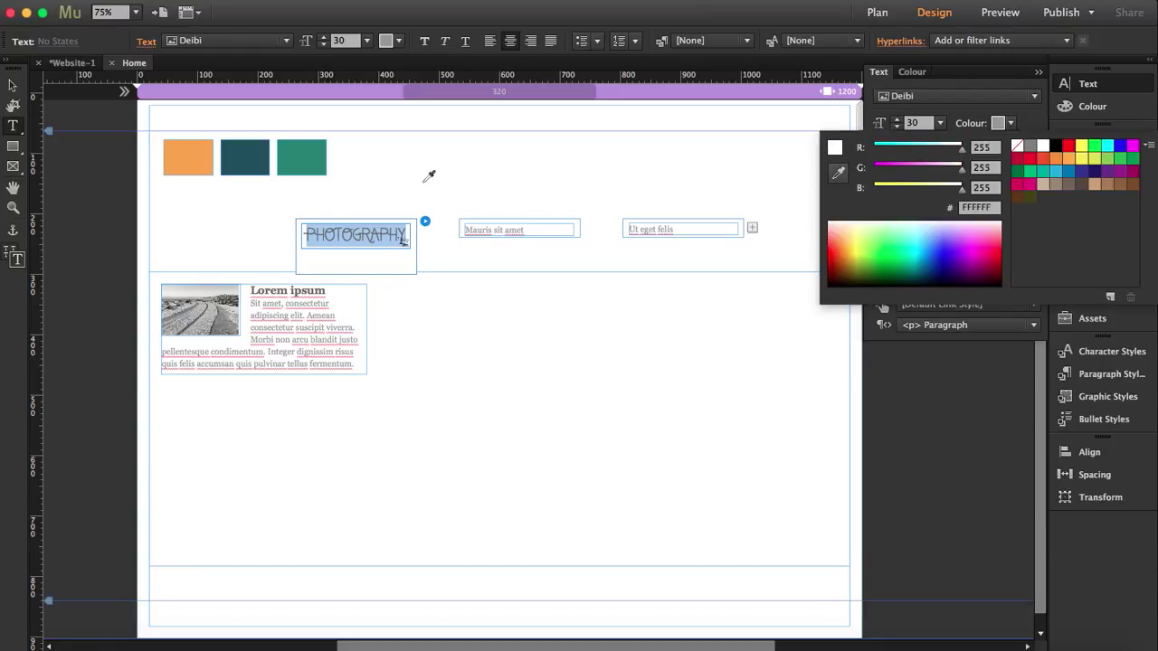
left_click(220, 154)
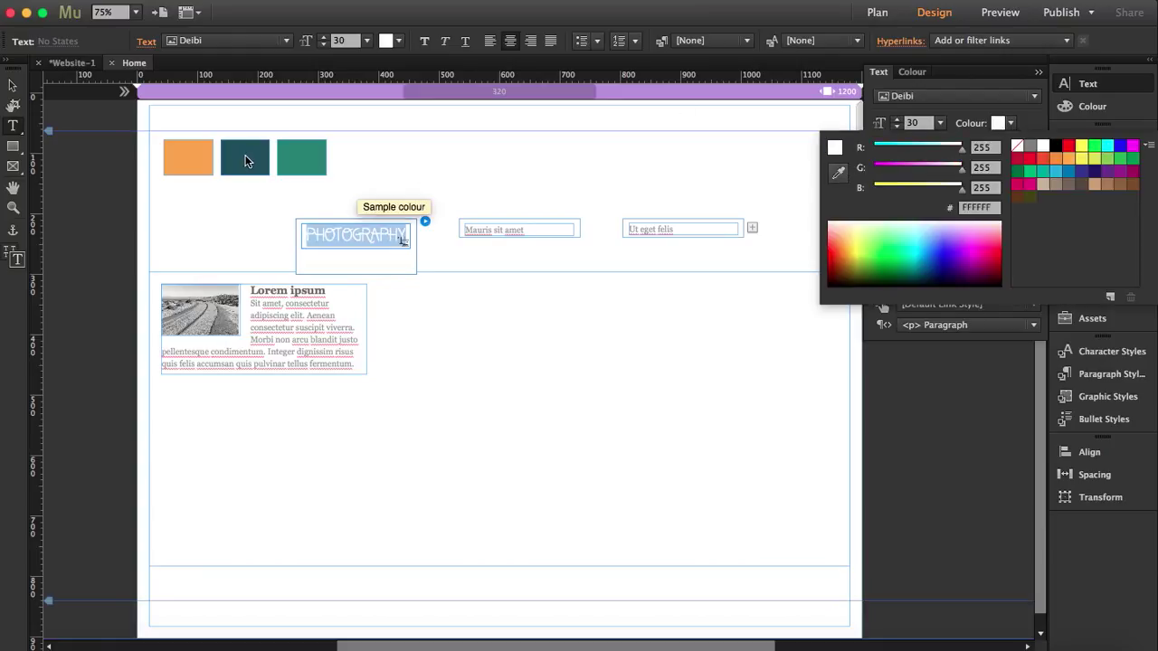
left_click(837, 173)
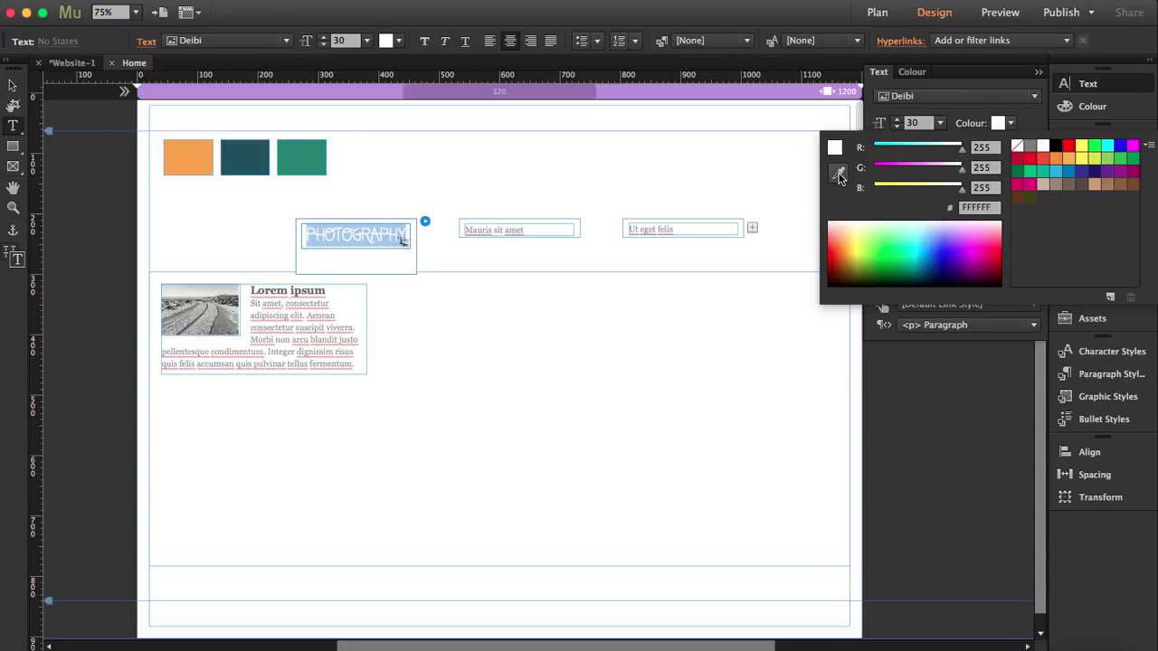
left_click(247, 152)
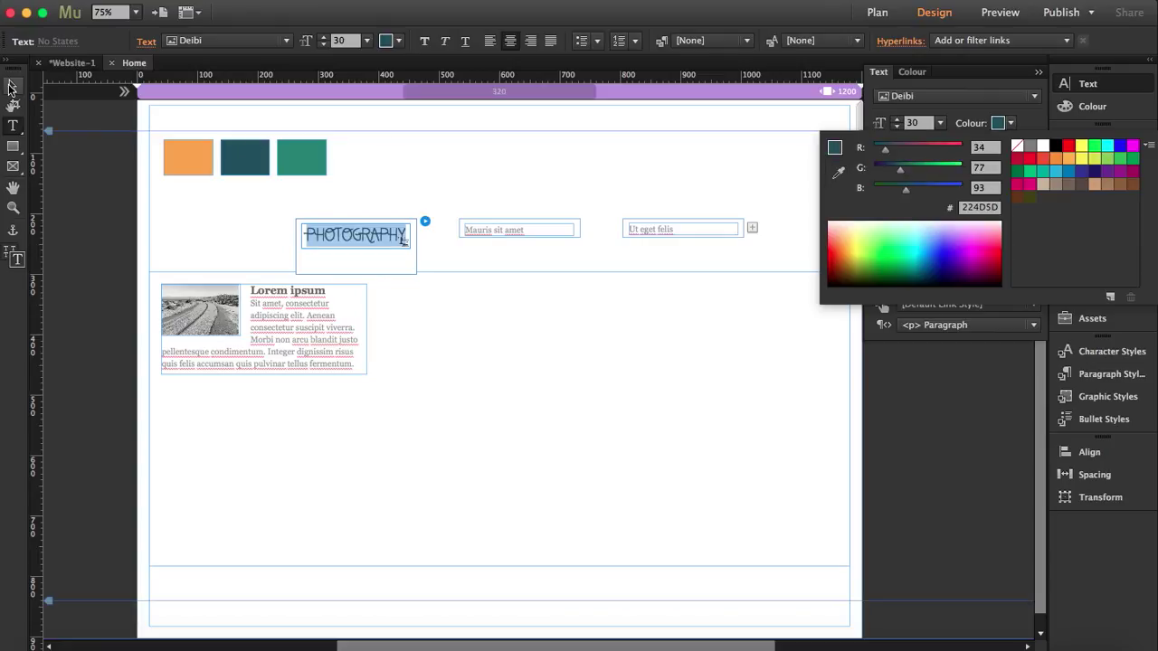
Colour the PHOTOGRAPHY text green (2D8071) in its Active state by sampling the green rectangle on the page.
left_click(13, 85)
left_click(82, 42)
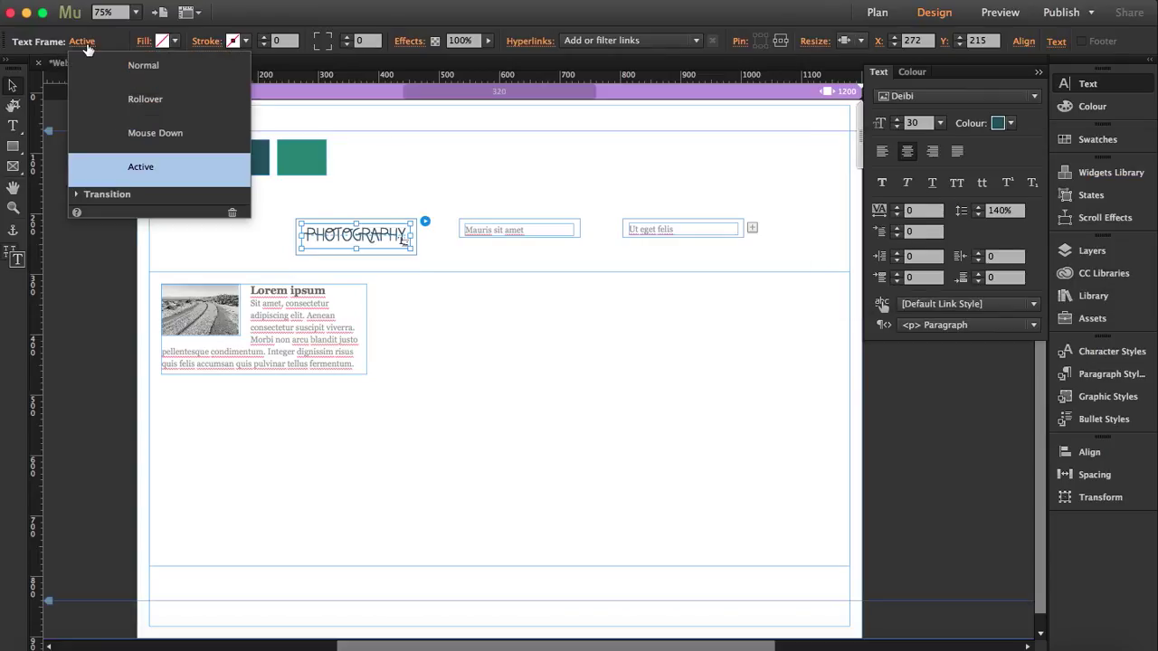
left_click(143, 69)
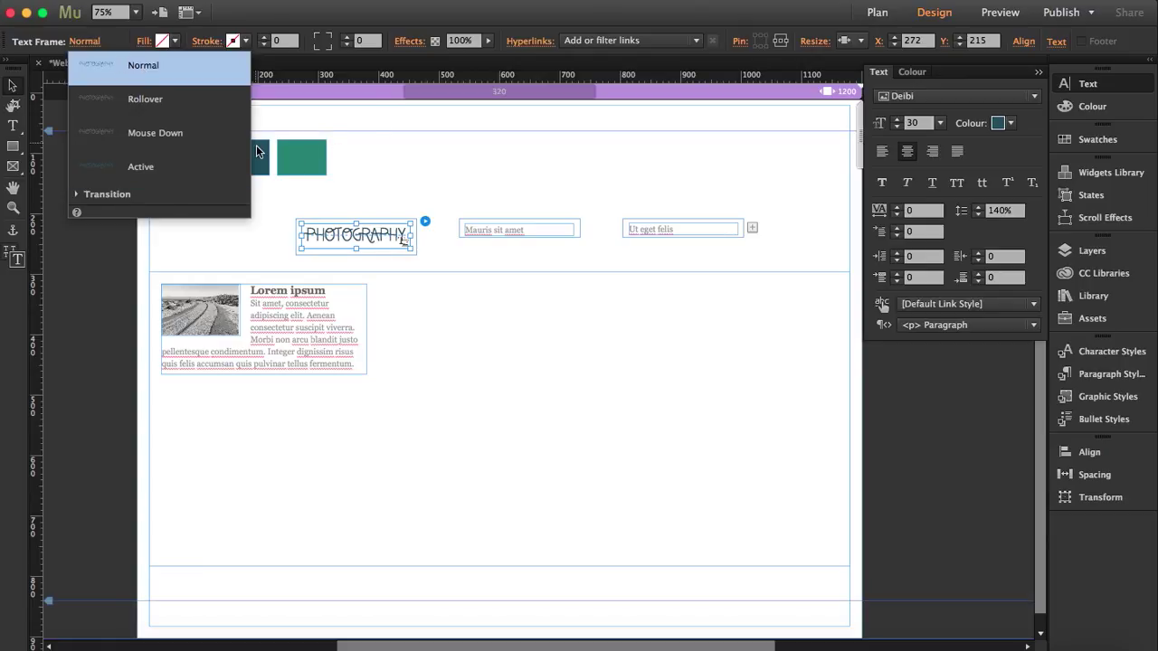
left_click(144, 172)
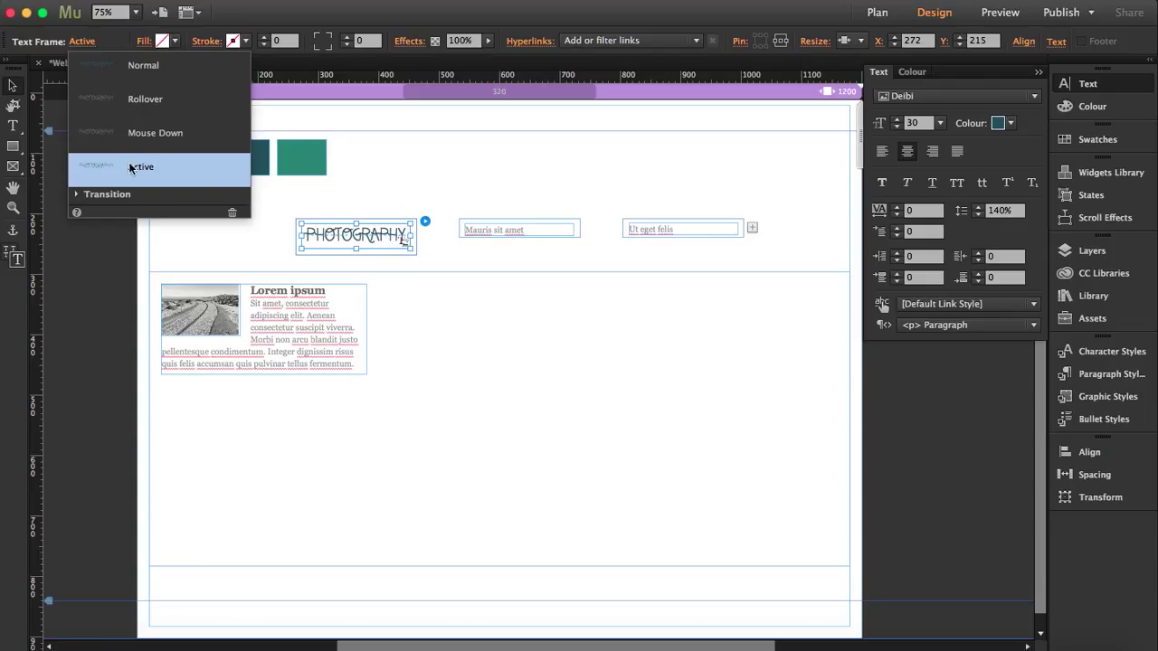
left_click(1011, 124)
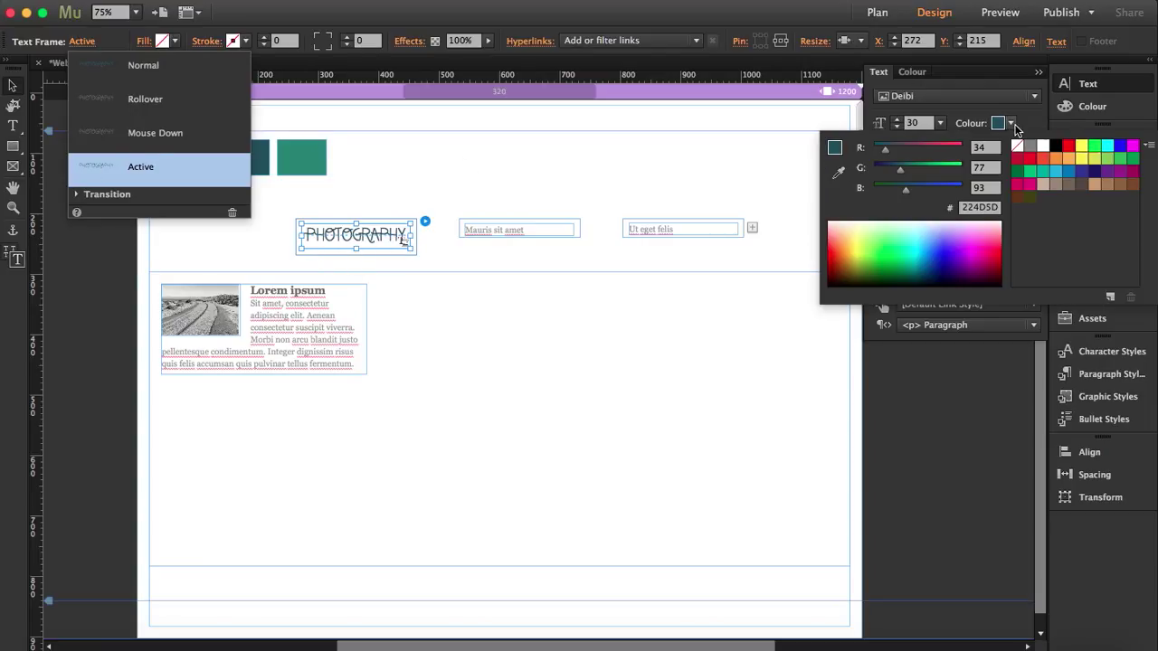
left_click(840, 173)
left_click(840, 172)
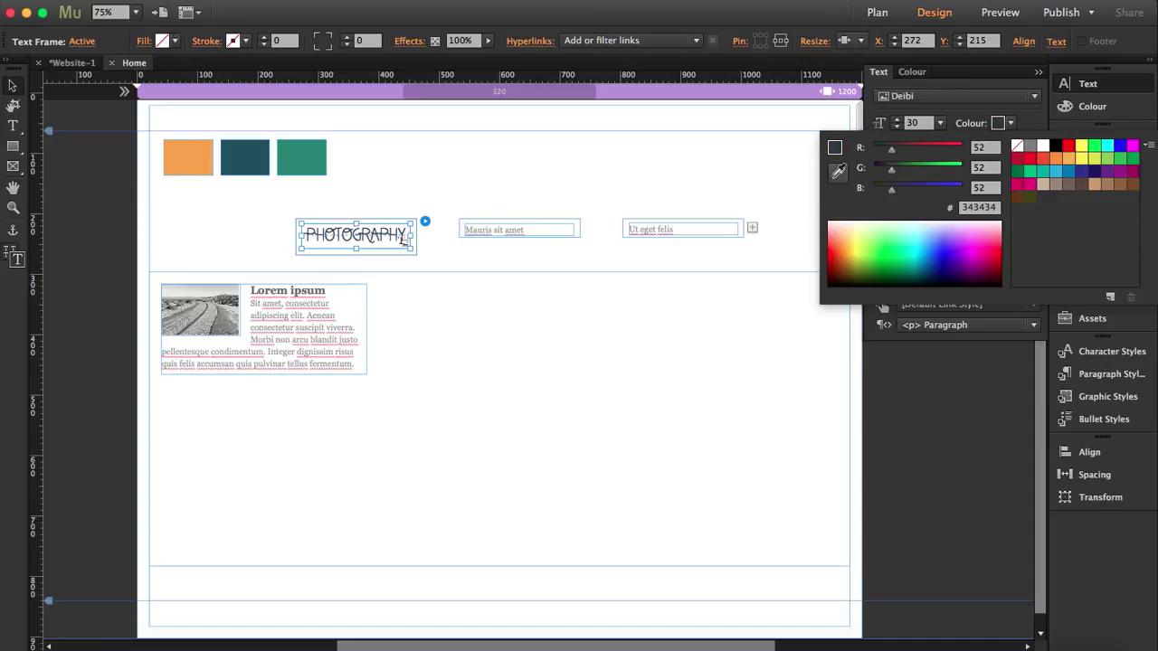
left_click(305, 158)
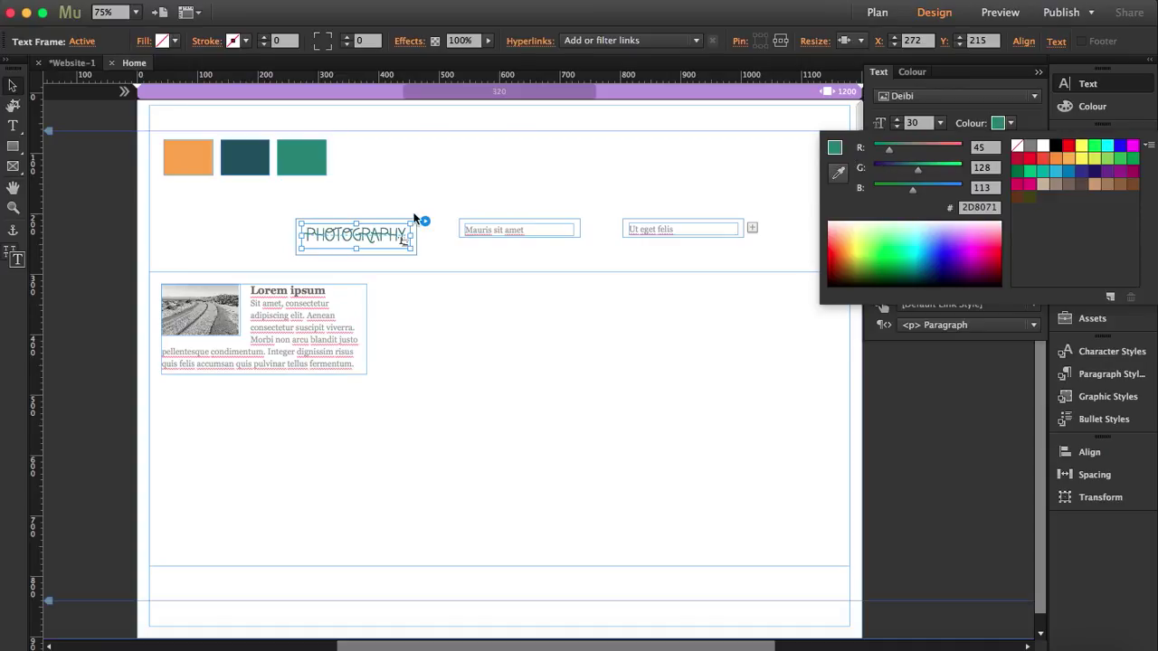
left_click(13, 85)
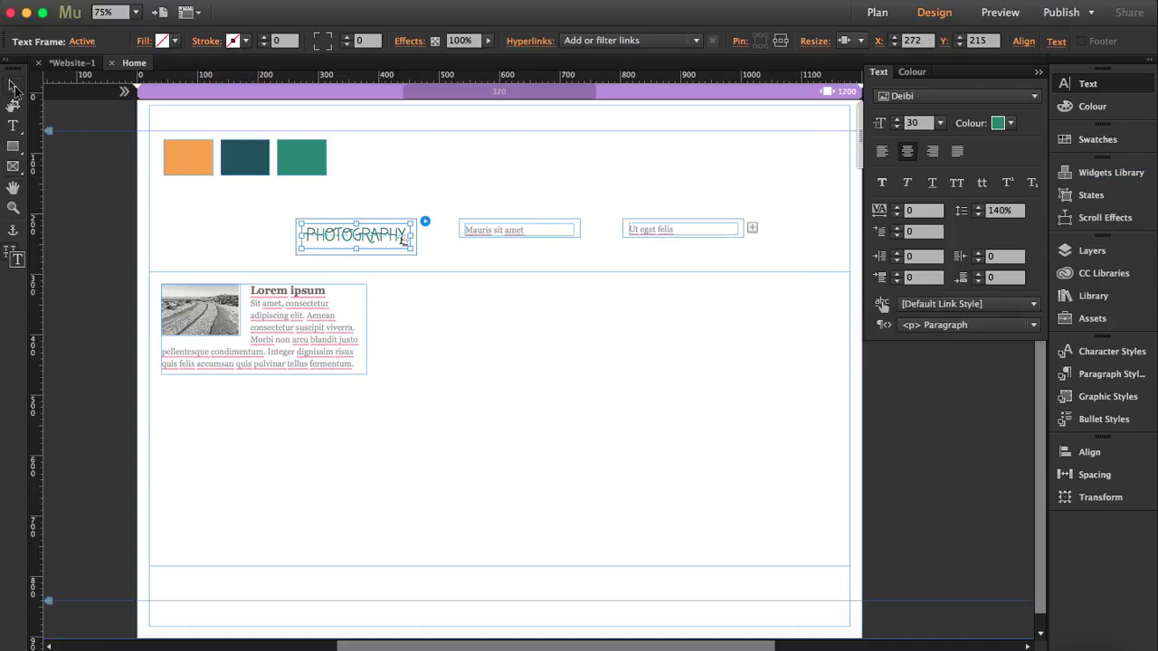
Remove the fill and stroke from the PHOTOGRAPHY trigger box in its Normal state.
left_click(90, 160)
left_click(414, 239)
left_click(414, 239)
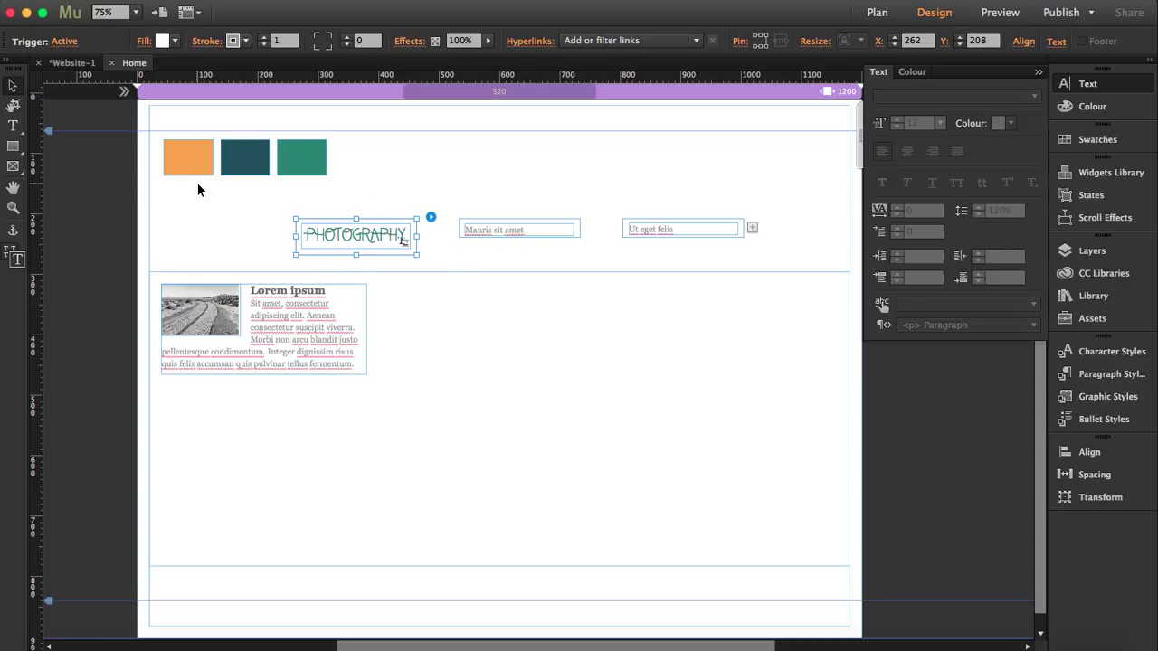
left_click(64, 43)
left_click(143, 64)
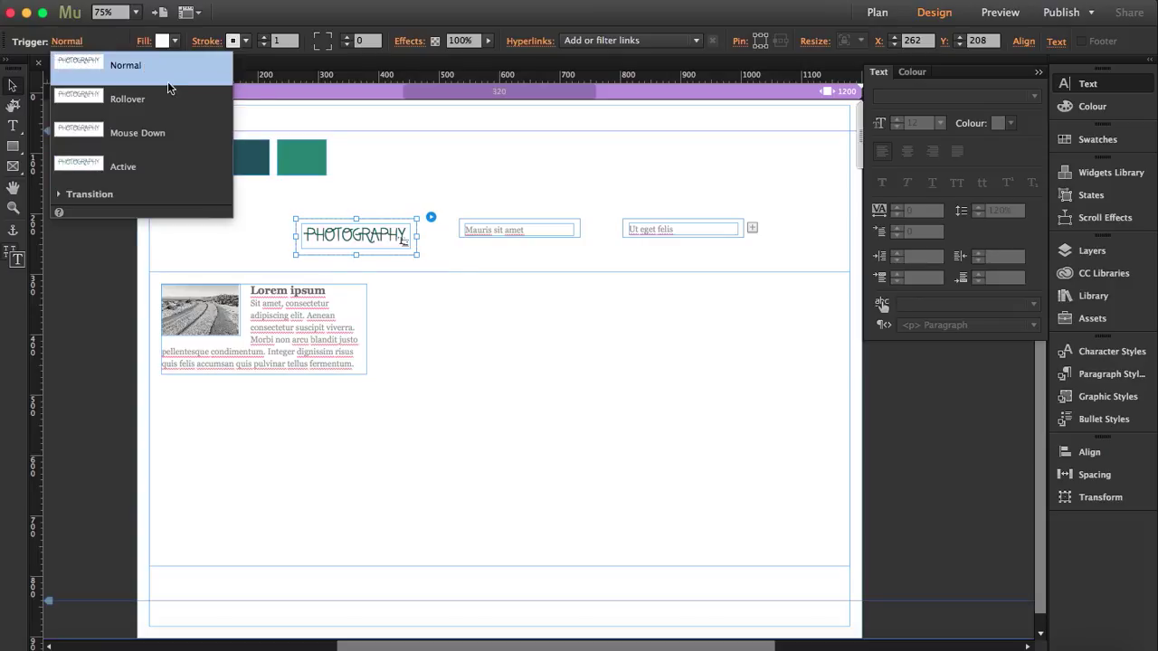
left_click(145, 41)
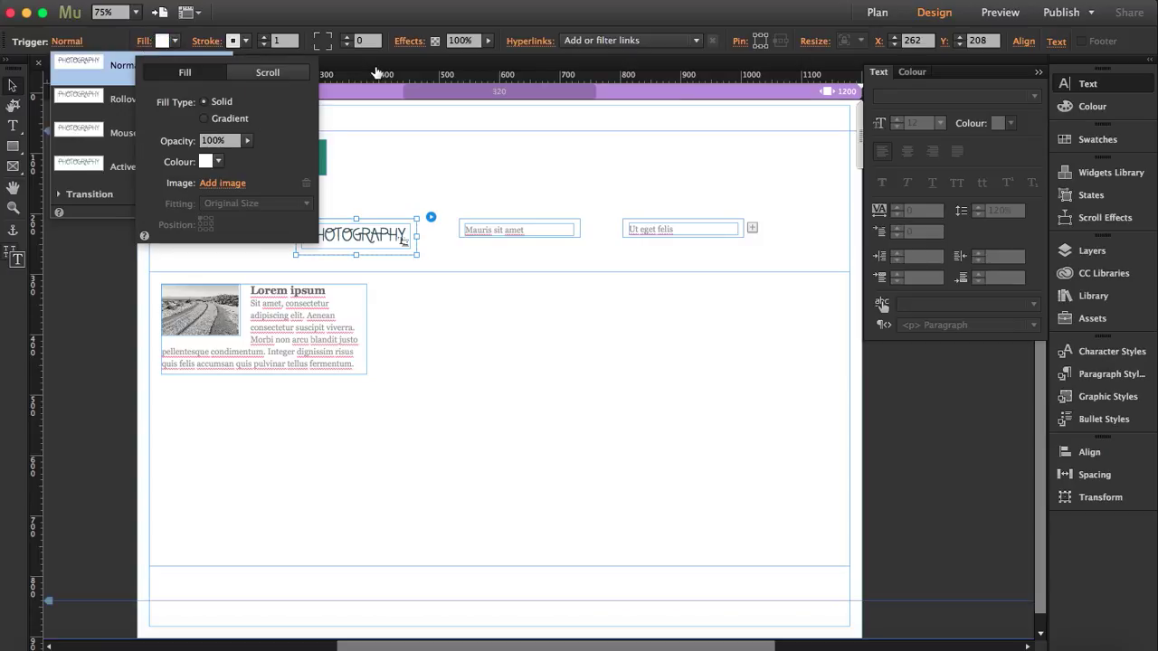
left_click(207, 161)
left_click(395, 184)
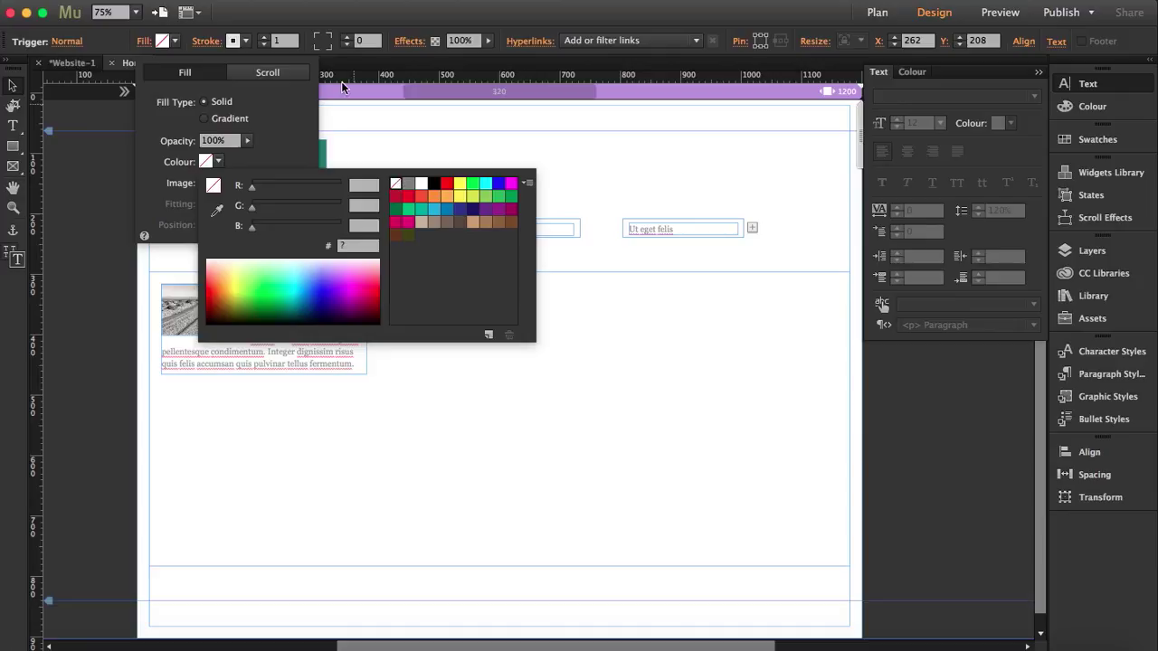
left_click(357, 154)
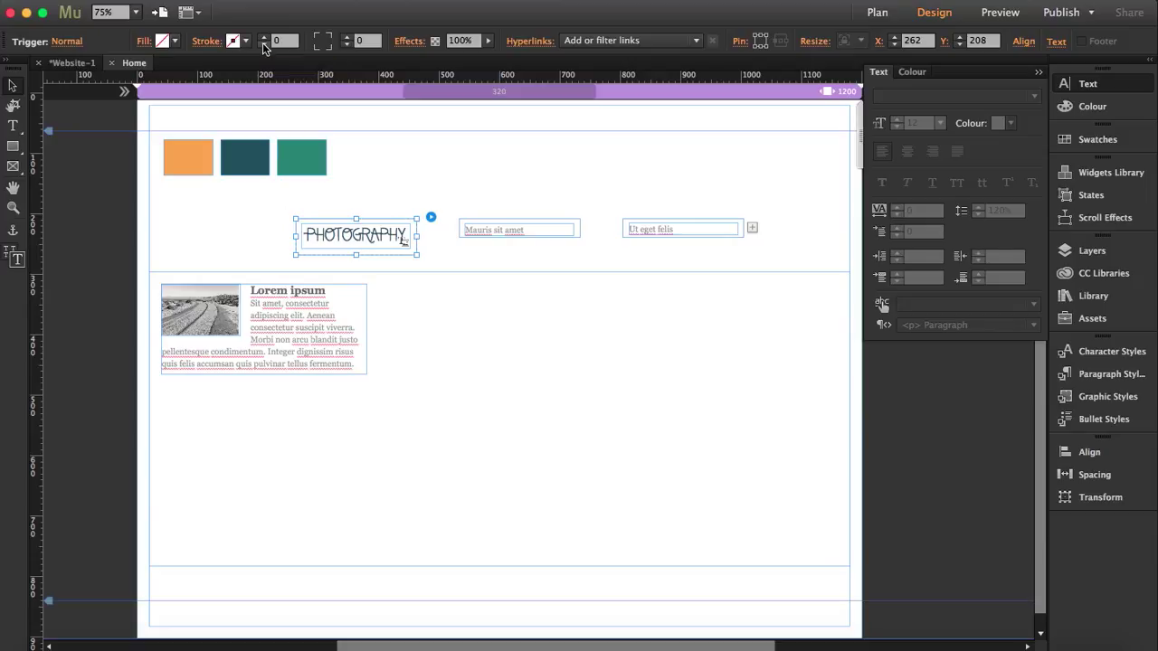
left_click(479, 187)
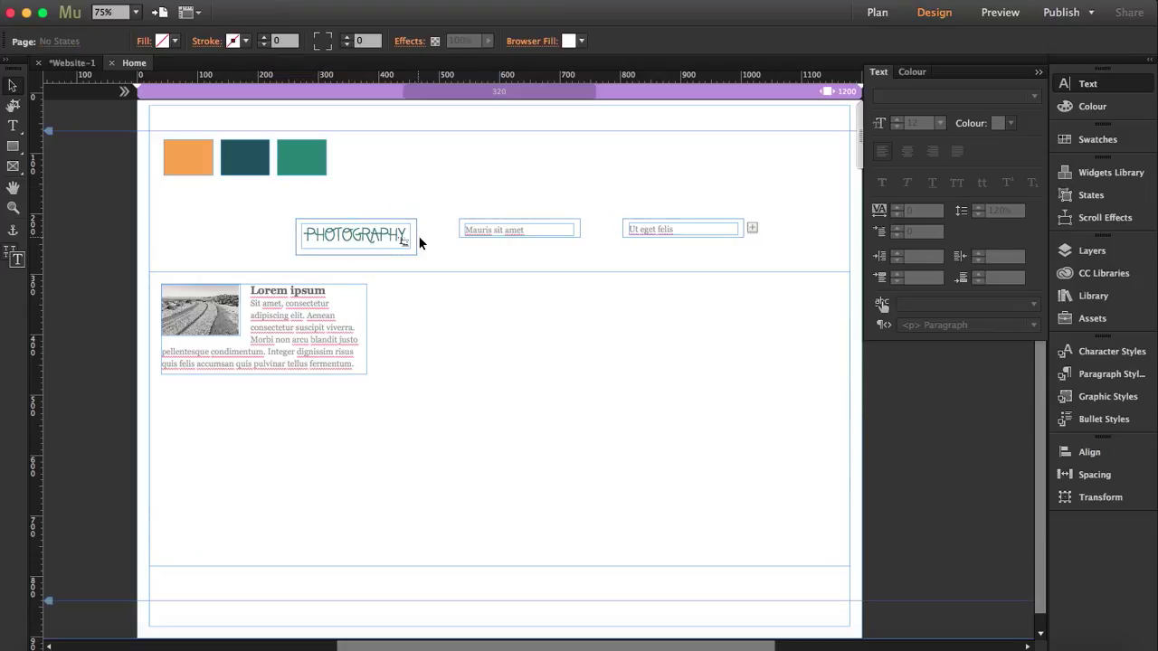
Give the PHOTOGRAPHY trigger's Active state a bottom stroke of weight 2, with unlinked top, left and right weights of 0.
left_click(415, 235)
left_click(415, 236)
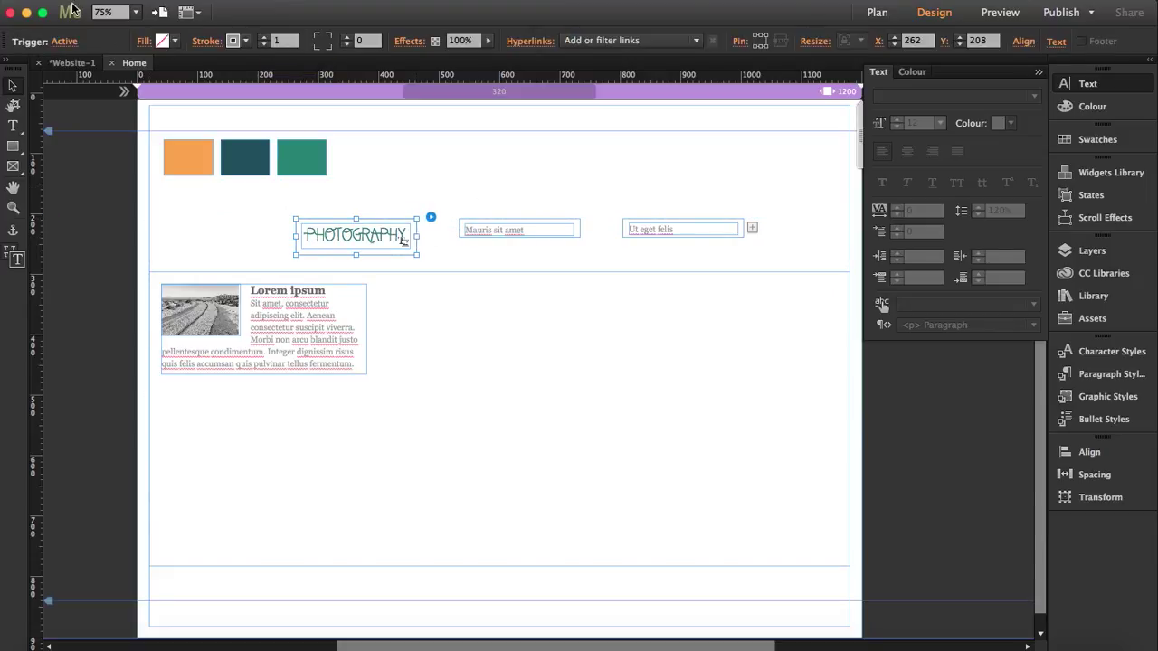
left_click(65, 43)
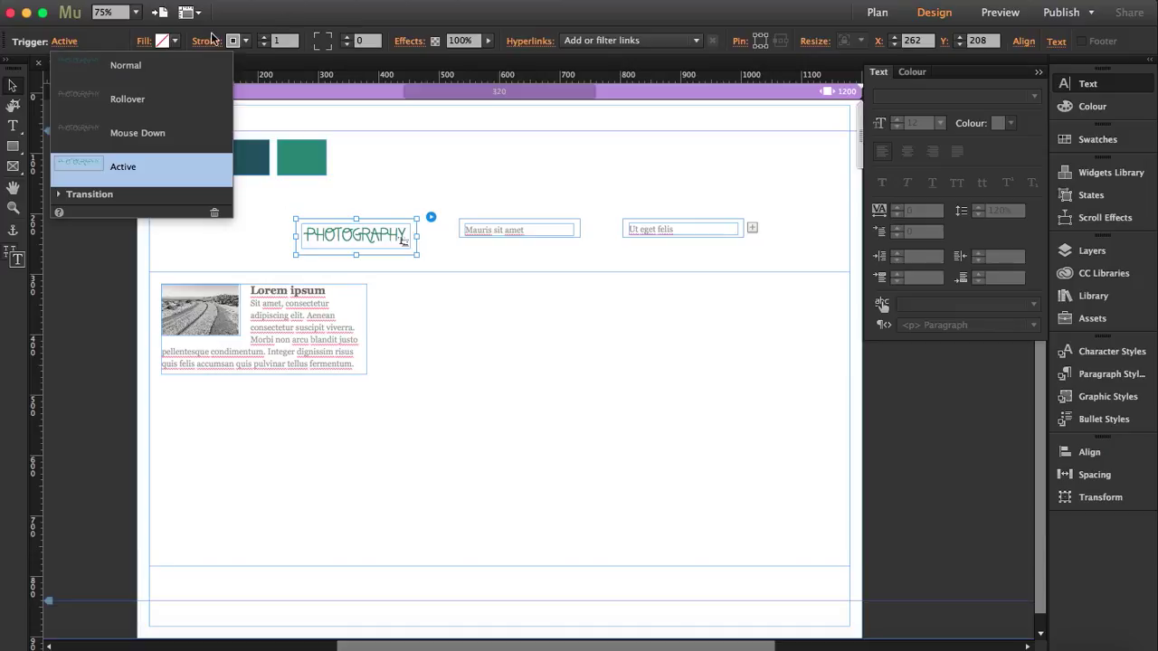
left_click(262, 43)
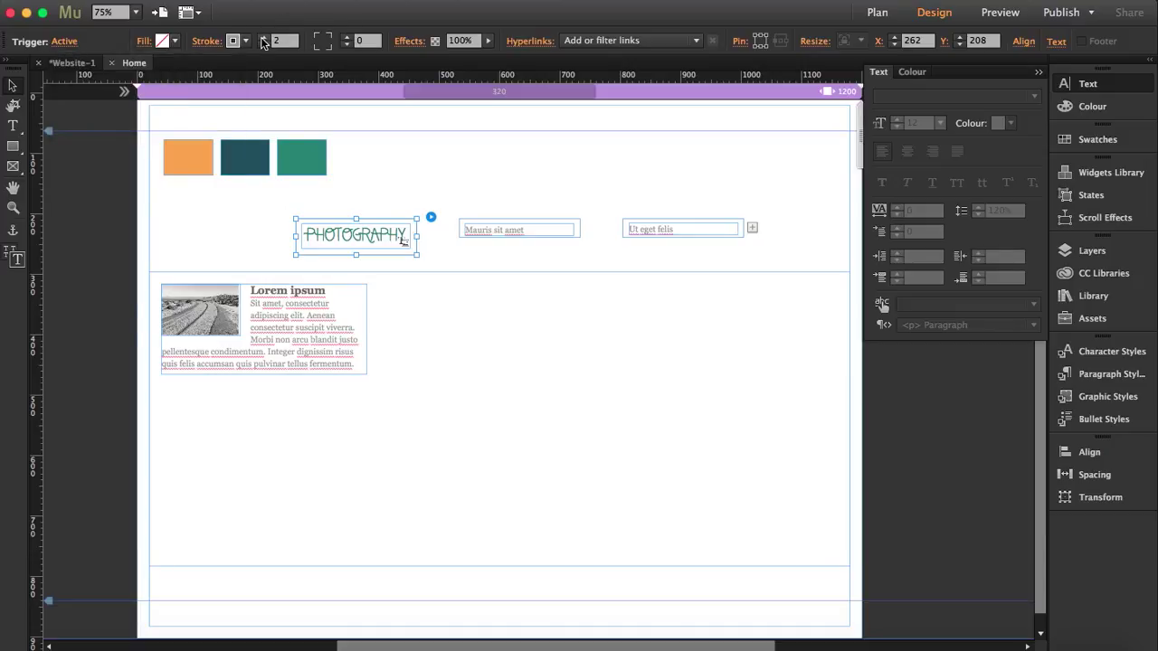
left_click(207, 46)
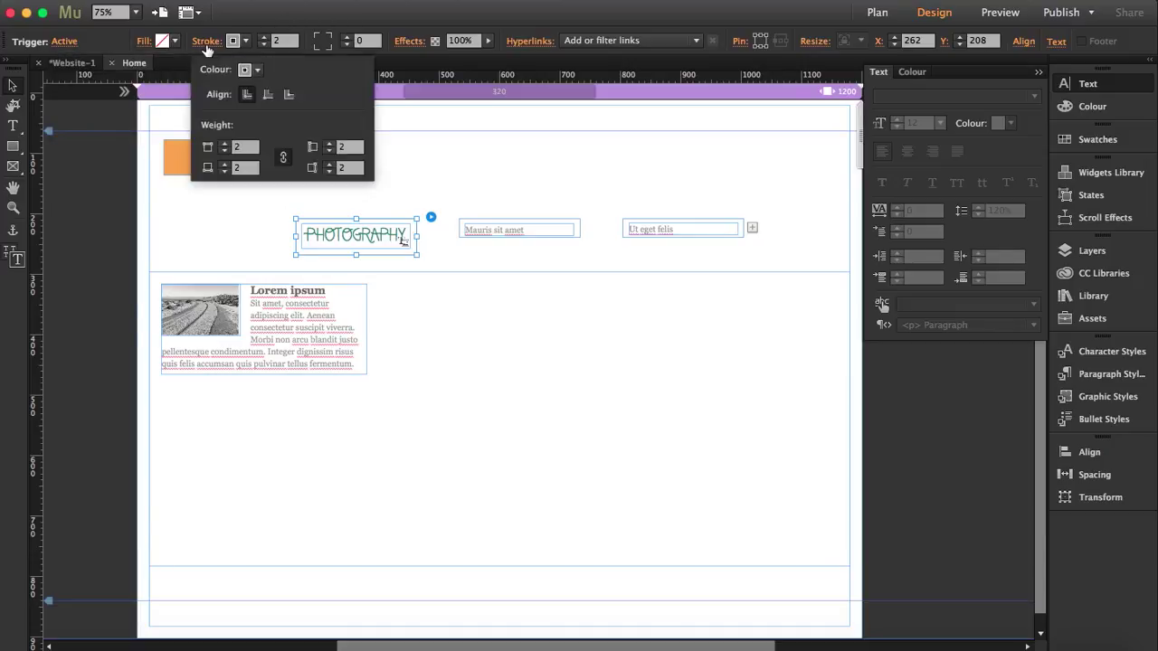
left_click(285, 160)
double_click(224, 151)
double_click(329, 151)
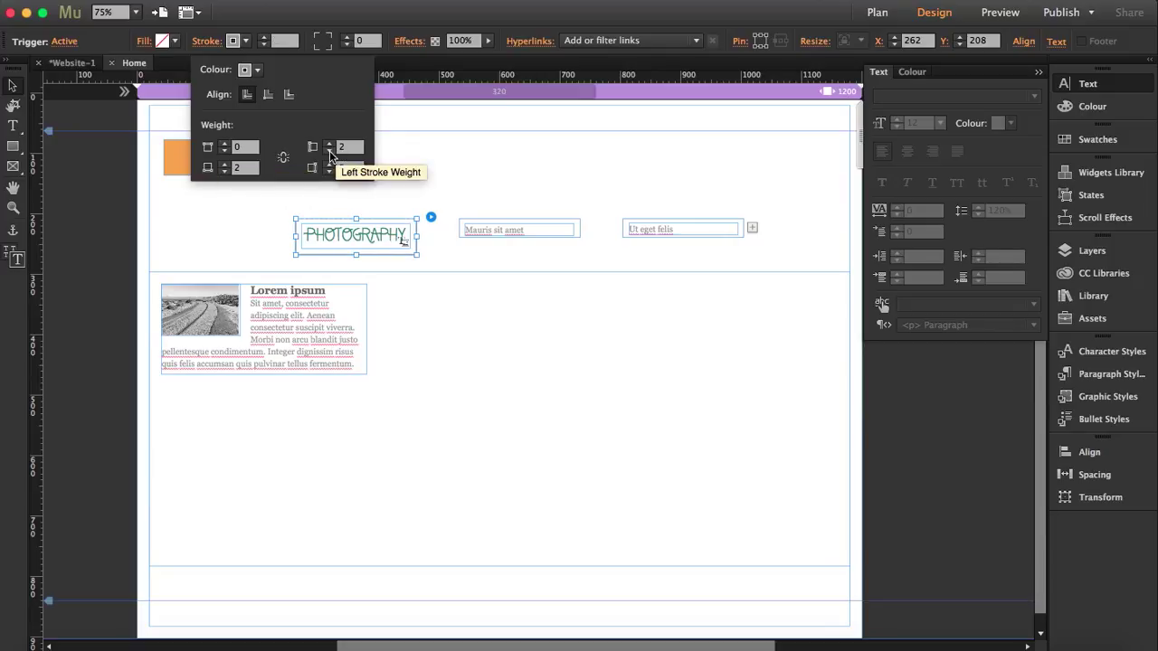
left_click(329, 171)
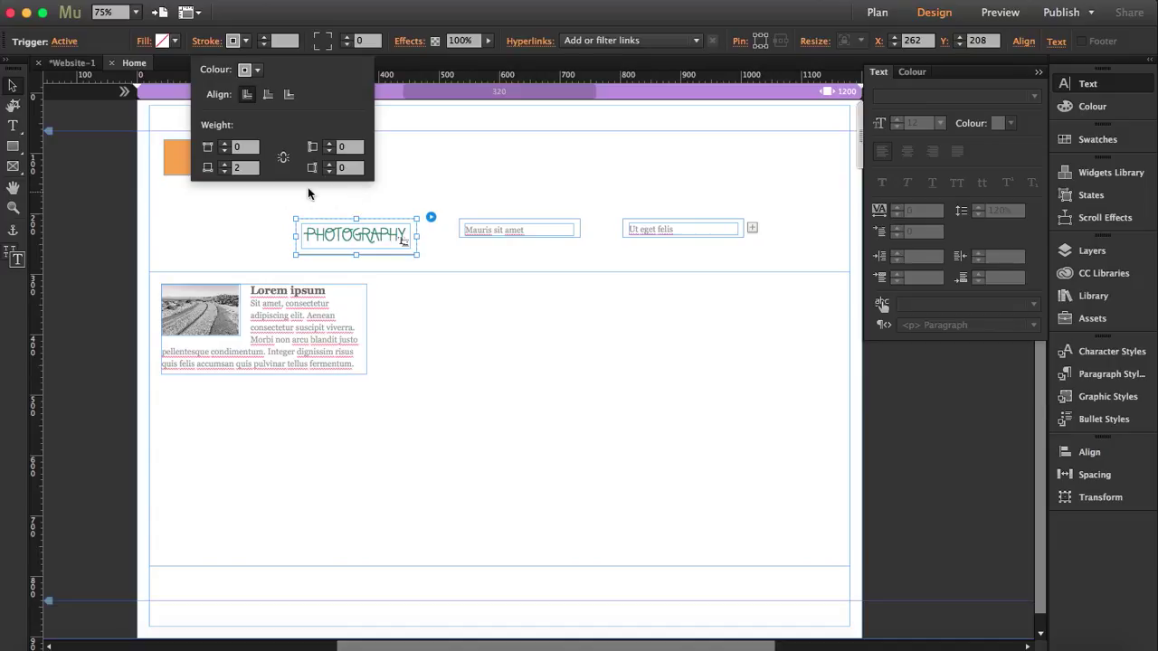
Colour the PHOTOGRAPHY trigger's Active stroke orange by sampling the orange rectangle, and make the trigger box slightly taller.
left_click(252, 71)
left_click(256, 118)
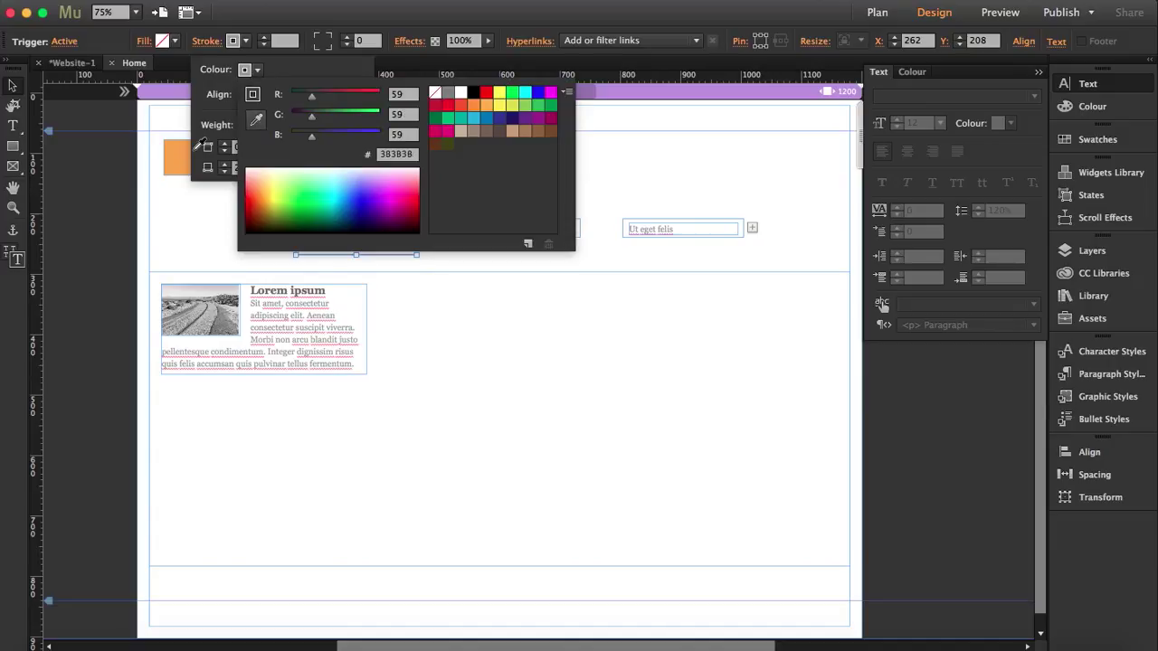
left_click(180, 156)
left_click(12, 87)
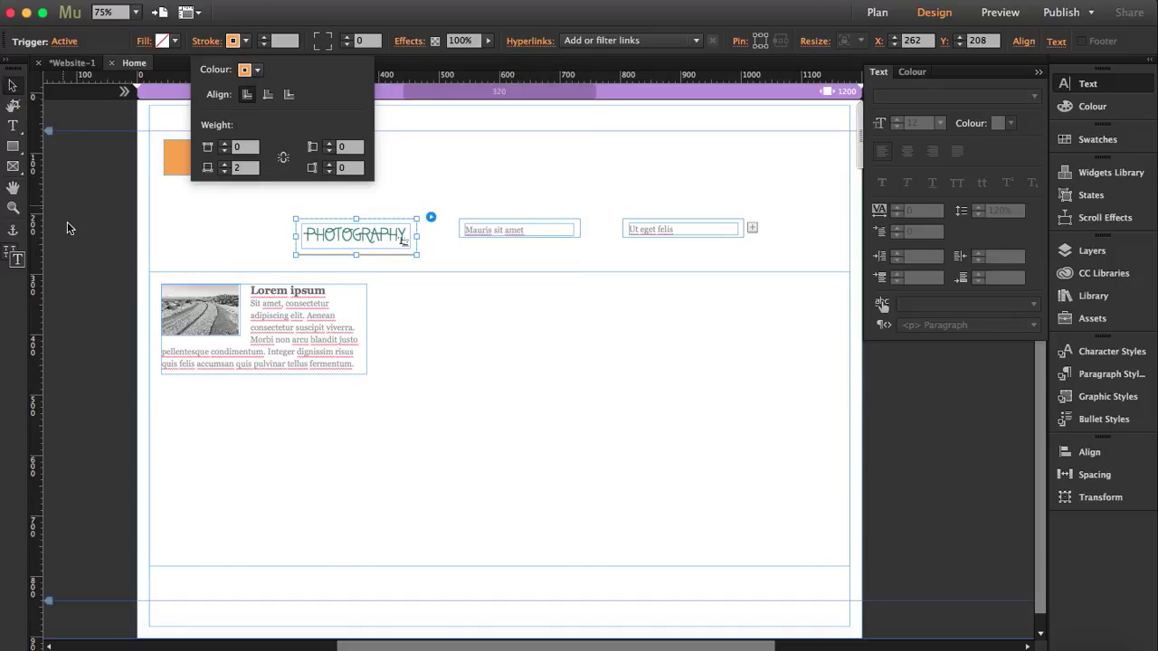
left_click_drag(357, 253, 361, 261)
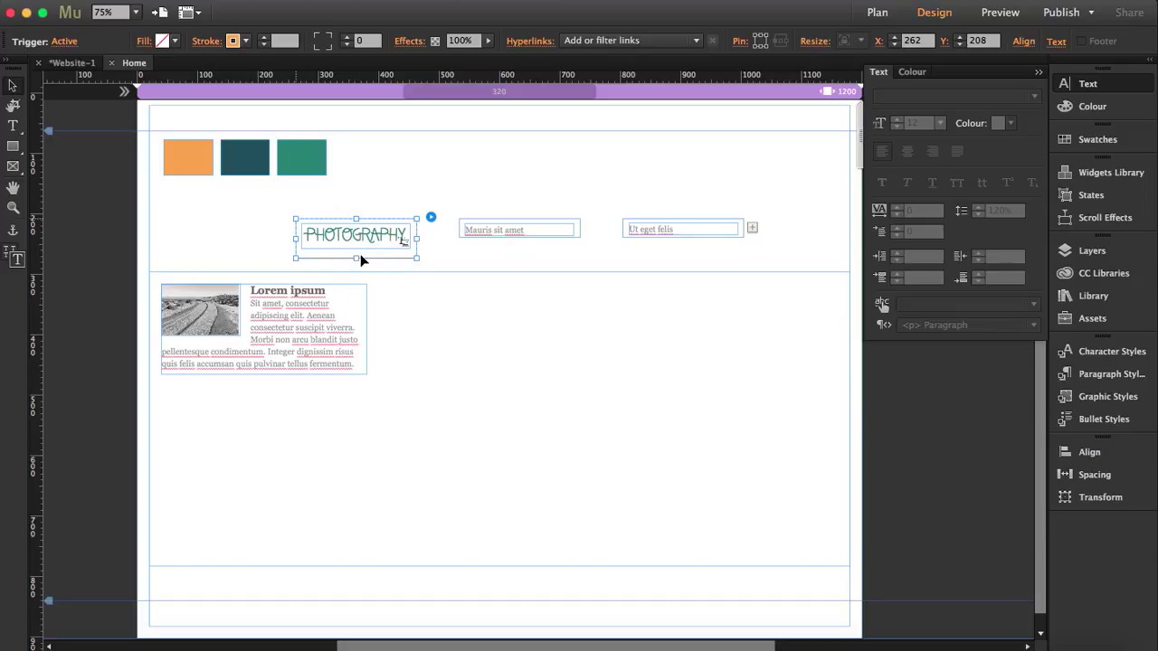
Replace the second trigger's text, Mauris sit amet, with ILLUSTRATION.
left_click(501, 228)
triple_click(500, 230)
type("ILLUSTRATION")
Set the ILLUSTRATION text to size 30 in the Deibi font.
triple_click(520, 230)
left_click(940, 122)
left_click(950, 303)
left_click(1034, 96)
left_click(896, 161)
key("Escape")
Colour the ILLUSTRATION text dark teal in its Normal state and green in its Active state by sampling the page.
left_click(512, 250)
left_click(85, 41)
left_click(116, 51)
left_click(998, 122)
left_click_drag(838, 172, 312, 236)
left_click(84, 40)
left_click(158, 163)
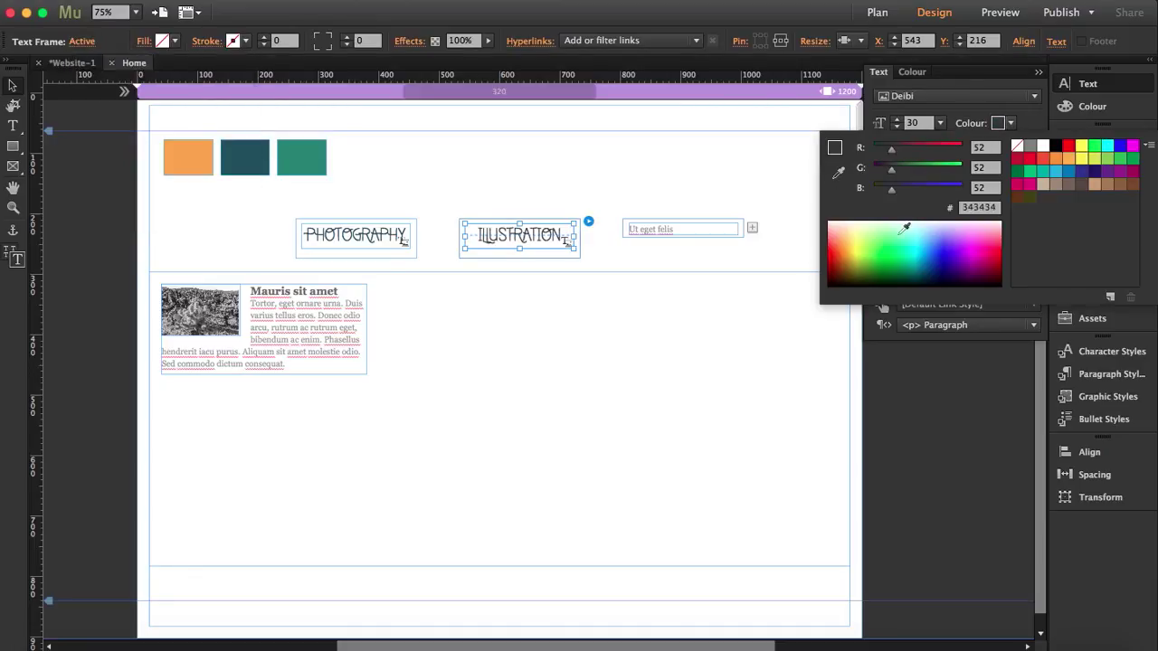
left_click(13, 86)
Remove the stroke and fill from the ILLUSTRATION trigger box in its Normal state.
left_click(583, 244)
left_click(68, 40)
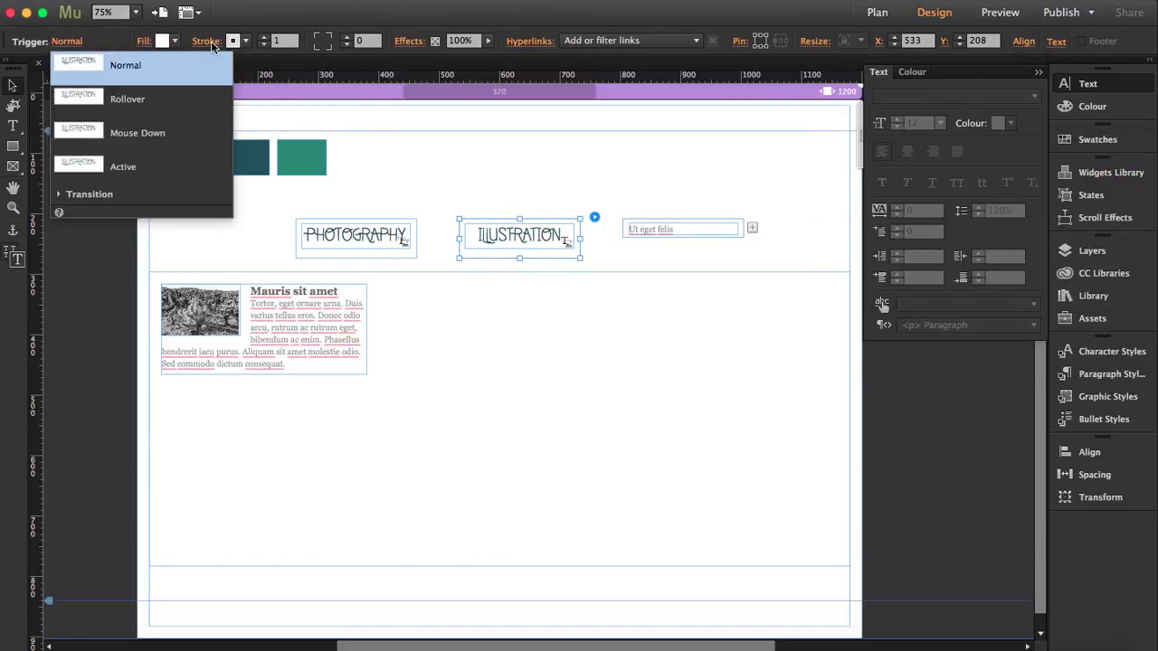
left_click(213, 41)
left_click(434, 84)
left_click(145, 41)
left_click(211, 161)
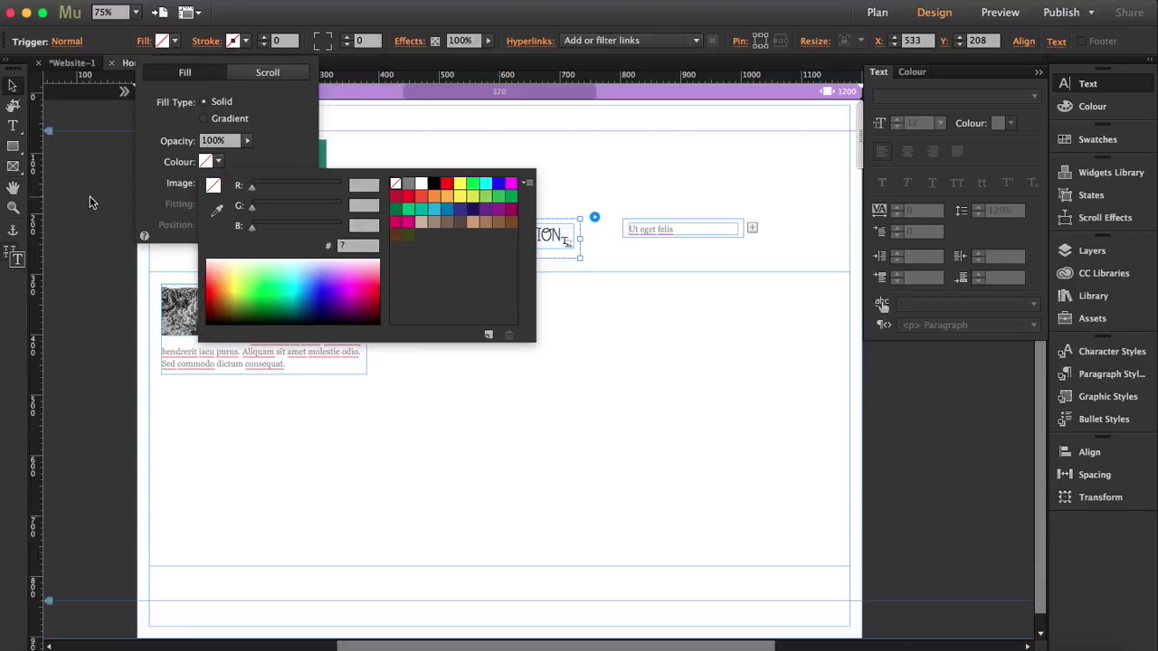
left_click(98, 203)
Give the ILLUSTRATION trigger's Active state an orange stroke on the bottom edge only, and check its Rollover state.
left_click(68, 41)
left_click(99, 160)
left_click(207, 40)
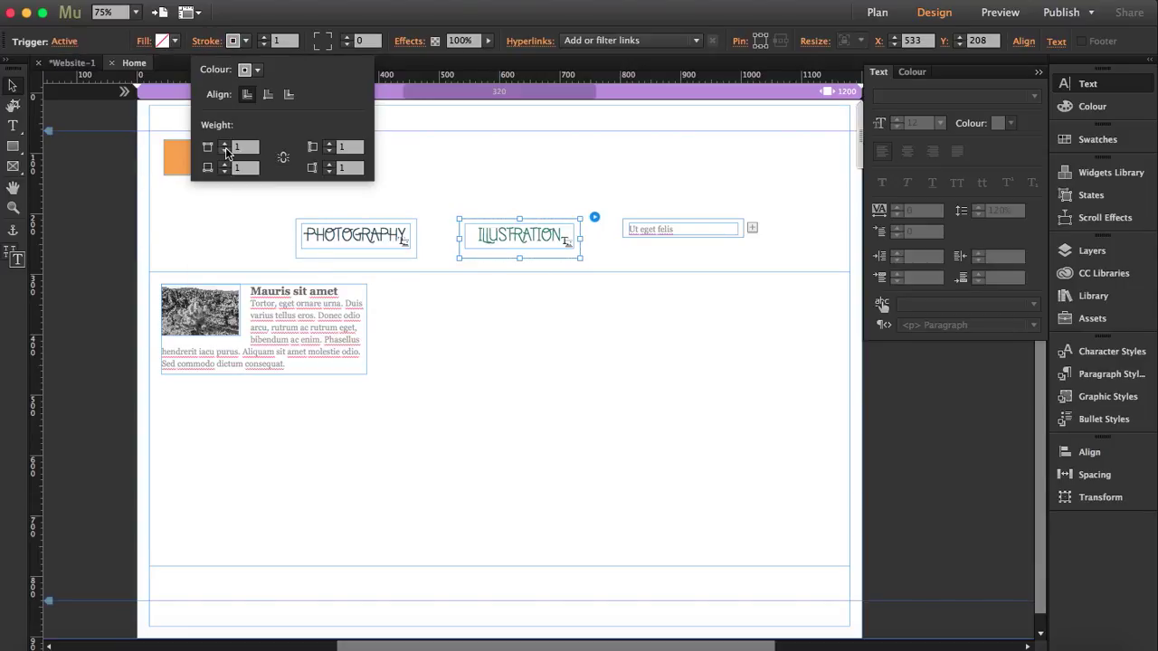
left_click(244, 70)
left_click(68, 41)
left_click(115, 101)
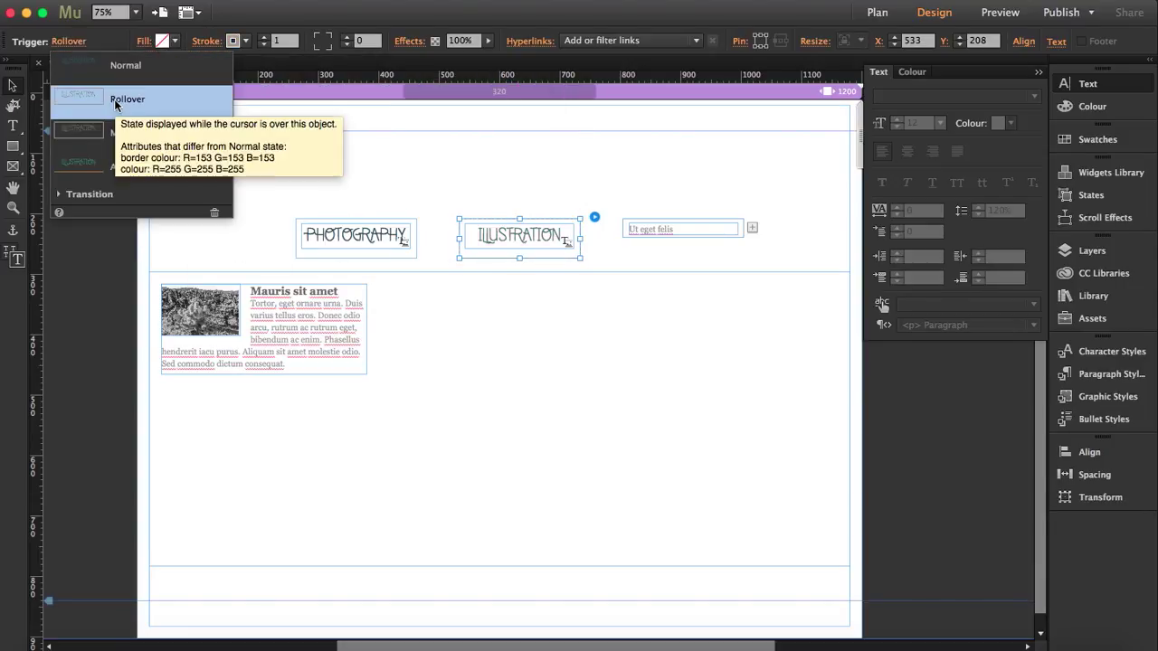
left_click(99, 161)
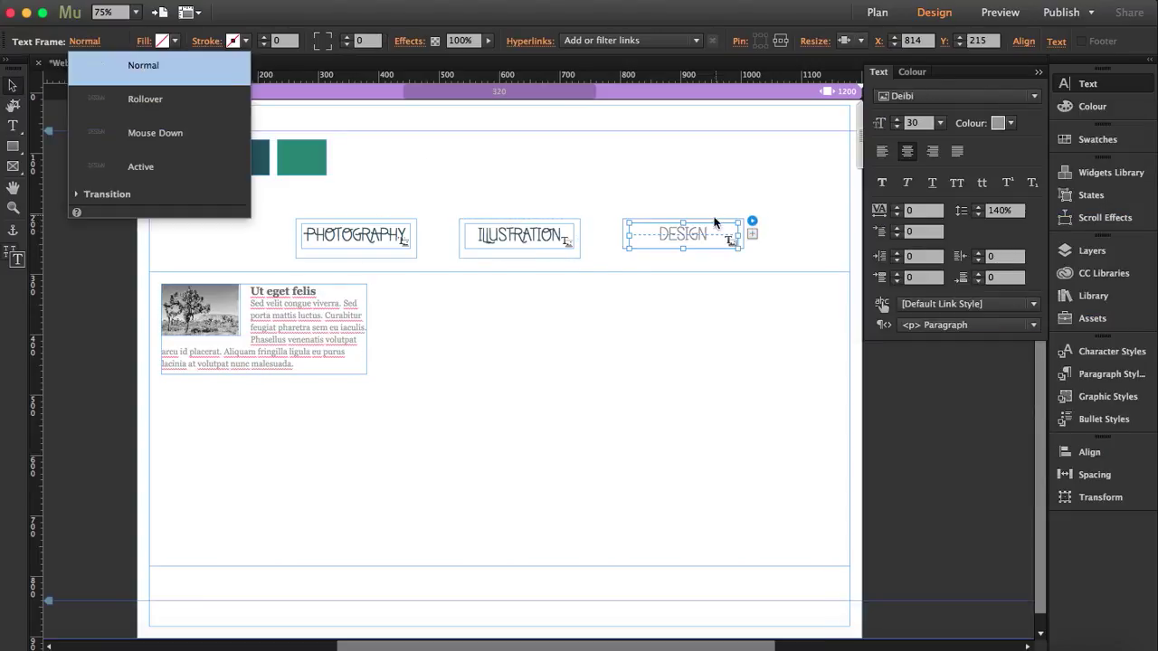
Colour the DESIGN text dark teal in its Normal state and green in its Active state.
left_click(681, 233)
double_click(689, 233)
left_click(998, 123)
left_click(245, 156)
key("Escape")
left_click(81, 41)
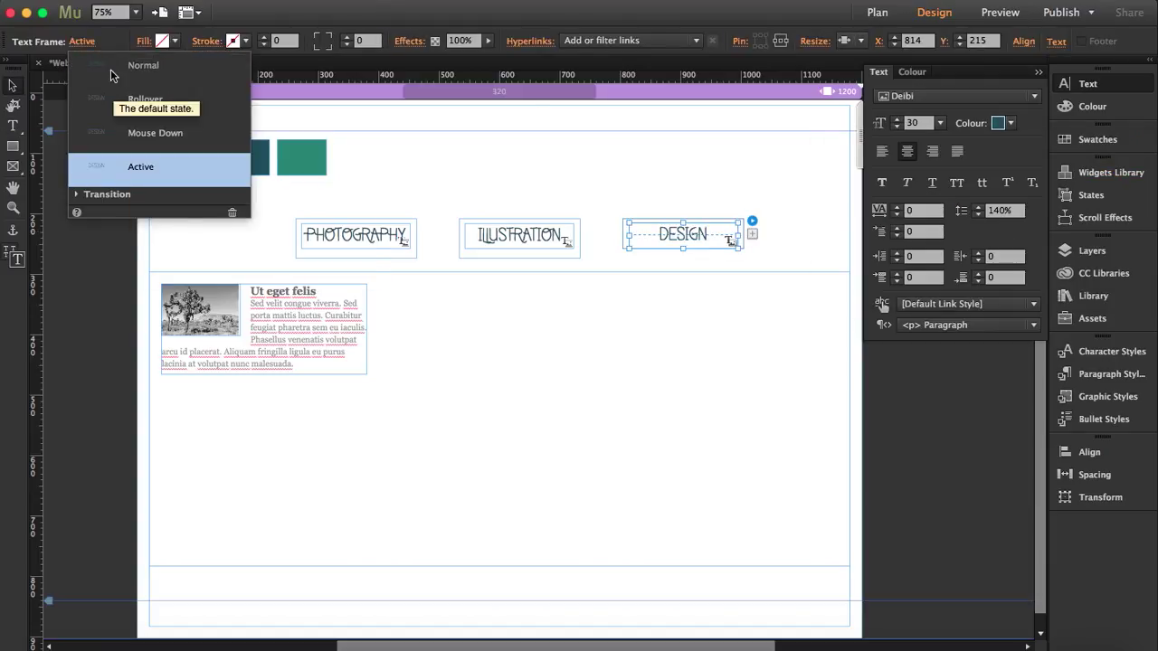
left_click(121, 169)
Remove the fill and stroke from the DESIGN trigger box in its Normal state.
left_click(742, 237)
left_click(735, 239)
left_click(66, 41)
left_click(163, 40)
left_click(208, 161)
left_click(479, 202)
Give the DESIGN trigger's Active state a bottom stroke in the orange sampled from the page's orange rectangle.
left_click(66, 41)
left_click(103, 161)
left_click(206, 40)
left_click(248, 69)
left_click(256, 122)
left_click(177, 159)
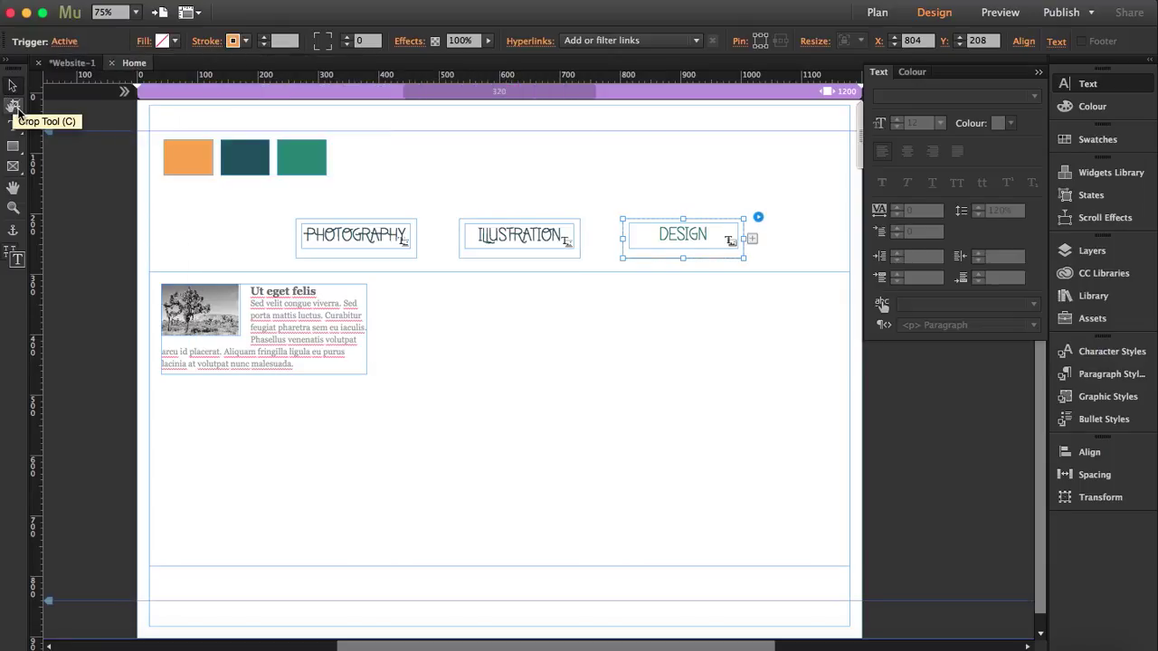
Delete the placeholder text frame with its image from the PHOTOGRAPHY trigger's target area.
left_click(369, 249)
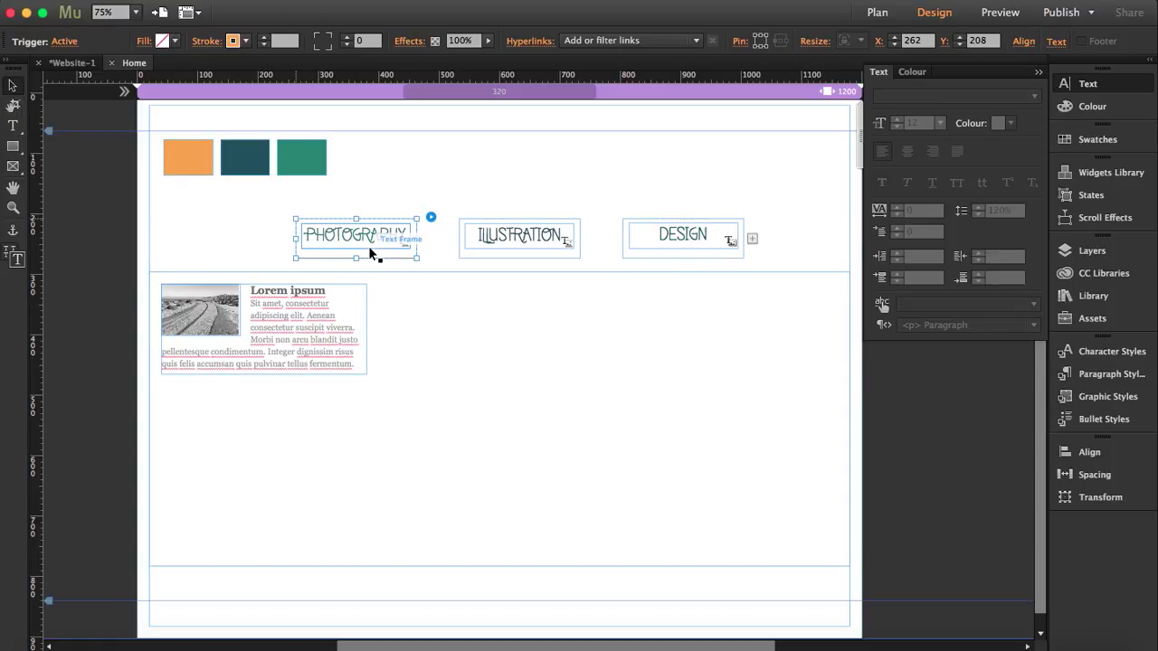
left_click(316, 305)
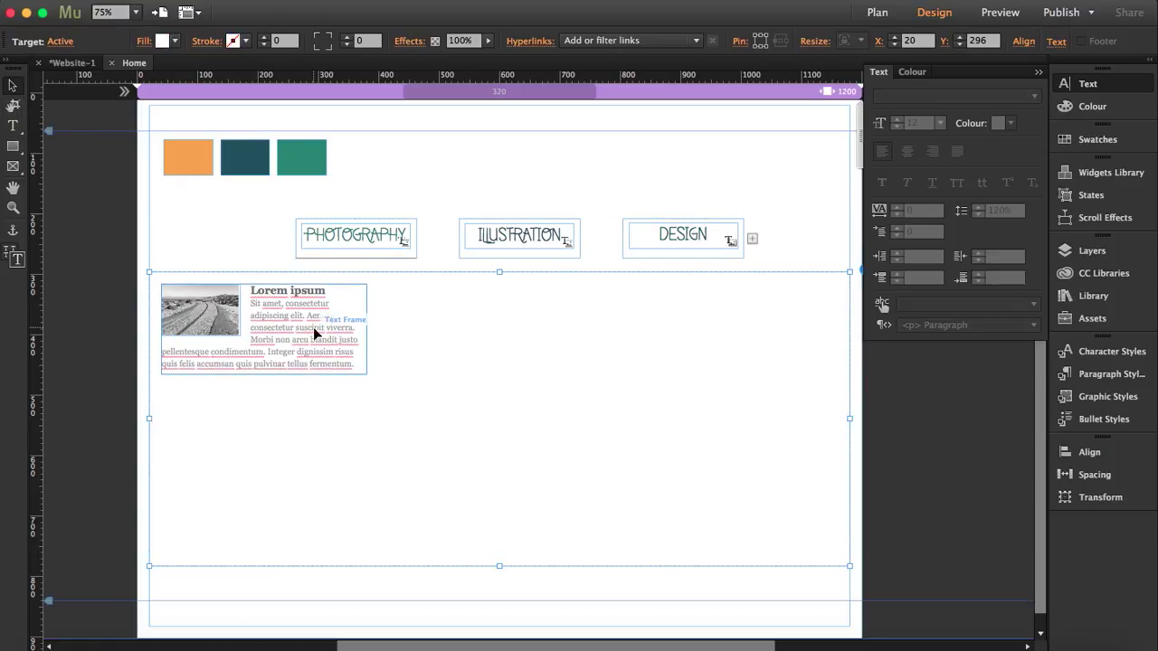
left_click(313, 327)
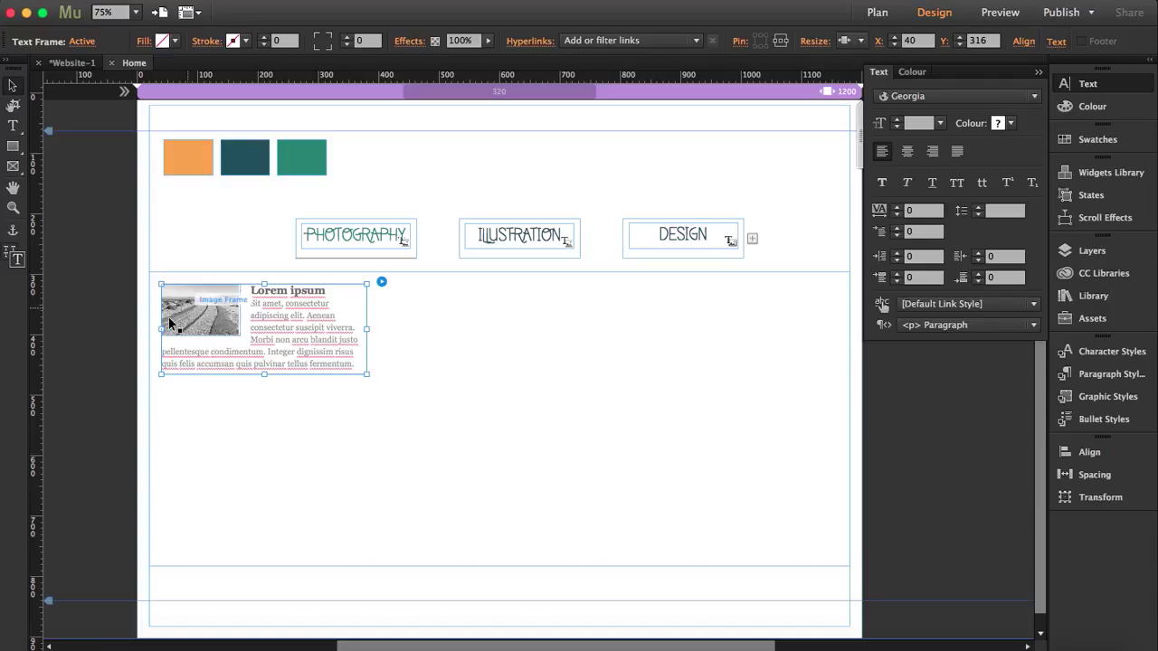
key("Delete")
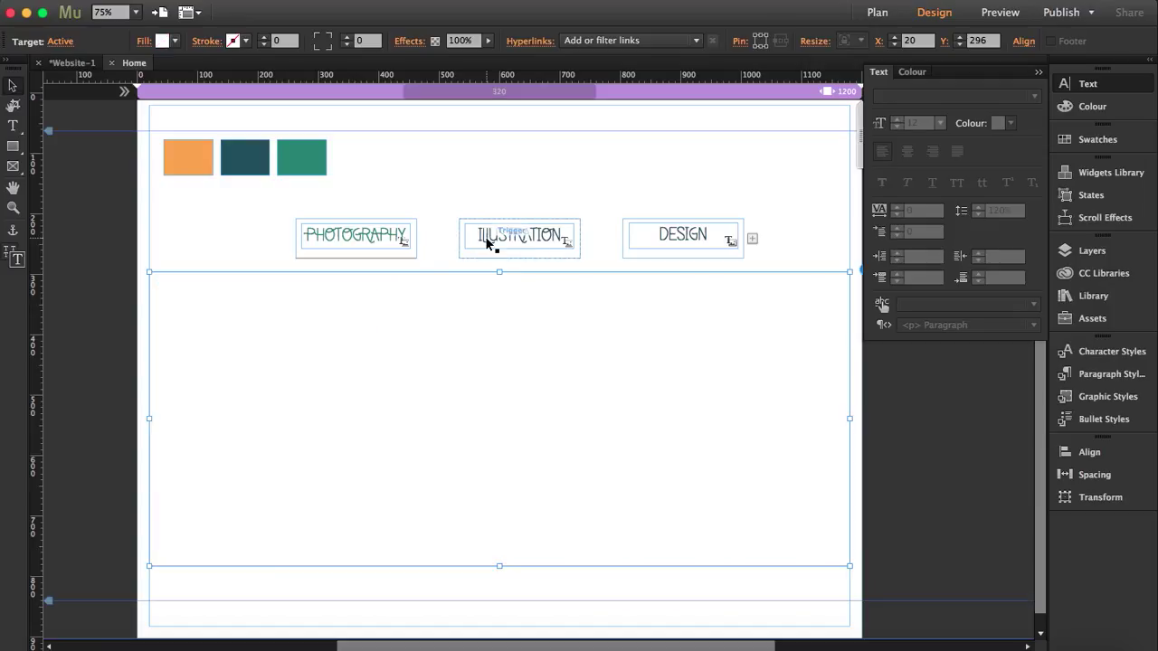
Delete the placeholder text frame with its image from the ILLUSTRATION trigger's target area.
left_click(485, 236)
left_click(320, 302)
left_click(321, 306)
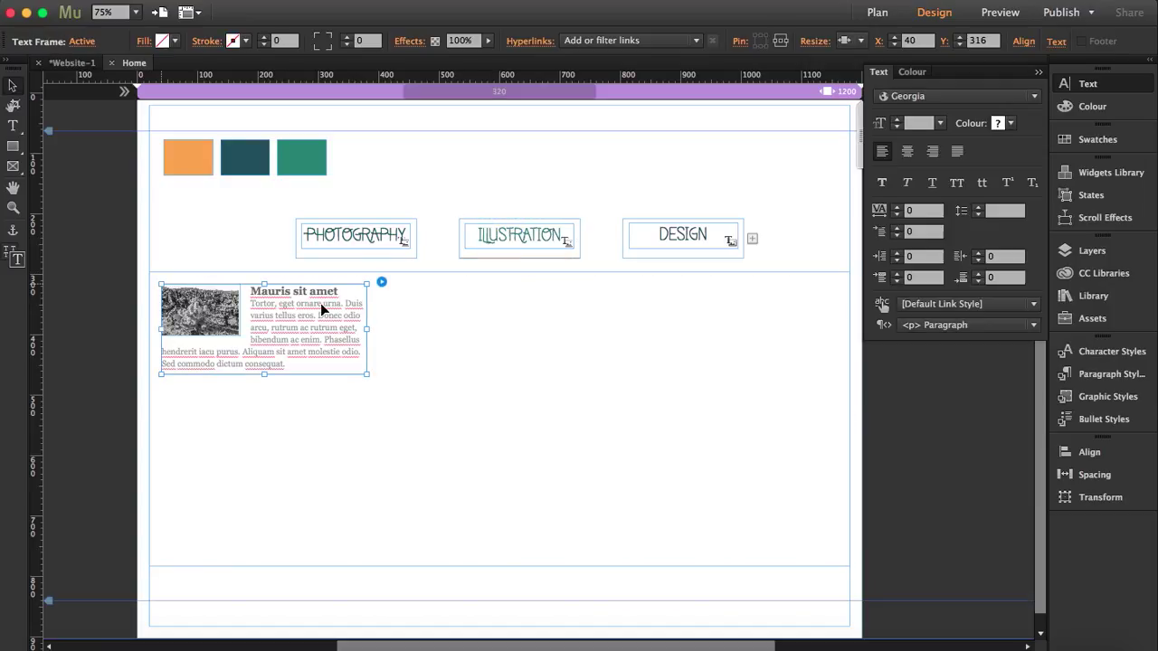
Delete the placeholder text frame with its image from the DESIGN trigger's target area.
left_click(685, 246)
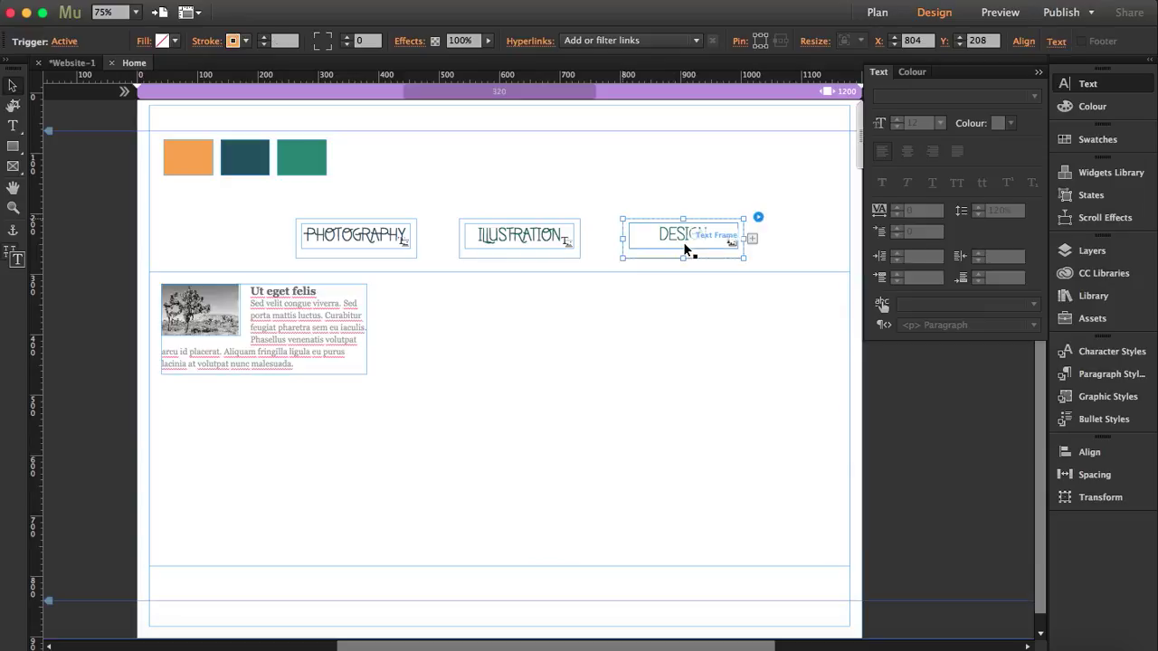
left_click(333, 306)
left_click(334, 310)
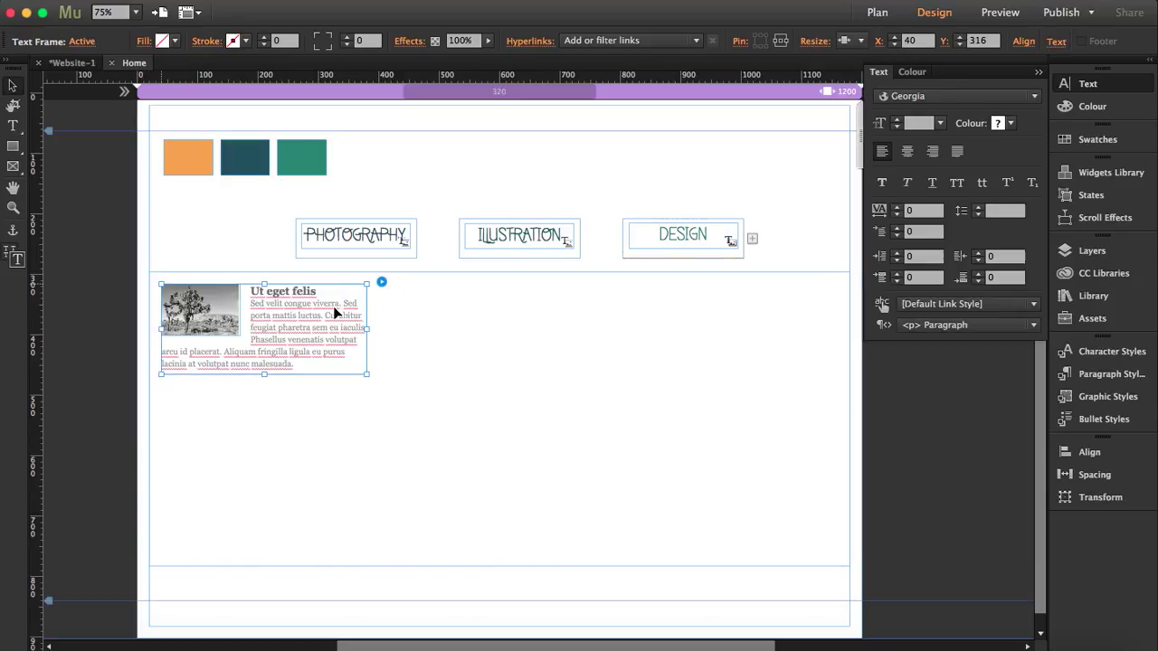
key("Delete")
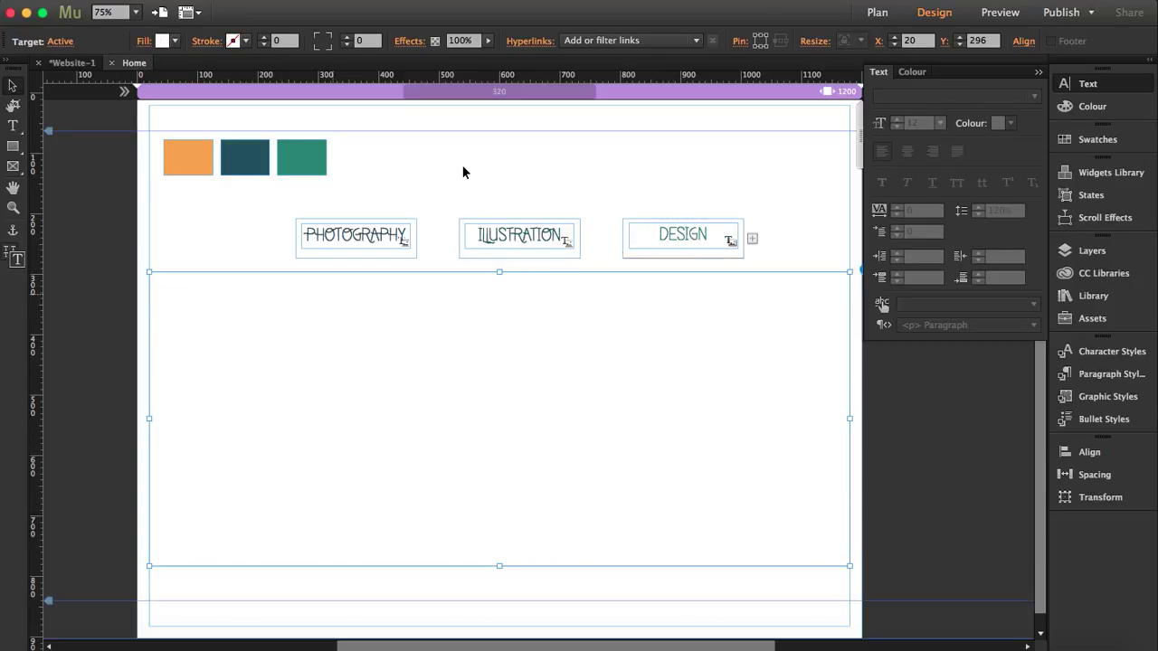
Place a Lightbox slideshow widget from the Widgets Library inside the DESIGN trigger's empty target area.
left_click(1037, 71)
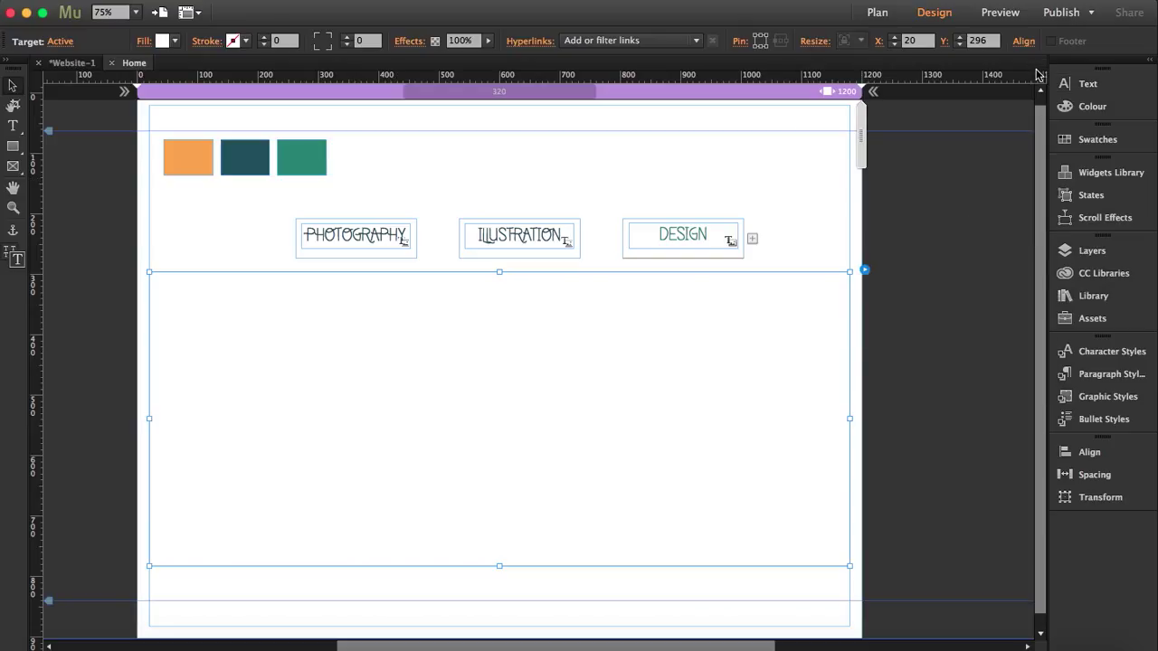
left_click(1099, 172)
scroll(951, 351, "down", 2)
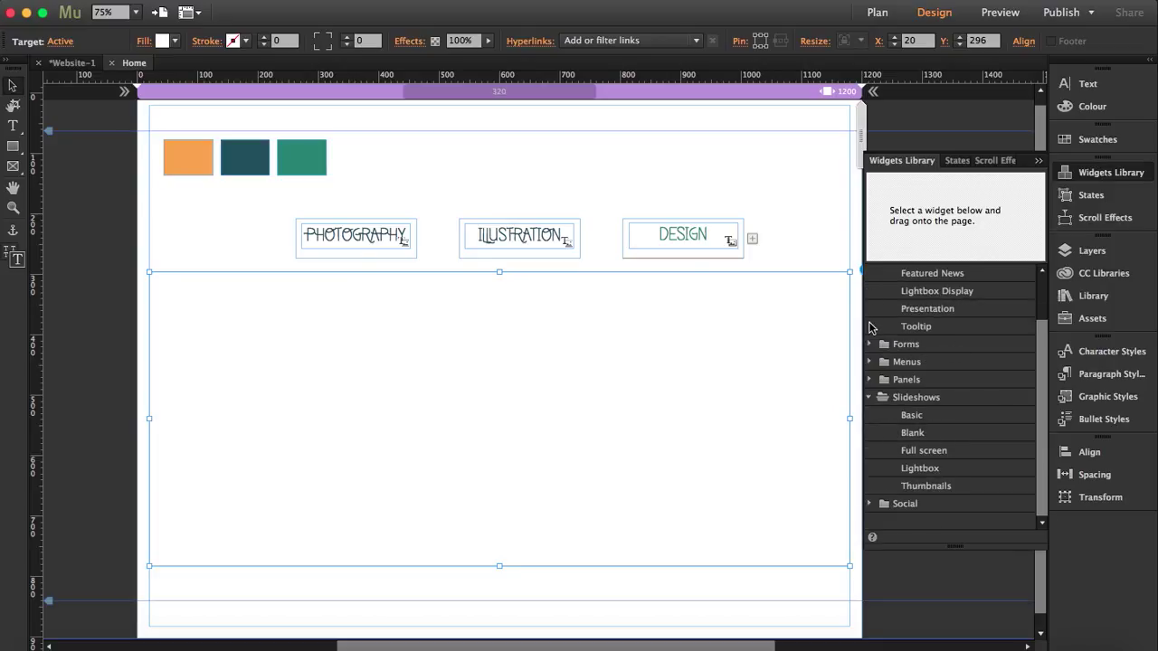
left_click(918, 471)
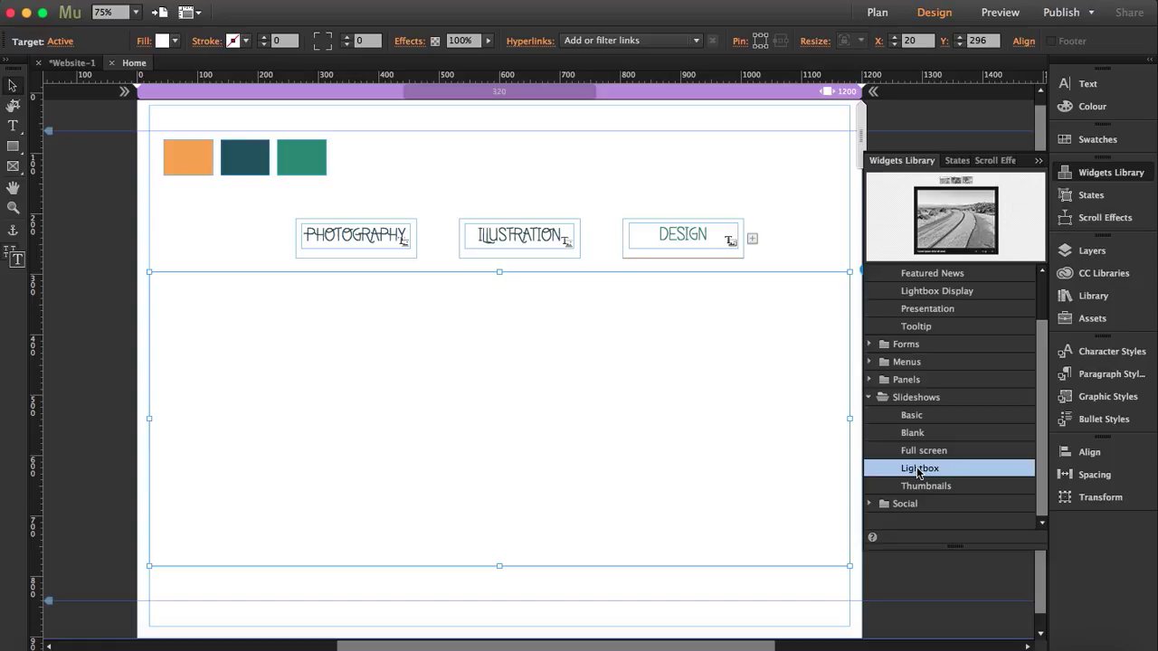
left_click(929, 469)
left_click_drag(929, 469, 500, 368)
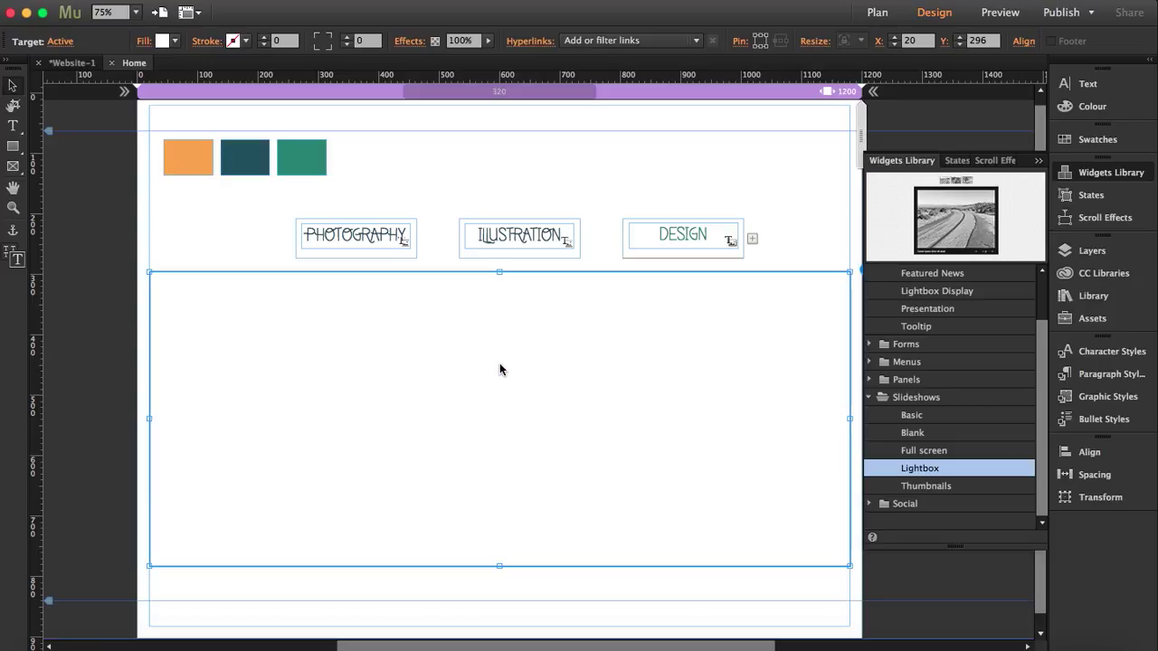
Try to move the slideshow's large image container up over the thumbnails to X 400, Y 352, and undo it.
left_click(613, 431)
left_click(572, 402)
left_click(631, 495)
left_click_drag(631, 495, 449, 373)
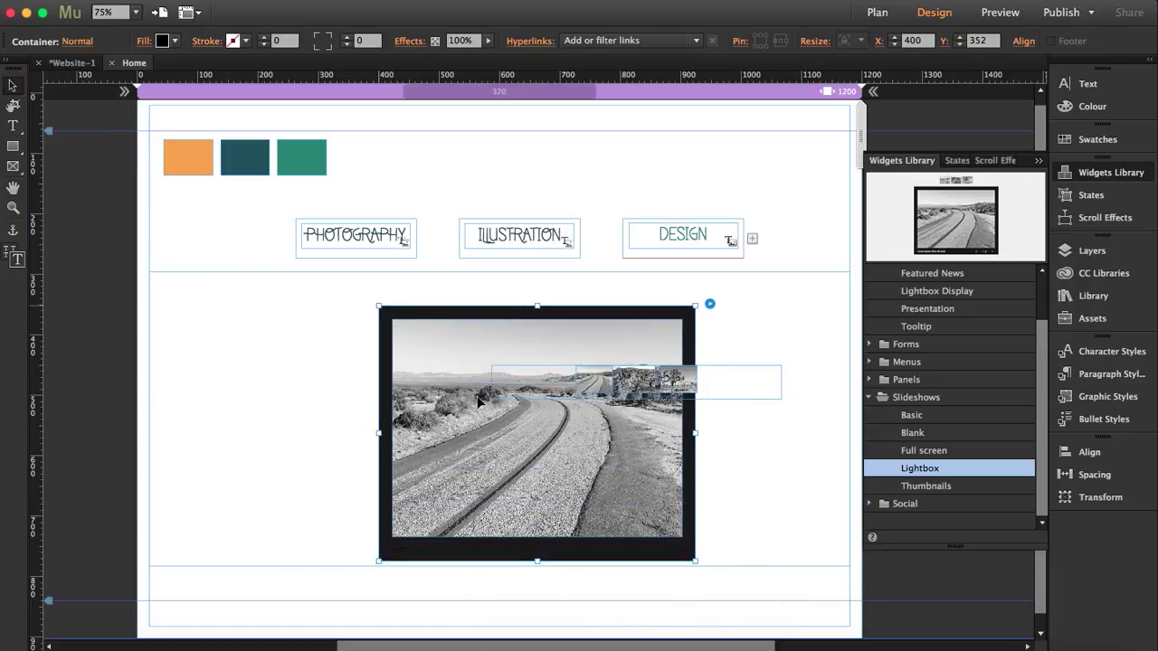
left_click(581, 412)
key("super+z")
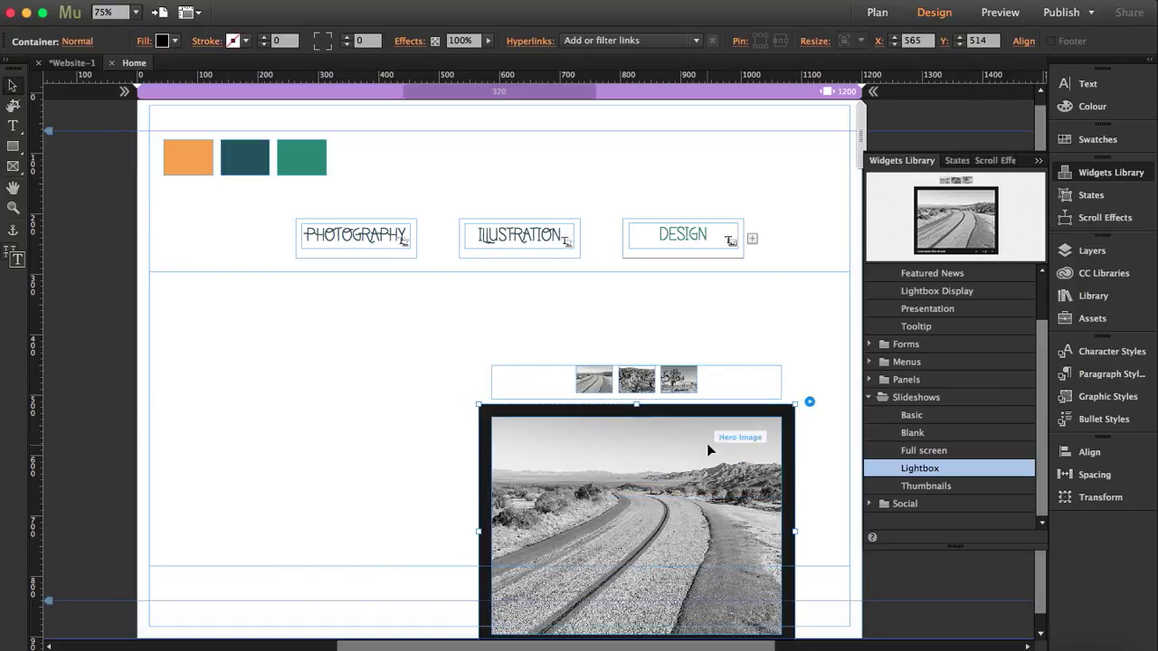
Move the thumbnail container to about X 33, Y 345 in the target area and the large image container directly beneath it.
left_click_drag(683, 384, 338, 314)
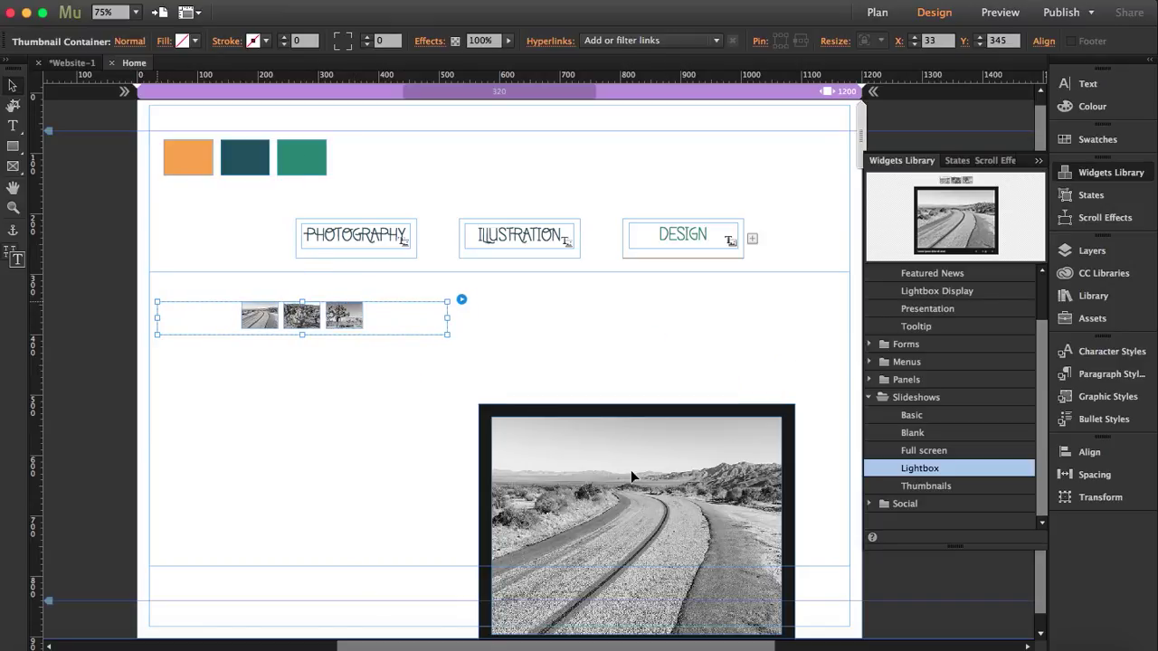
left_click(603, 465)
left_click(644, 406)
left_click_drag(631, 409, 381, 342)
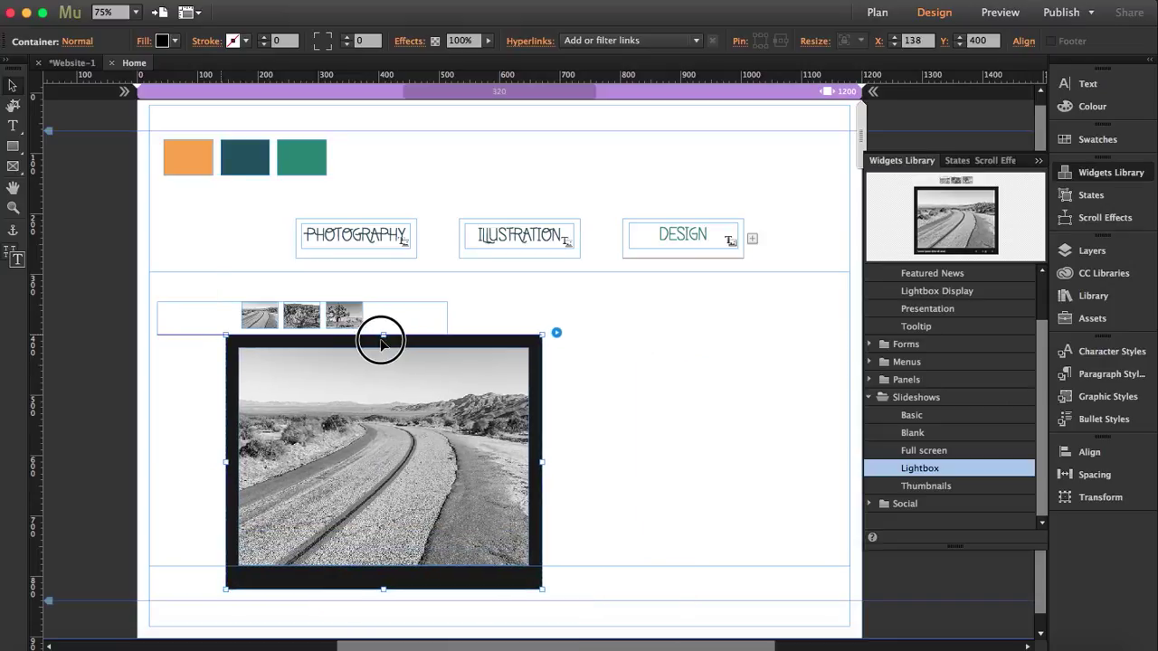
Switch off the slideshow's Prev, Next and Counter parts and hide its lightbox parts while editing.
left_click(498, 342)
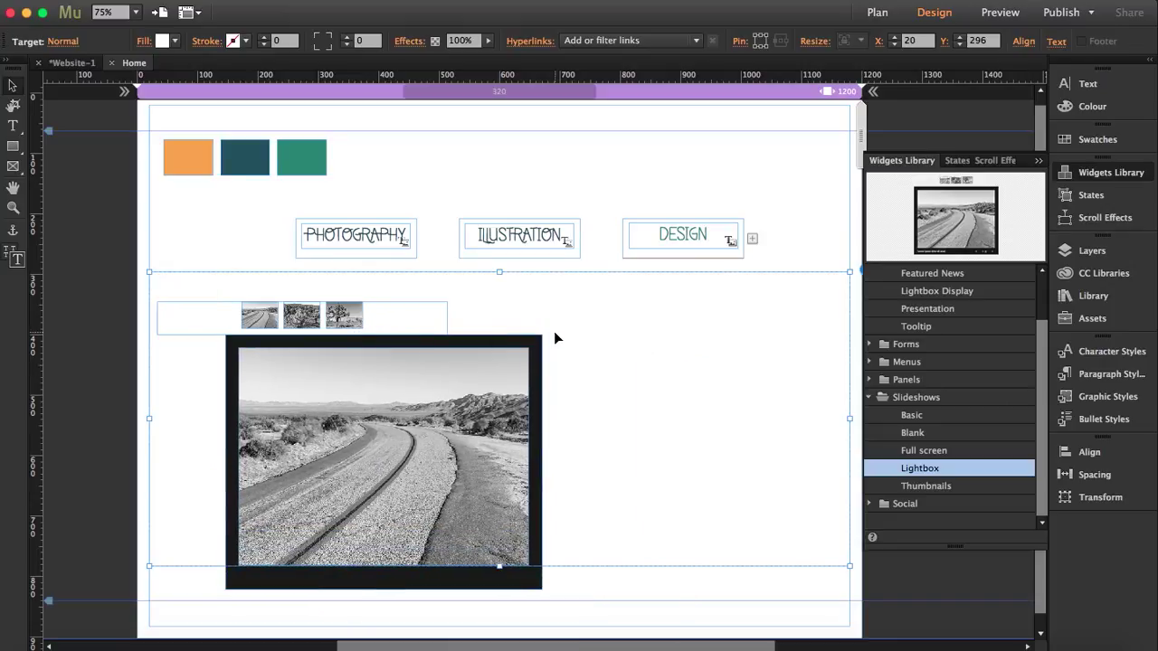
left_click(509, 347)
left_click(484, 347)
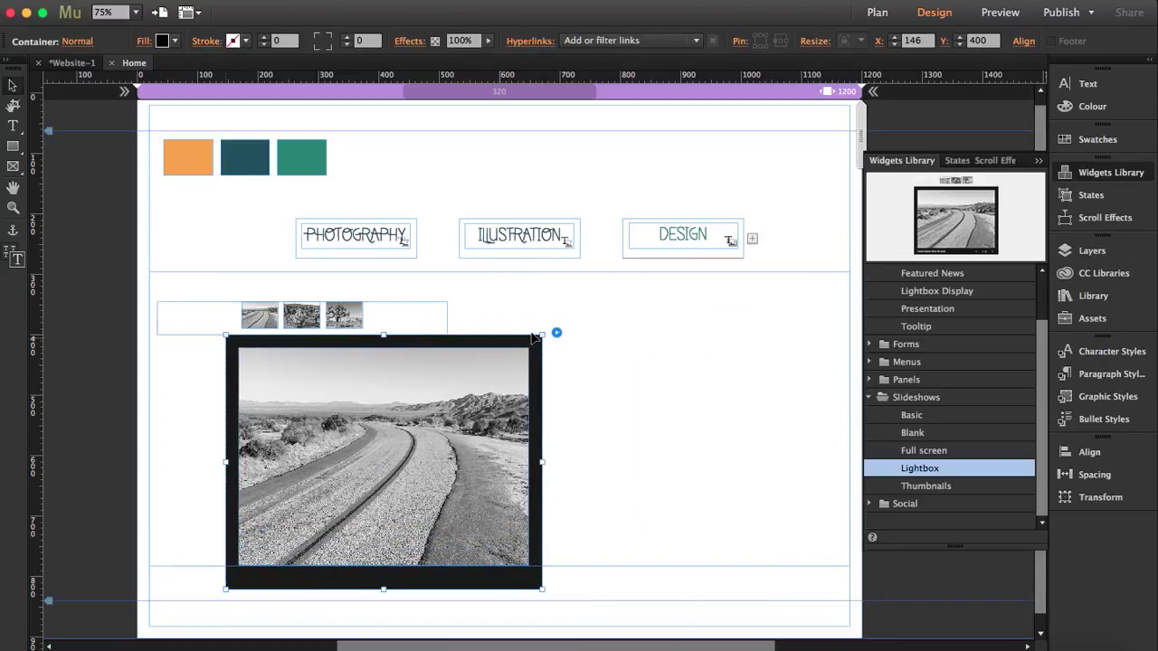
left_click(556, 335)
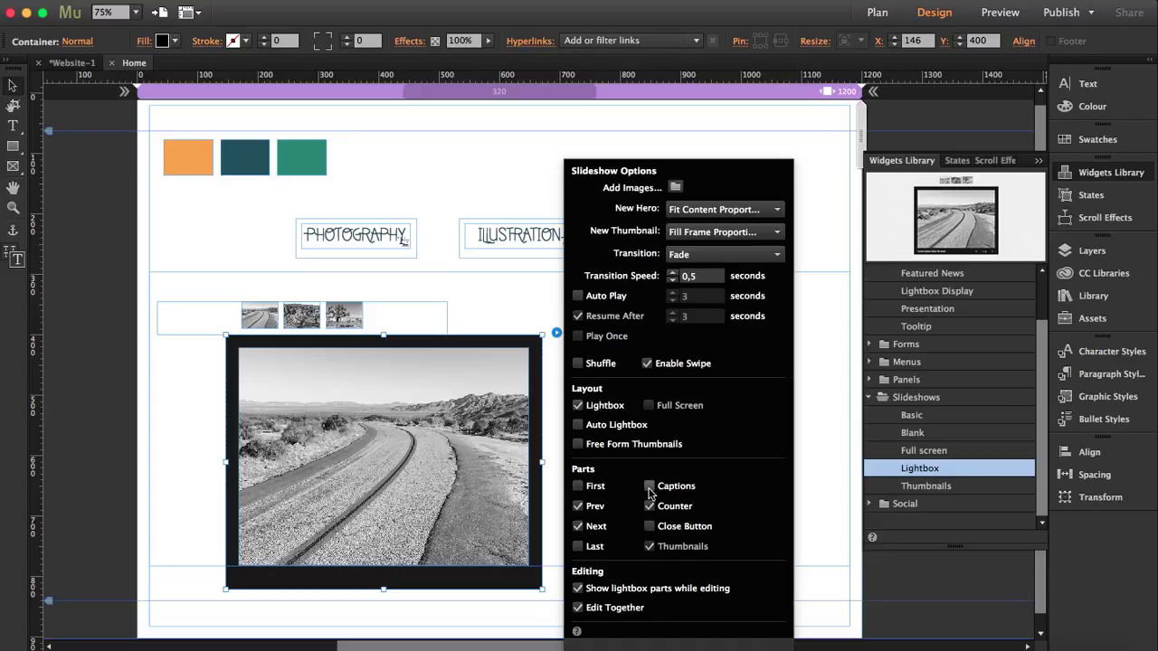
left_click(577, 526)
left_click(578, 506)
left_click(578, 590)
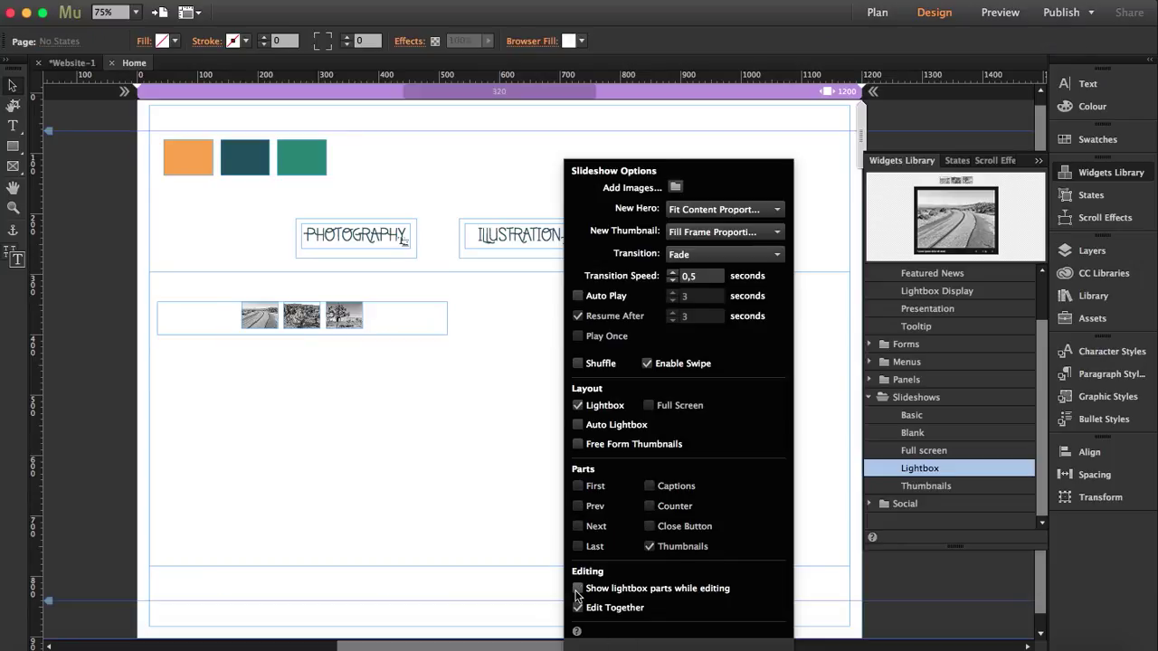
left_click(577, 589)
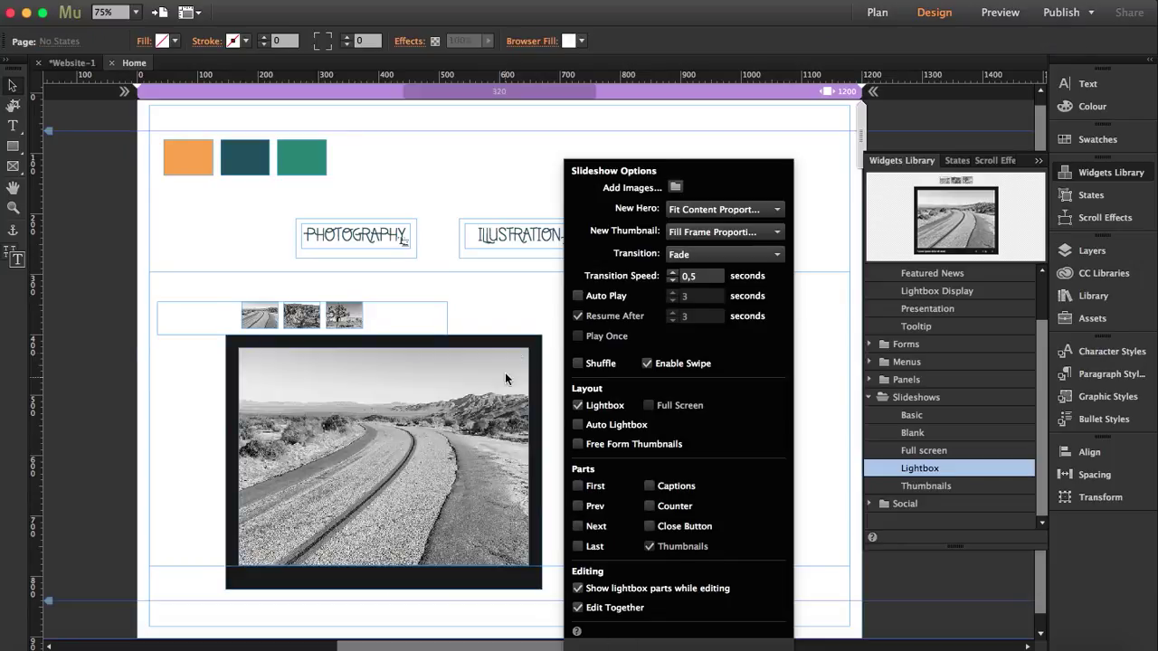
left_click(578, 589)
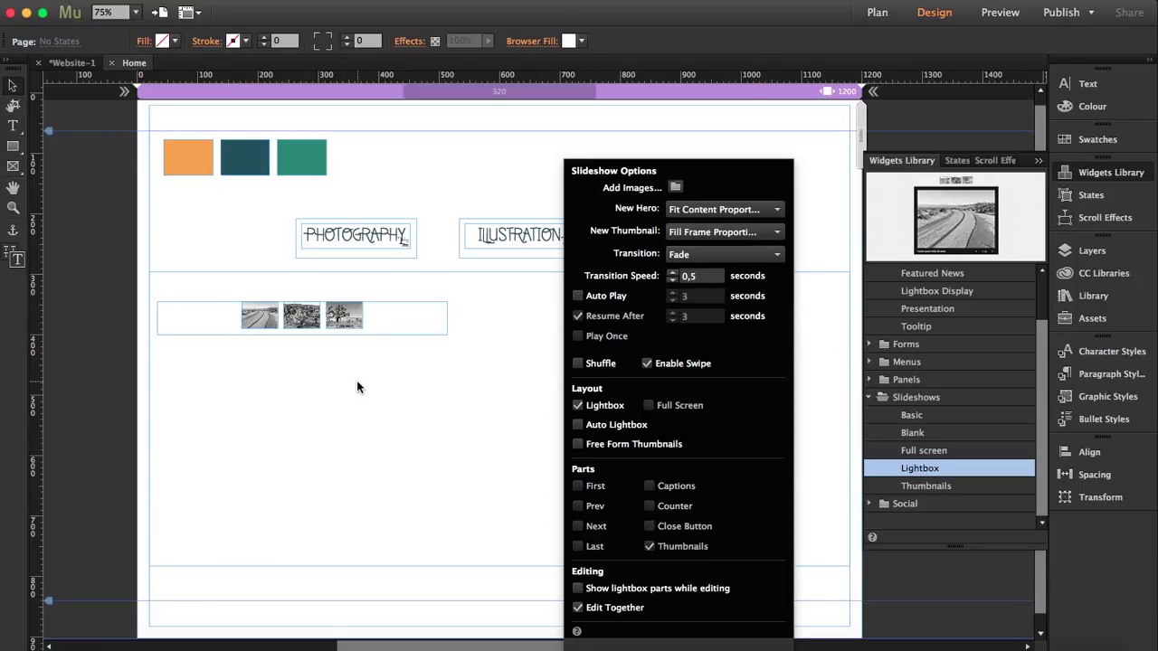
Stretch the thumbnail container across most of the target area from X 56 and enlarge its thumbnails to fill one row of three.
left_click(347, 315)
left_click(298, 321)
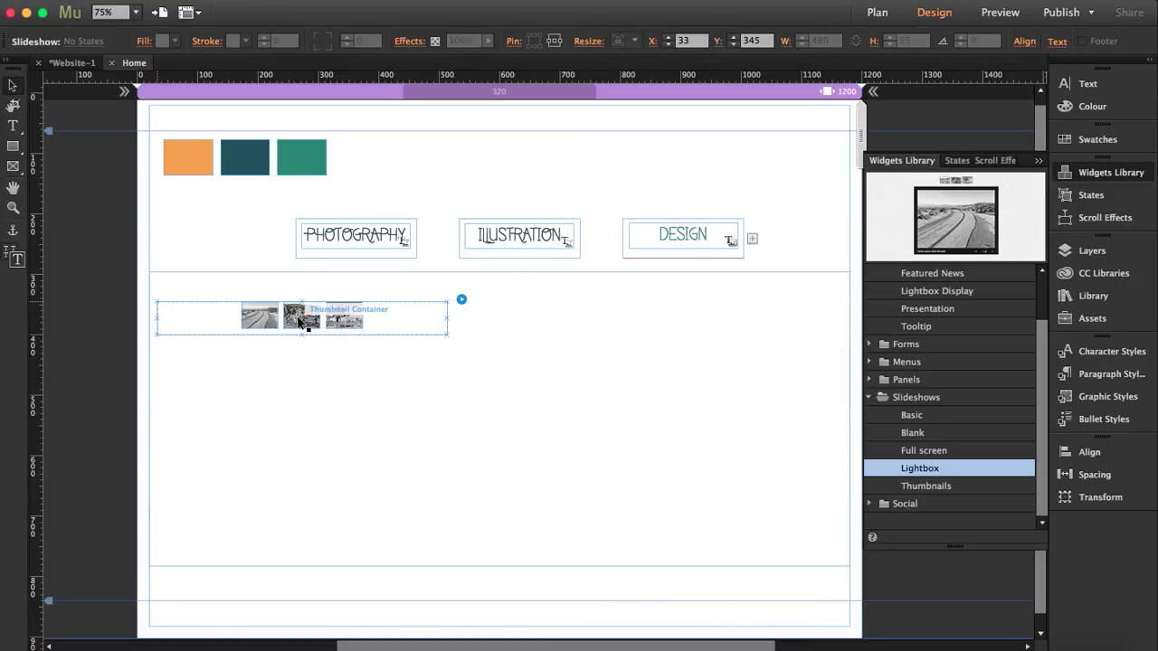
left_click(426, 315)
left_click(447, 318)
left_click_drag(447, 321, 850, 303)
left_click_drag(157, 318, 174, 320)
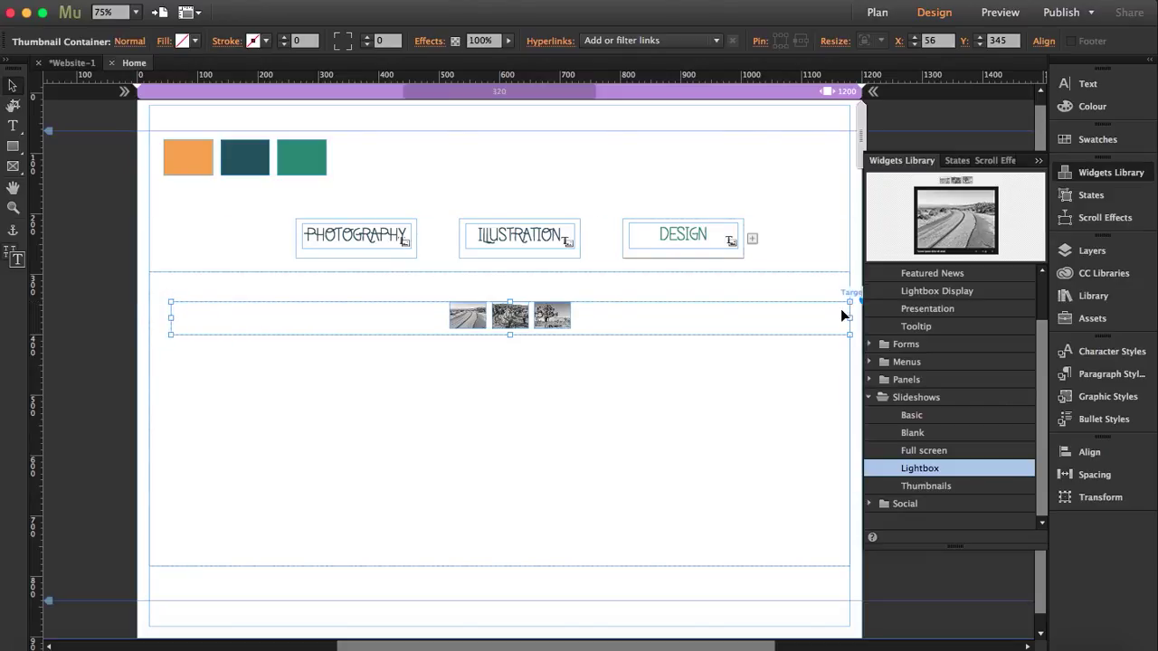
left_click_drag(848, 317, 821, 321)
left_click_drag(497, 335, 504, 516)
left_click_drag(505, 541, 504, 544)
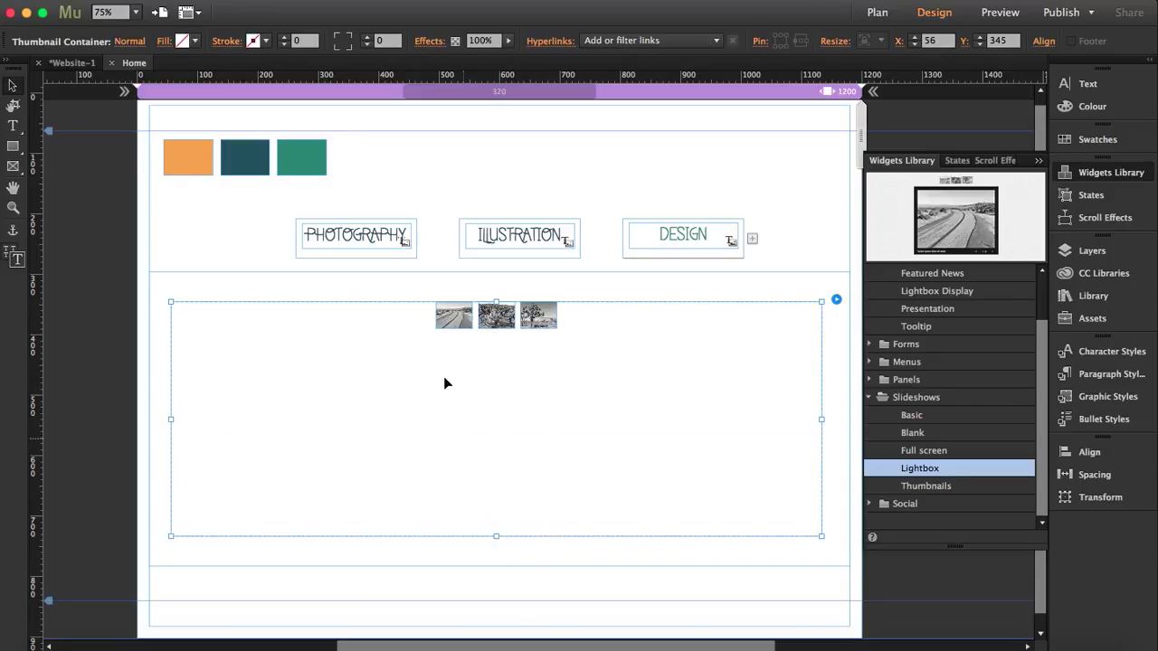
left_click(454, 310)
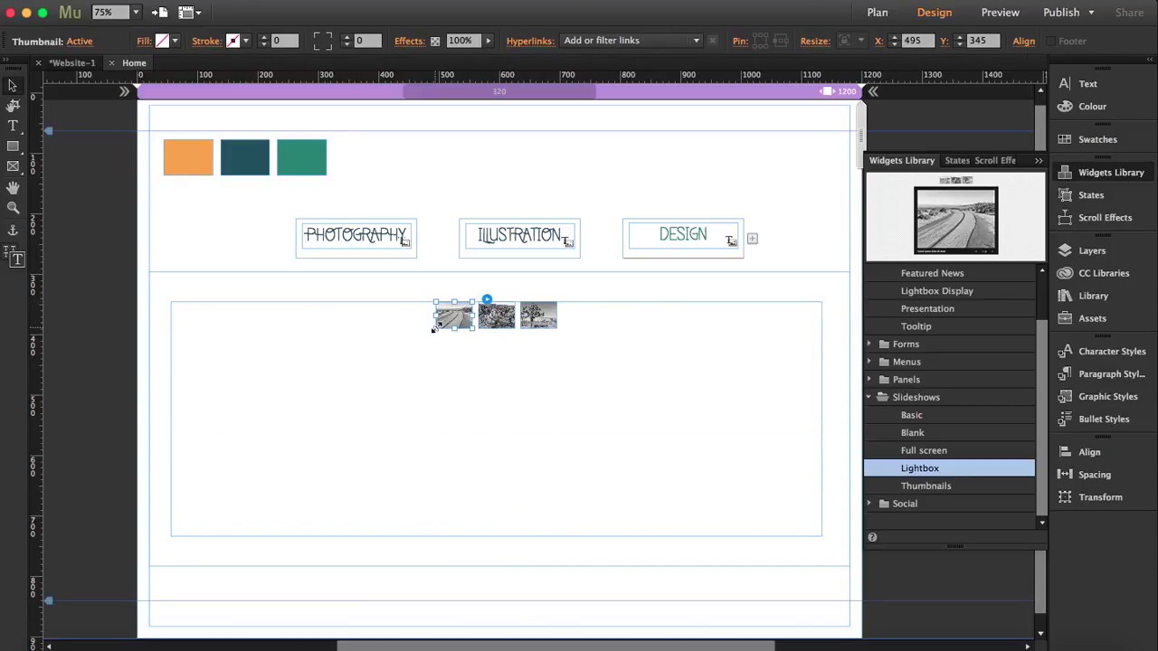
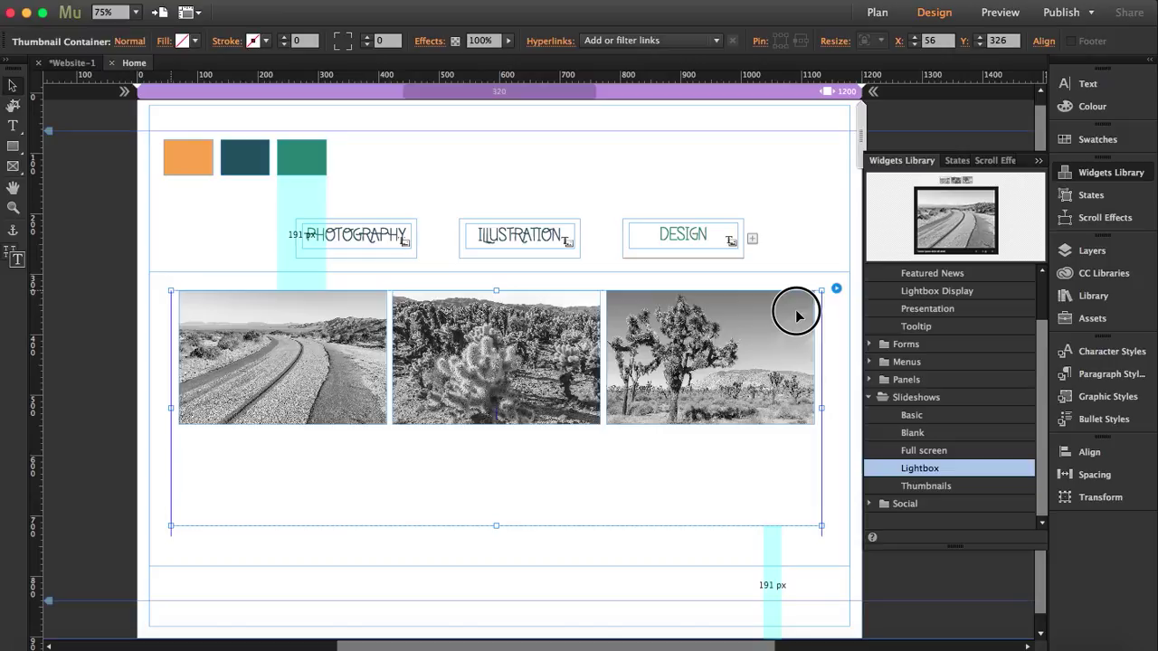
Extend the target area downward and lengthen the thumbnail container to nearly the target area's new lower edge.
left_click(495, 565)
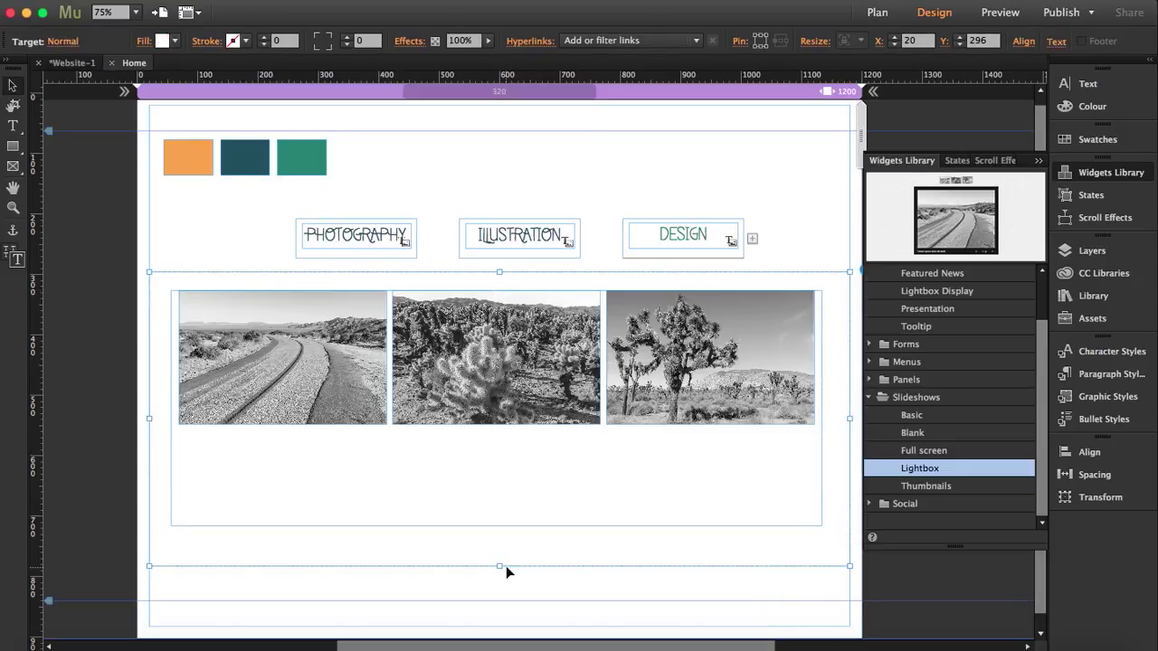
left_click_drag(500, 566, 307, 443)
left_click(307, 443)
left_click(498, 449)
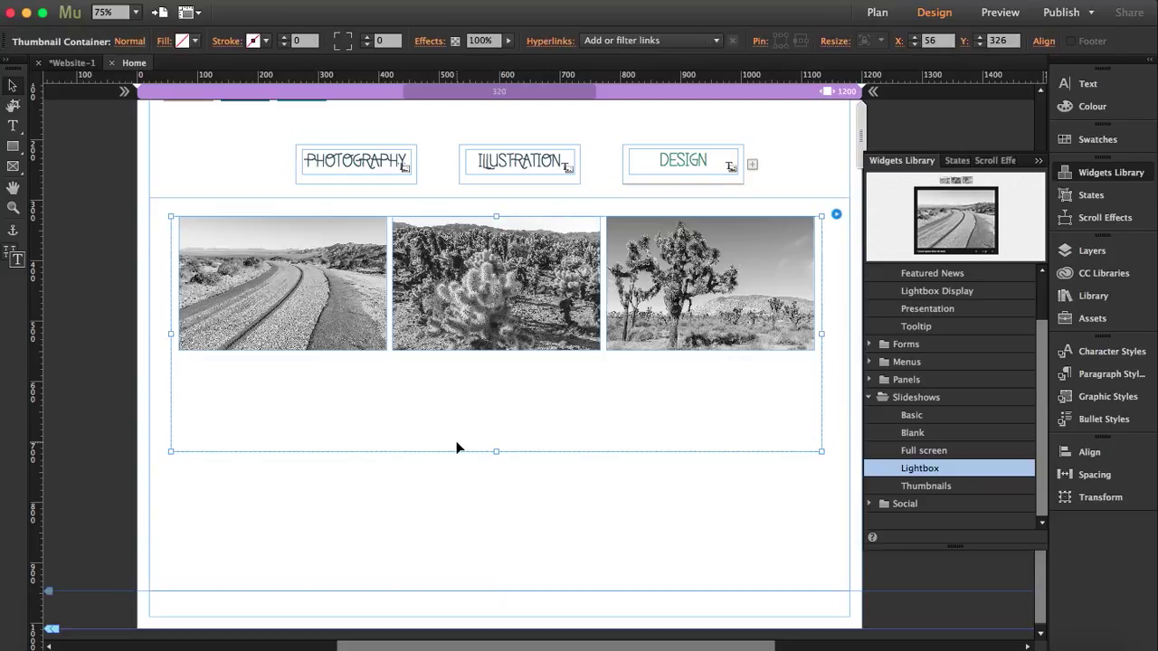
left_click_drag(497, 453, 497, 568)
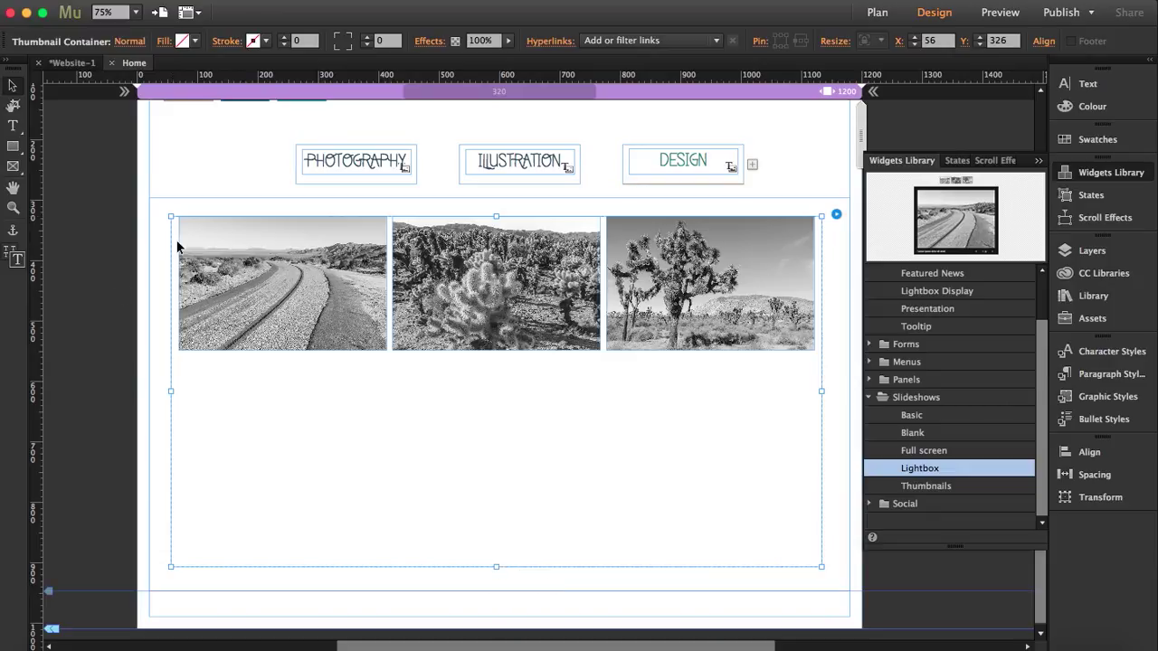
Add the first six JPG images from the VIDEO folder to the slideshow.
left_click(837, 216)
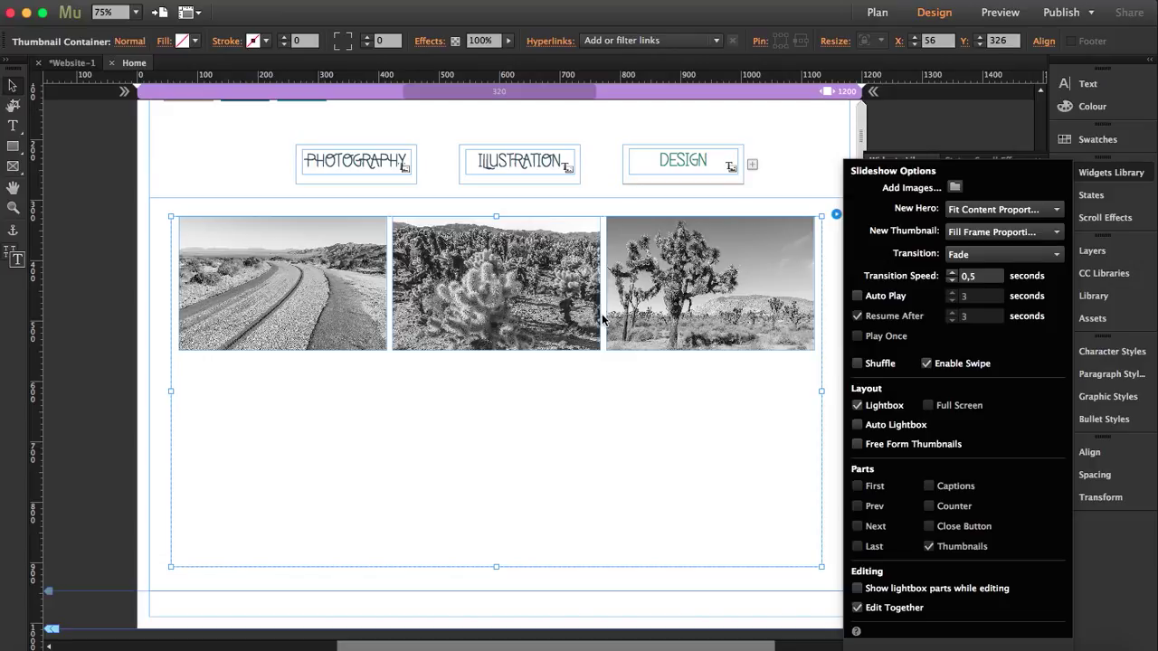
left_click(955, 188)
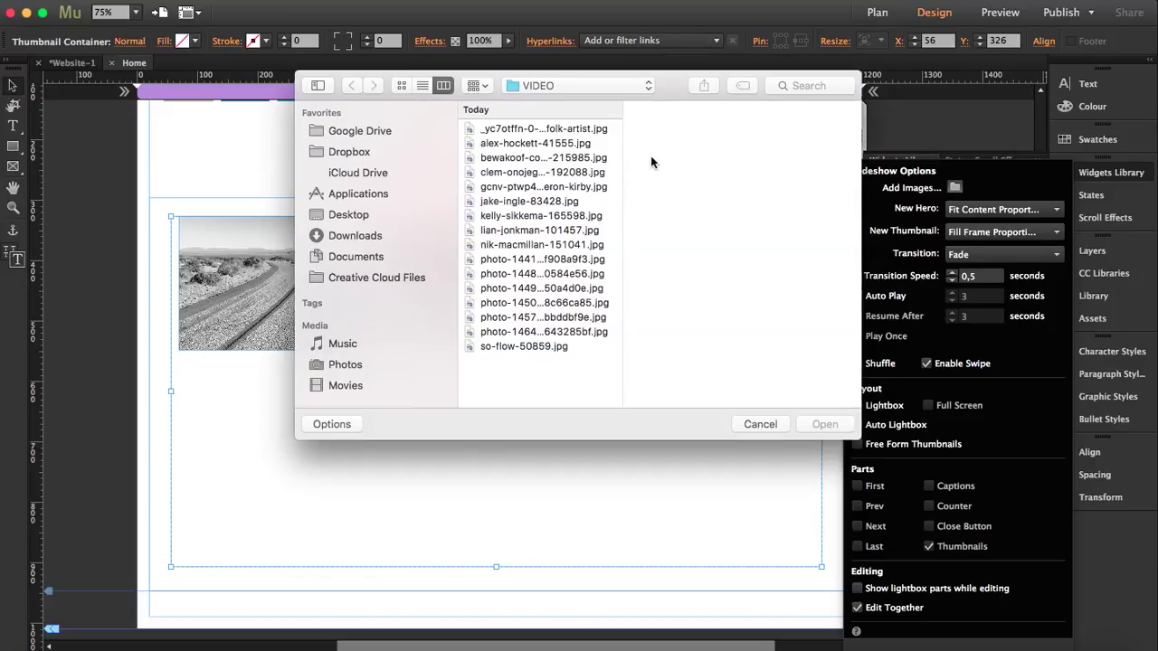
left_click(523, 128)
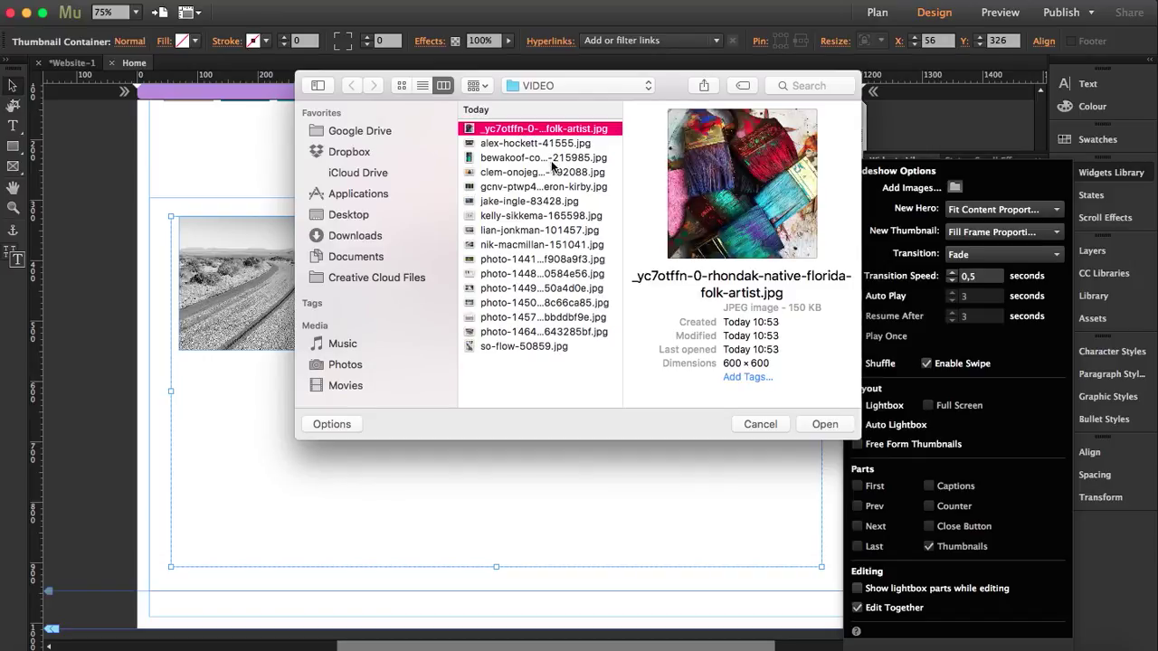
left_click(557, 201, "shift")
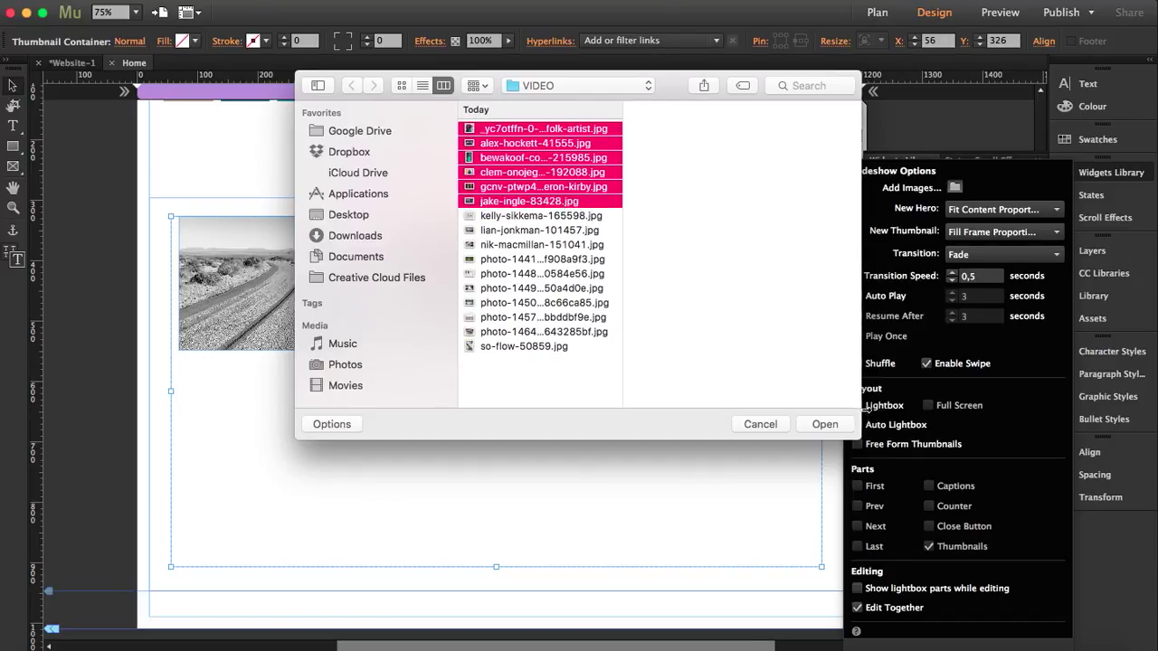
left_click(826, 424)
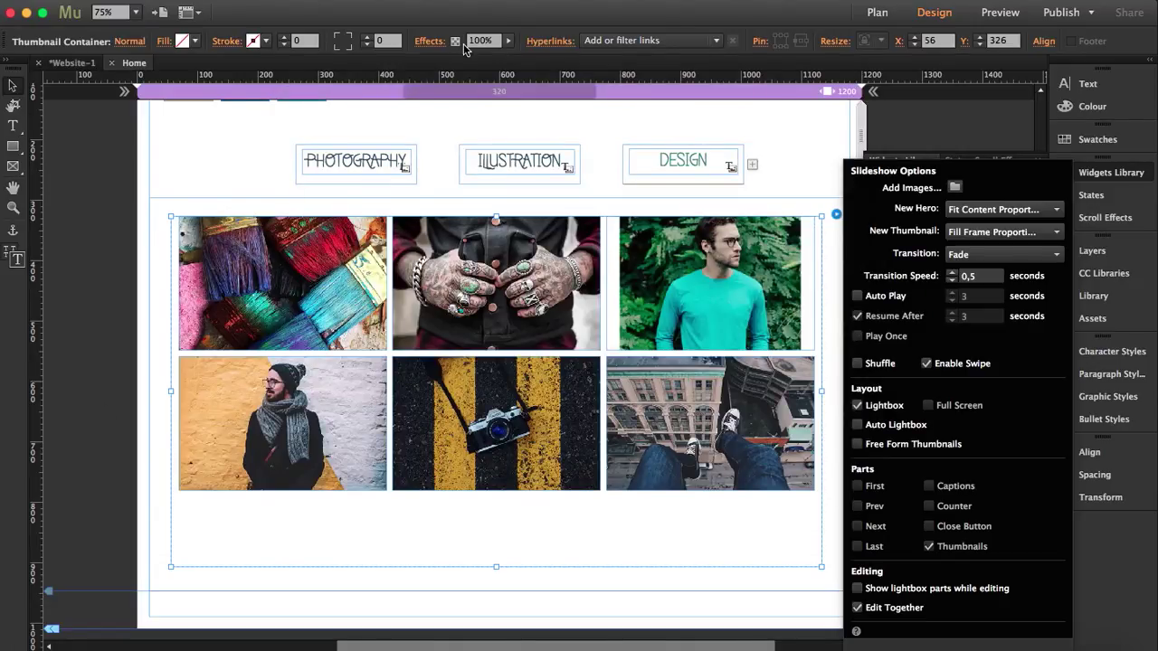
Place a horizontal guide at Y 326 along the top edge of the thumbnails.
left_click(936, 99)
left_click(896, 77)
left_click_drag(895, 77, 887, 216)
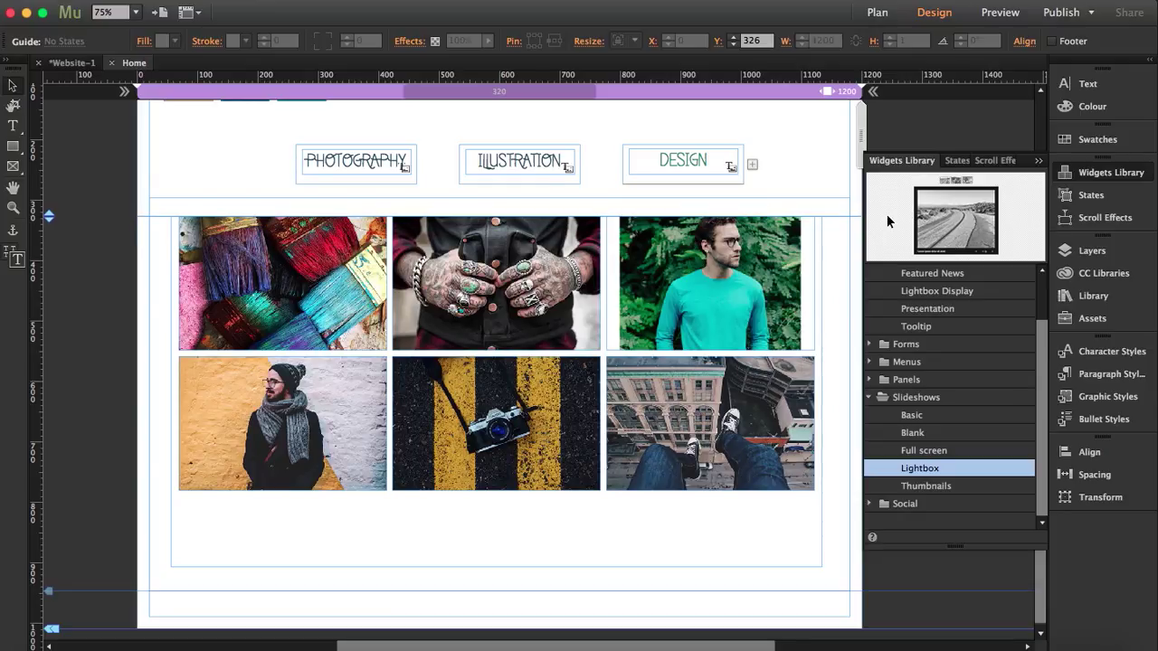
left_click(105, 310)
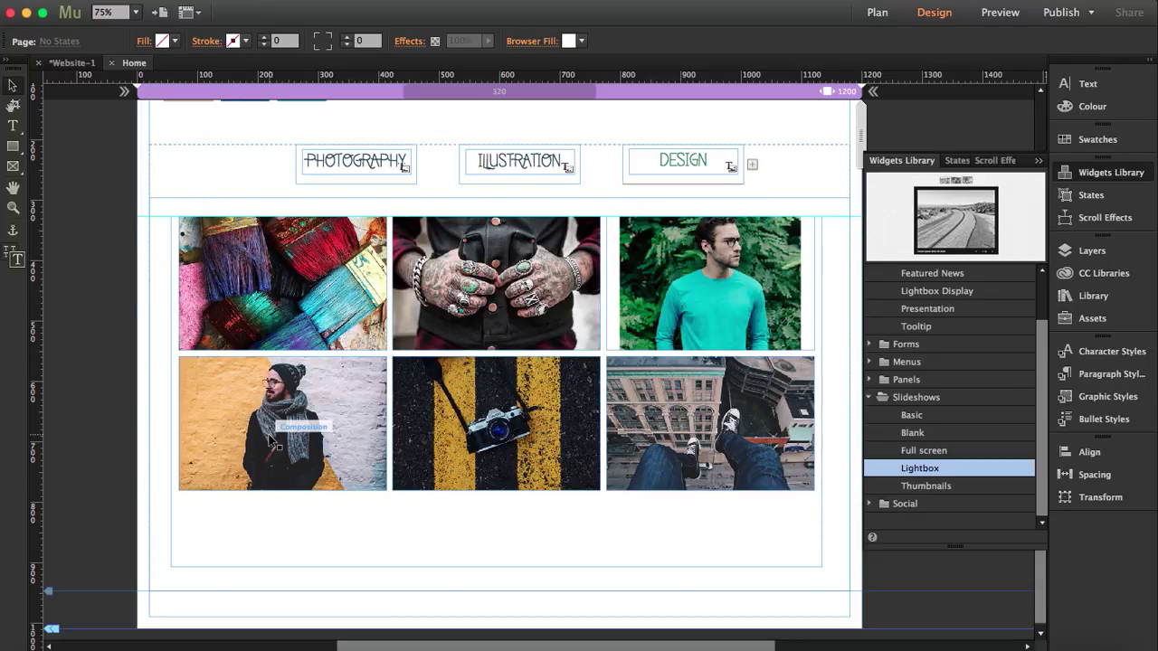
Preview the page in the browser and test switching between the PHOTOGRAPHY and ILLUSTRATION triggers.
left_click(1039, 160)
key("super+shift+e")
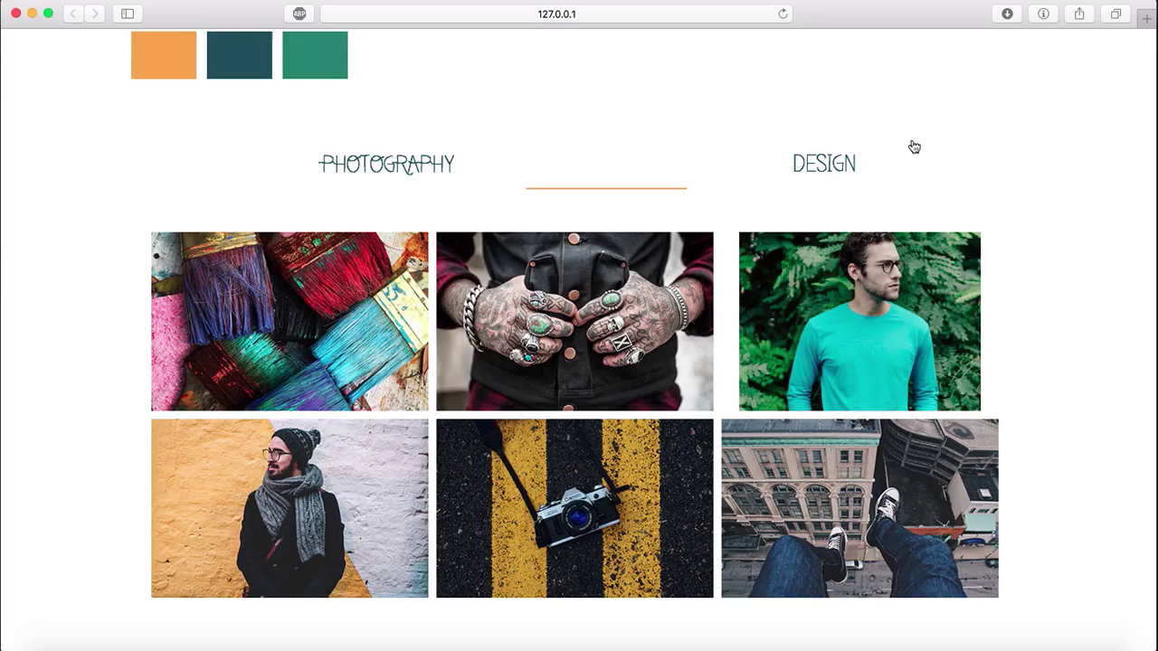
left_click(575, 159)
left_click(407, 163)
left_click(627, 156)
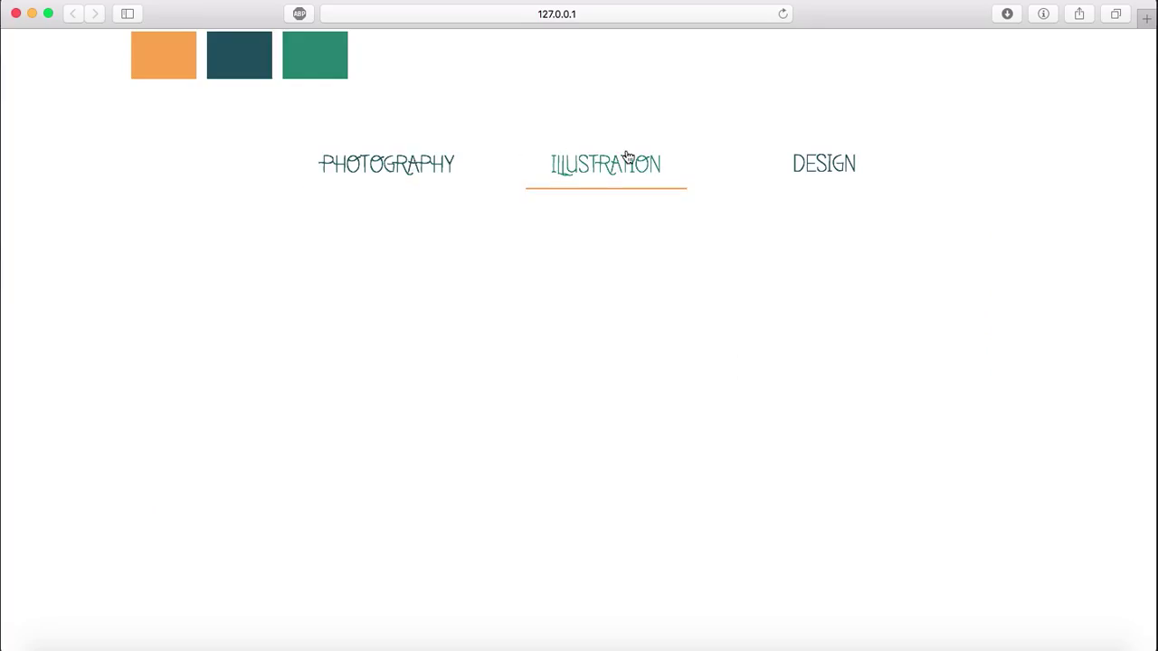
Test the DESIGN trigger in the browser preview by opening and closing its first image in the lightbox, then return to Adobe Muse.
left_click(830, 162)
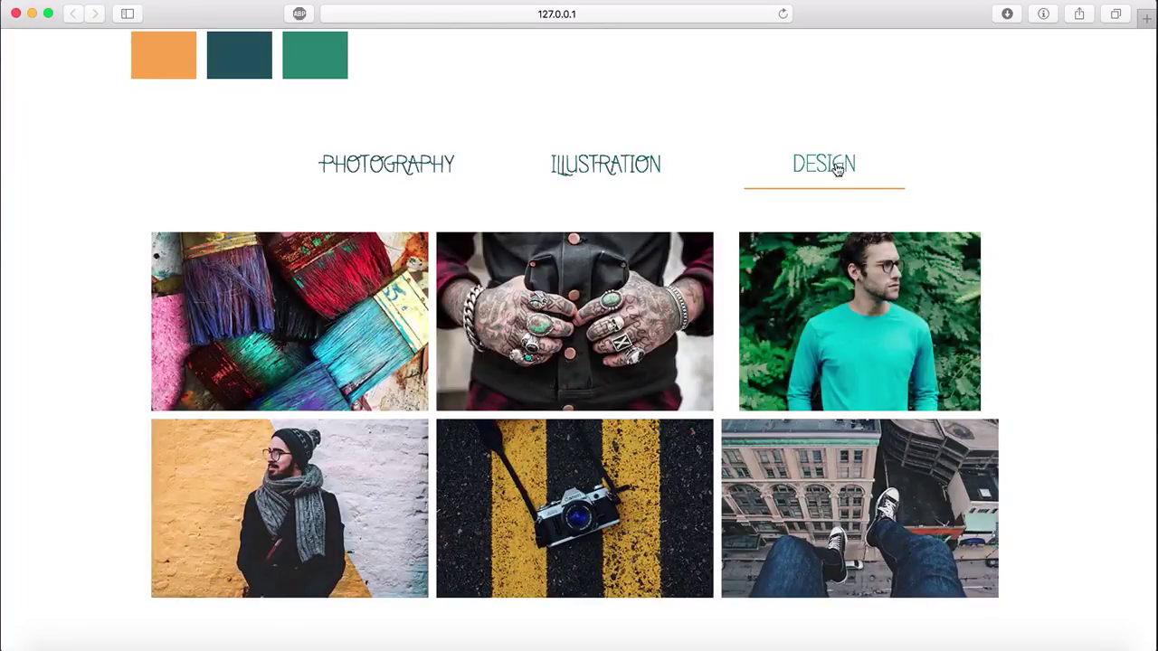
left_click(276, 329)
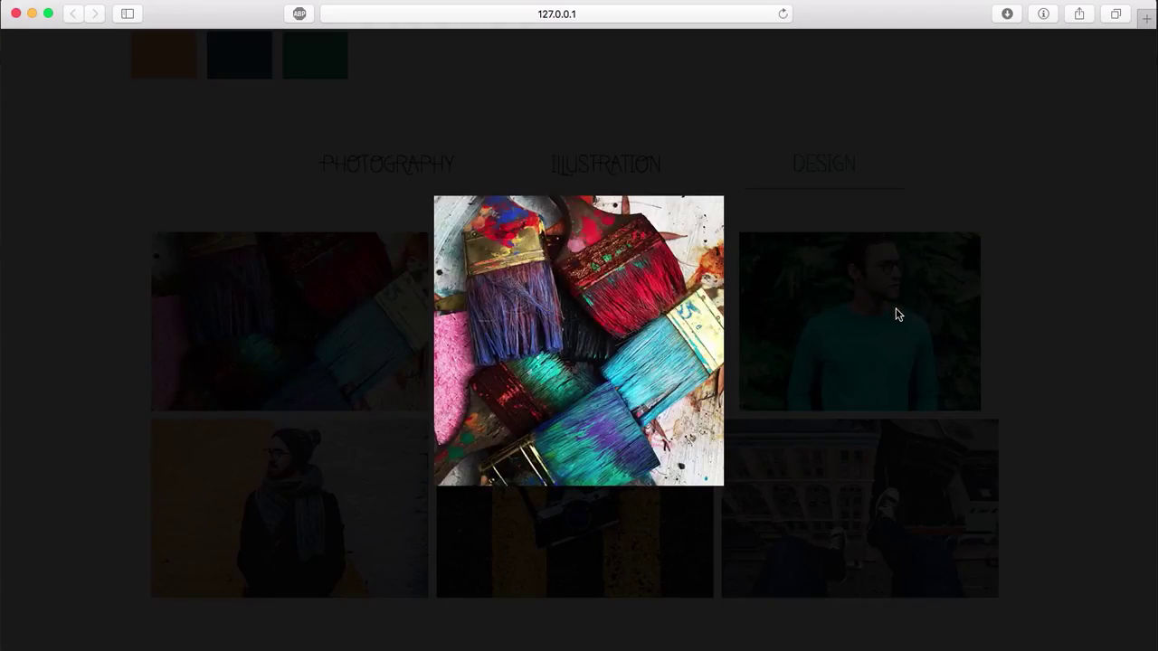
left_click(898, 314)
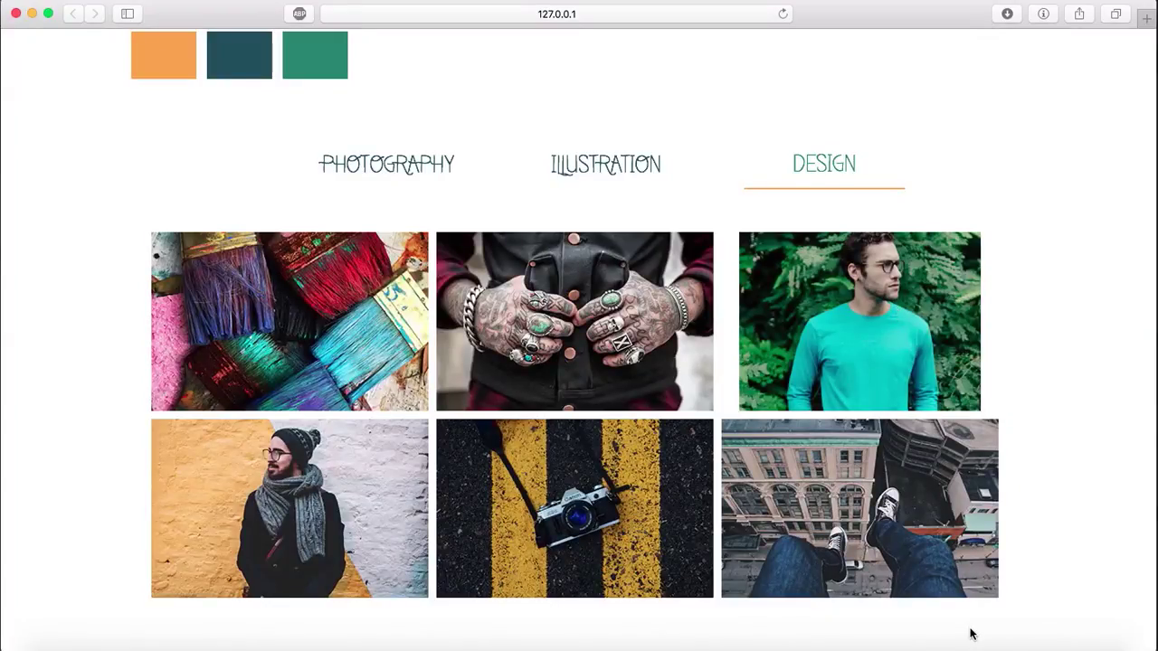
left_click(951, 644)
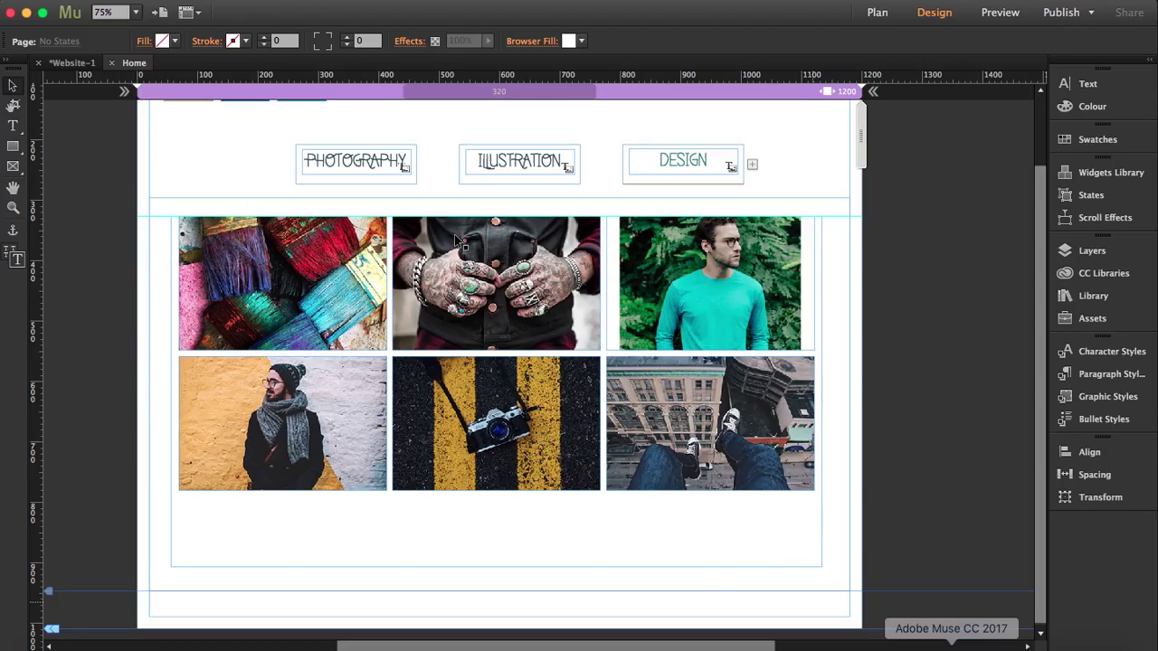
Review the slideshow options used for the slideshow in the DESIGN target area.
left_click(420, 361)
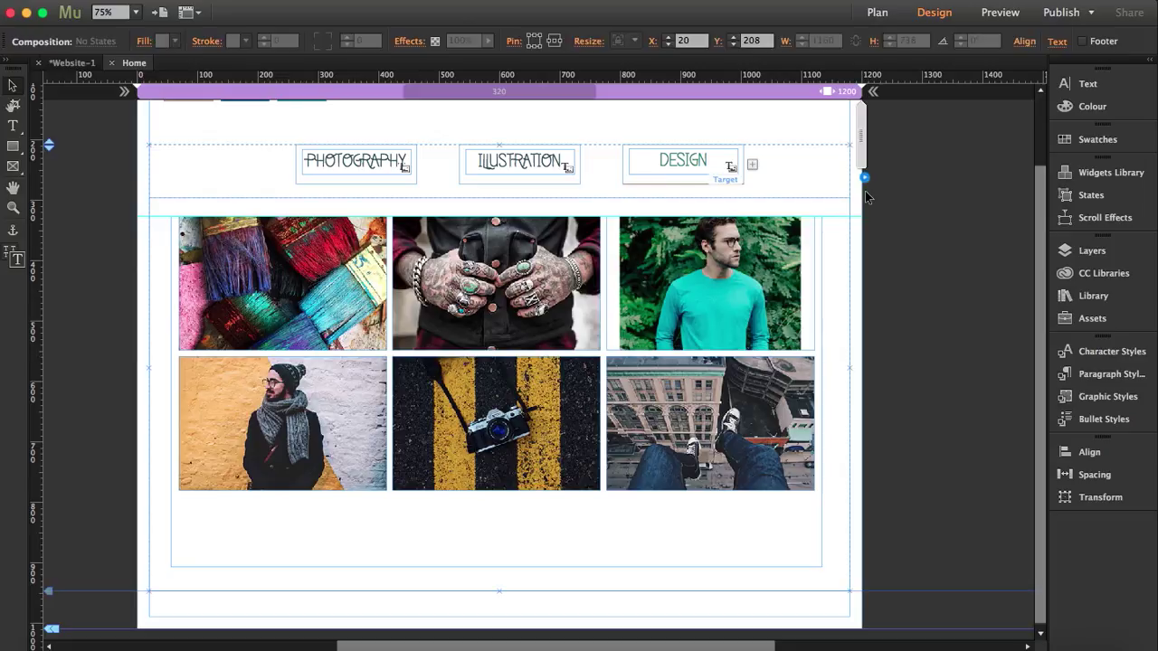
left_click(833, 219)
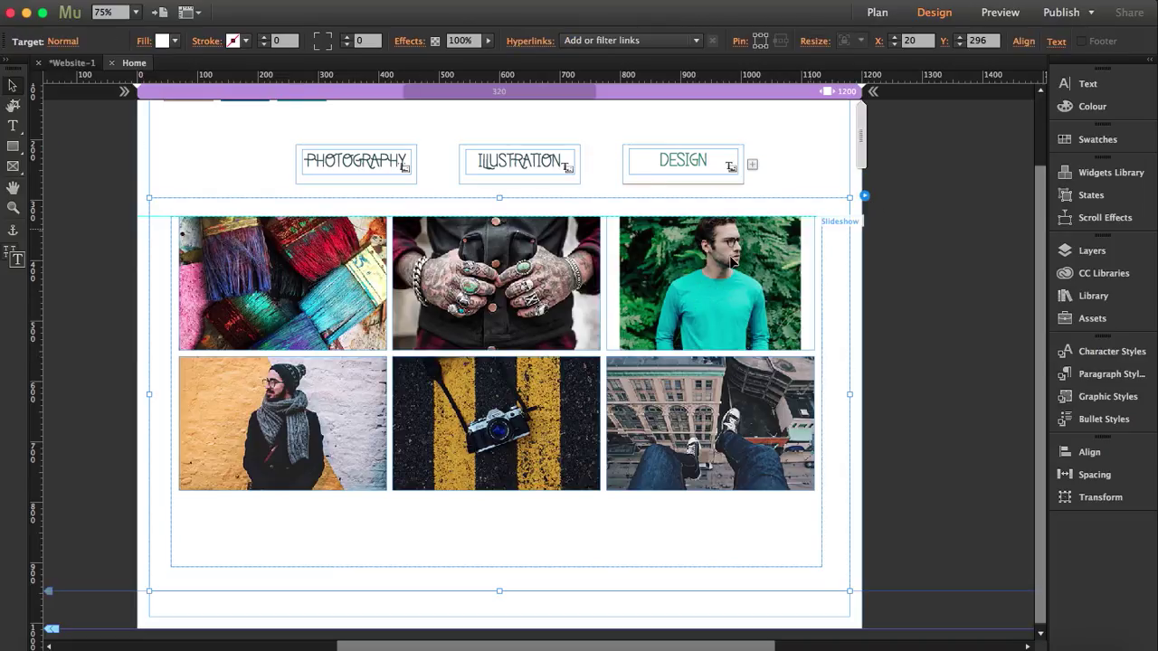
left_click(835, 218)
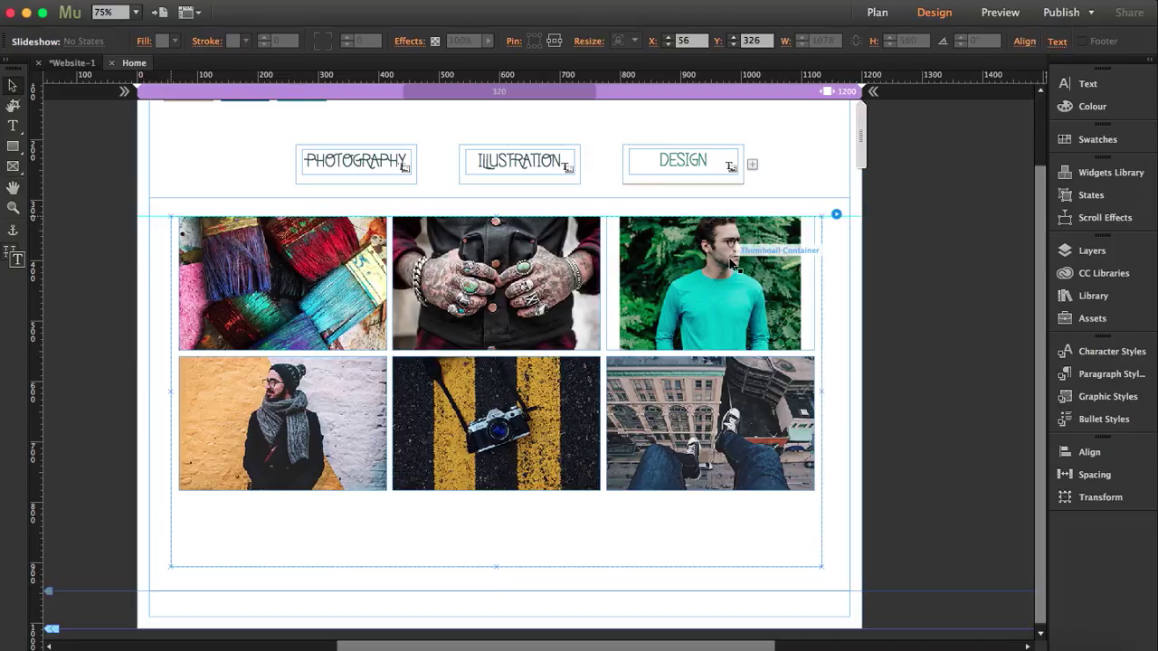
left_click(836, 217)
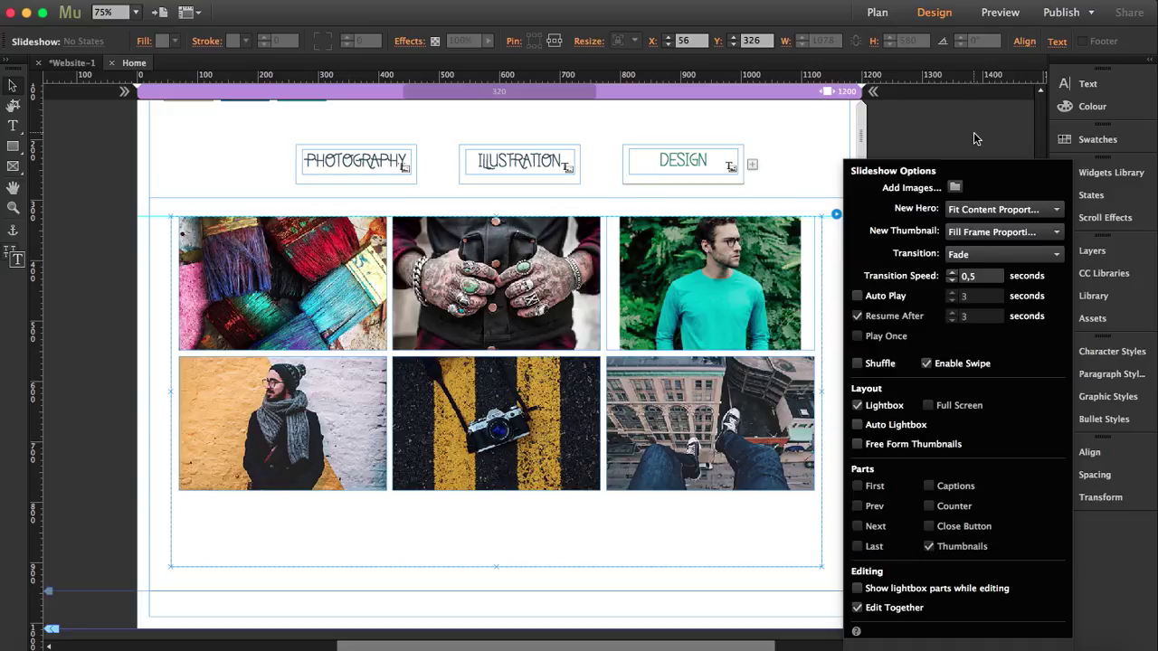
left_click(789, 101)
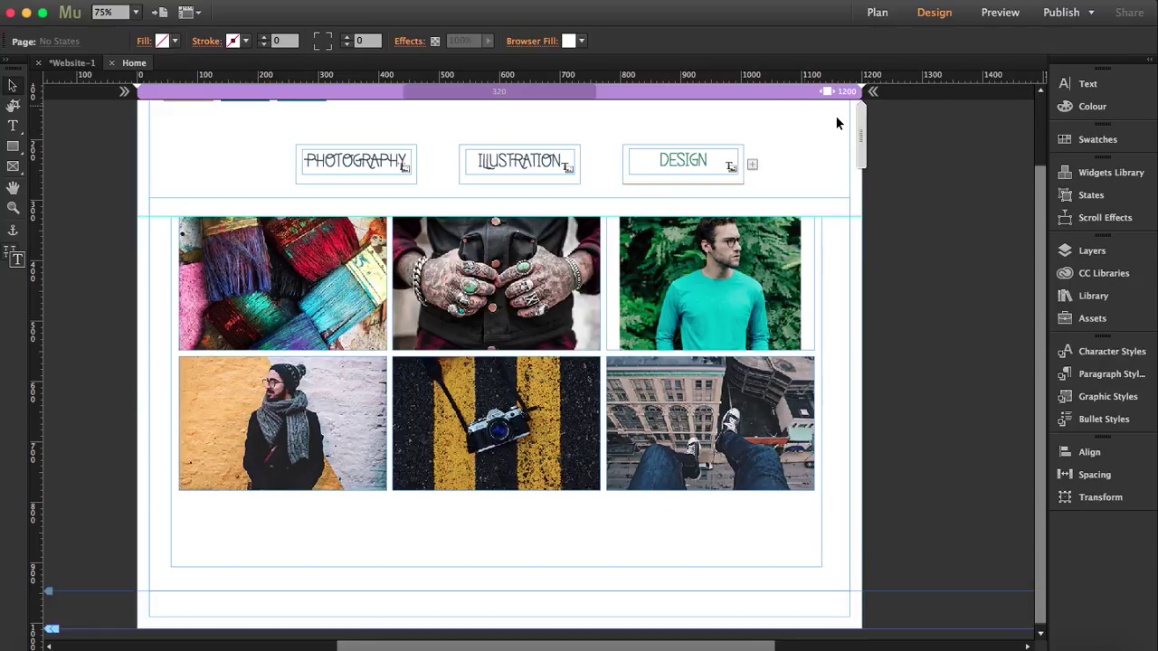
Place a Lightbox slideshow widget in the target area of the PHOTOGRAPHY trigger.
left_click(337, 156)
left_click(1086, 173)
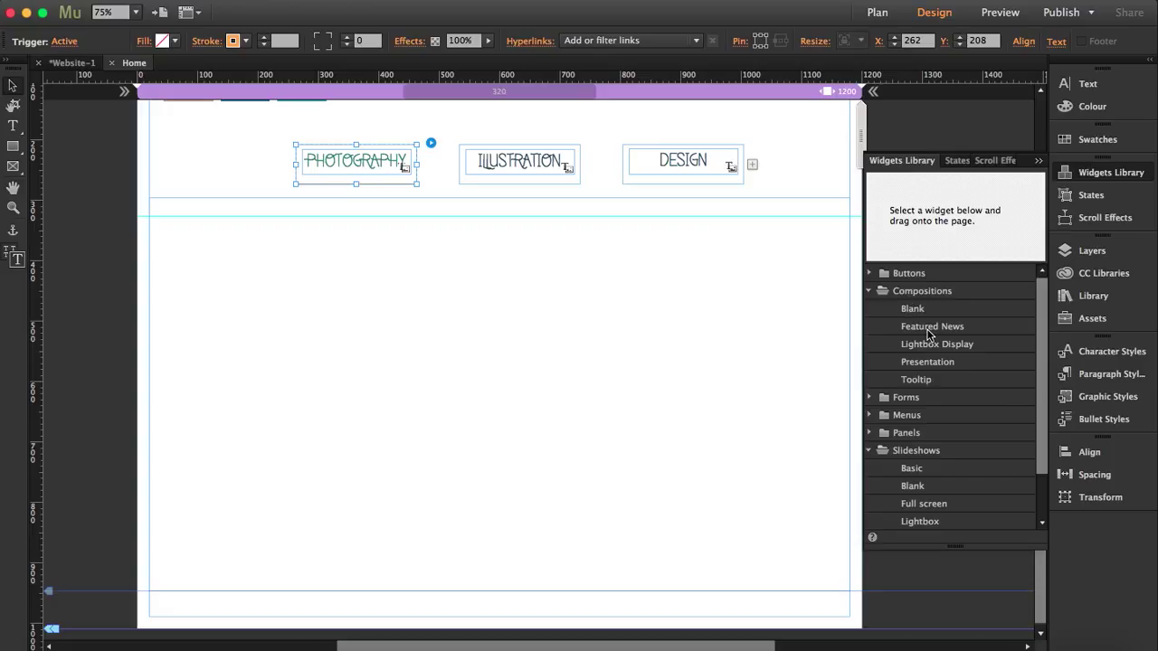
left_click(918, 522)
left_click_drag(907, 523, 244, 297)
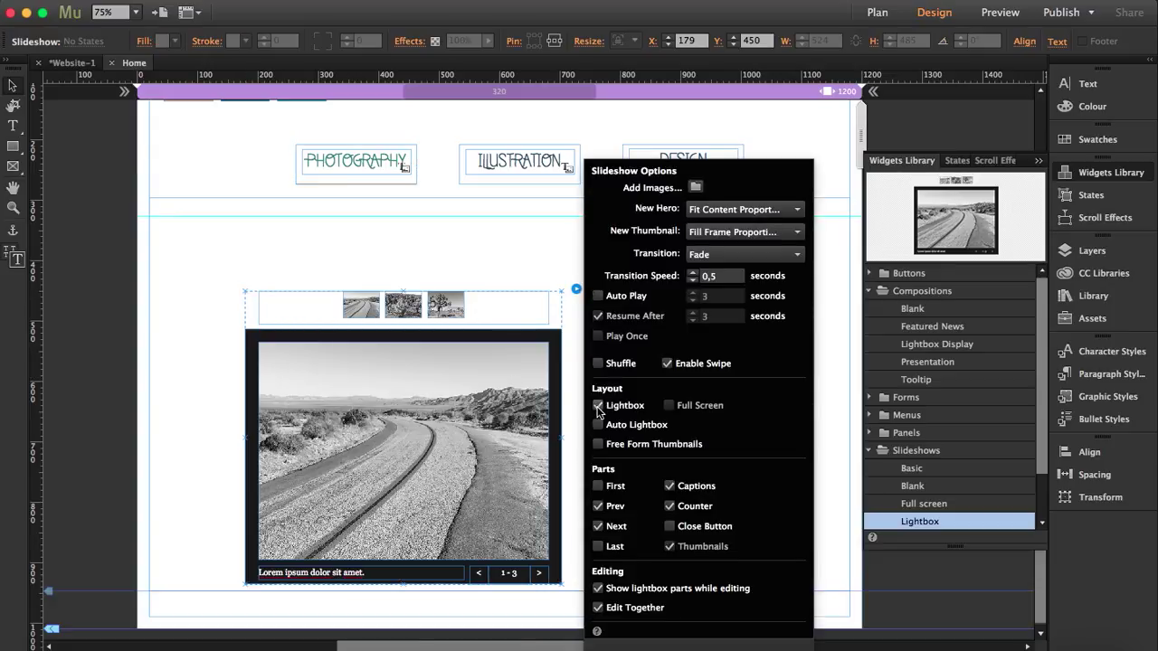
Remove the Prev, Next, Counter and Captions parts from the PHOTOGRAPHY slideshow and hide its lightbox parts while editing.
left_click(598, 506)
left_click(598, 527)
left_click(669, 507)
left_click(669, 486)
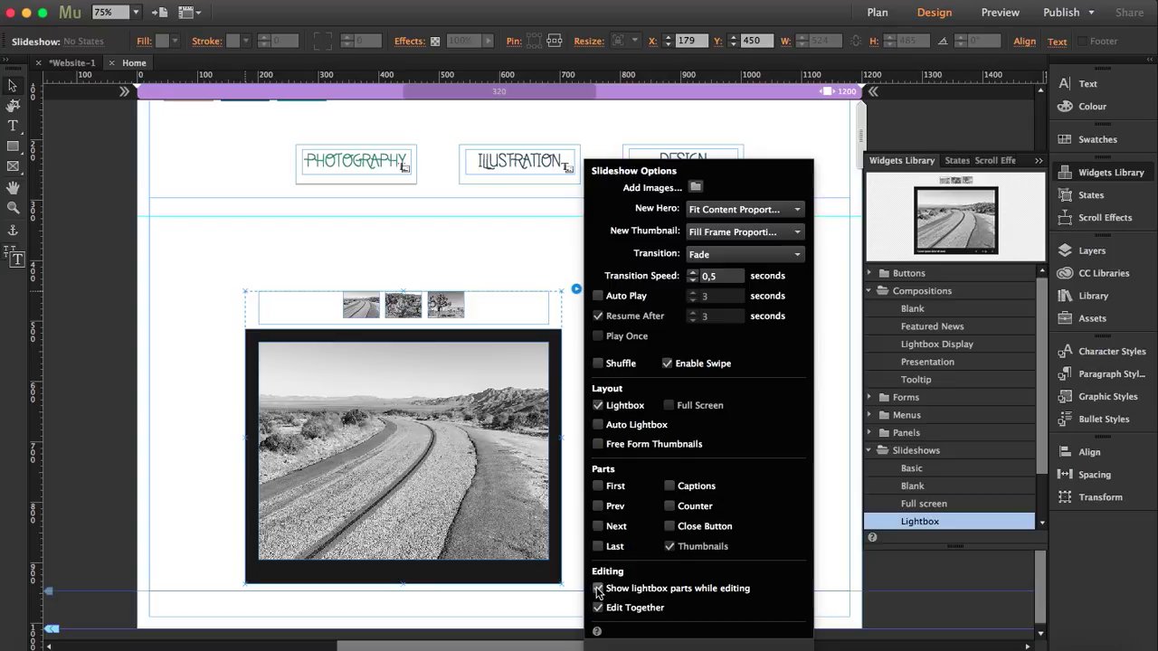
left_click(598, 589)
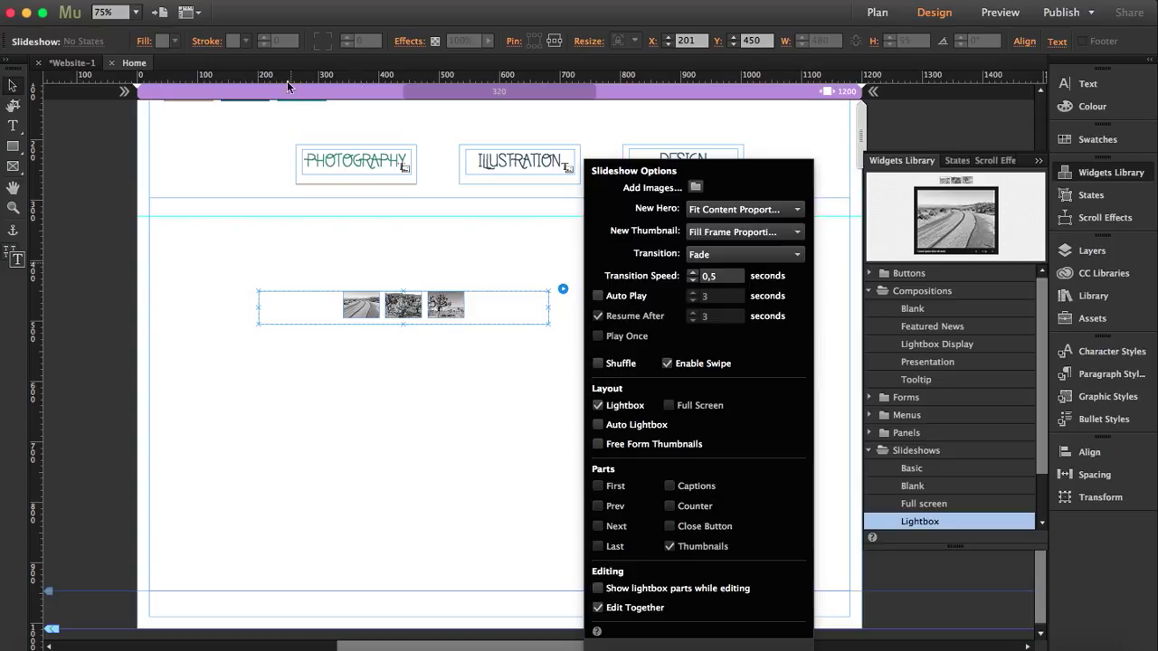
left_click(295, 257)
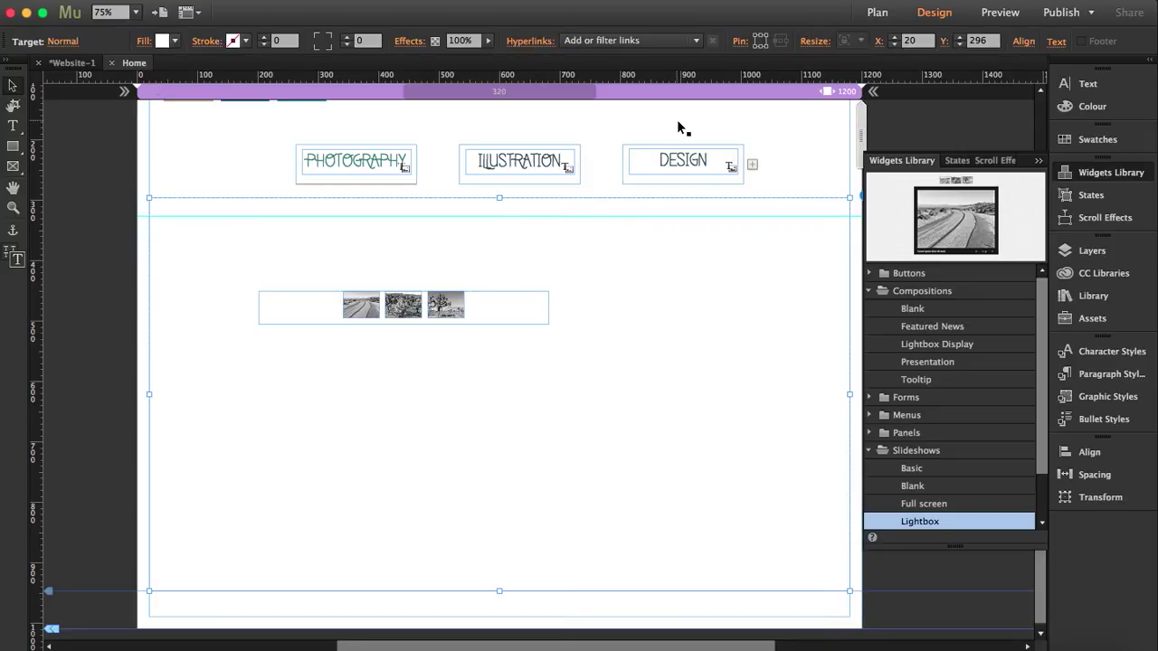
Place two vertical guides along the side edges of the slideshow in the DESIGN target area.
left_click(697, 163)
left_click_drag(40, 225, 172, 230)
left_click_drag(43, 263, 820, 251)
Align the PHOTOGRAPHY thumbnail container to the guides at X 57, Y 326 and enlarge it to the far vertical guide, ending just above the target's lower edge.
left_click(356, 163)
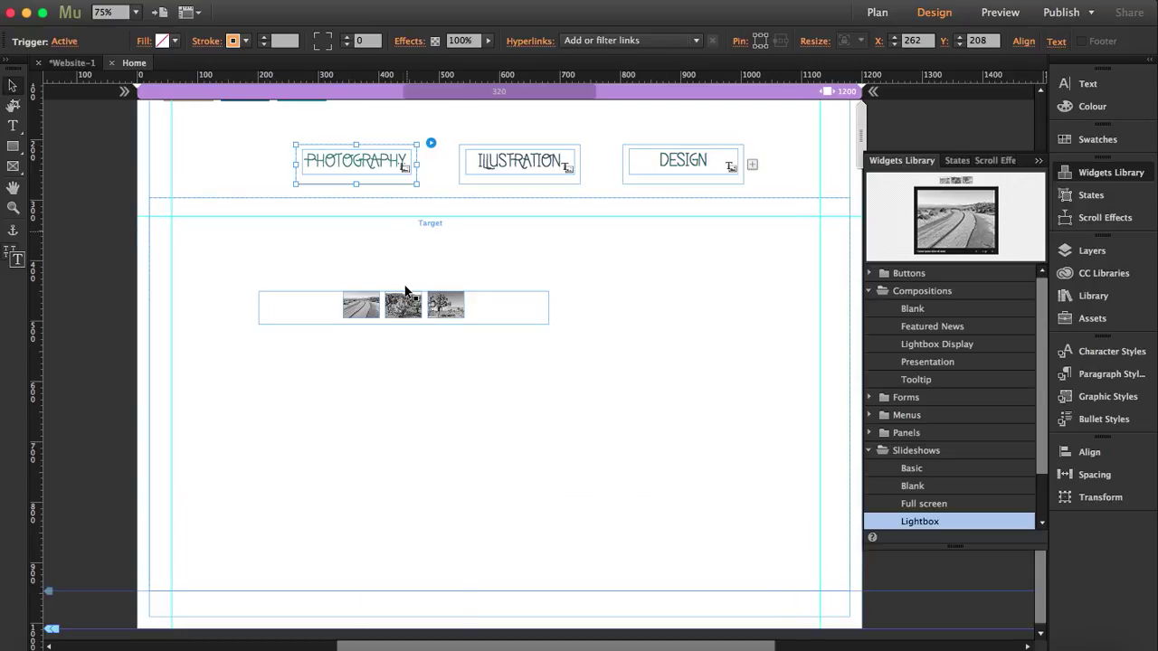
left_click(457, 308)
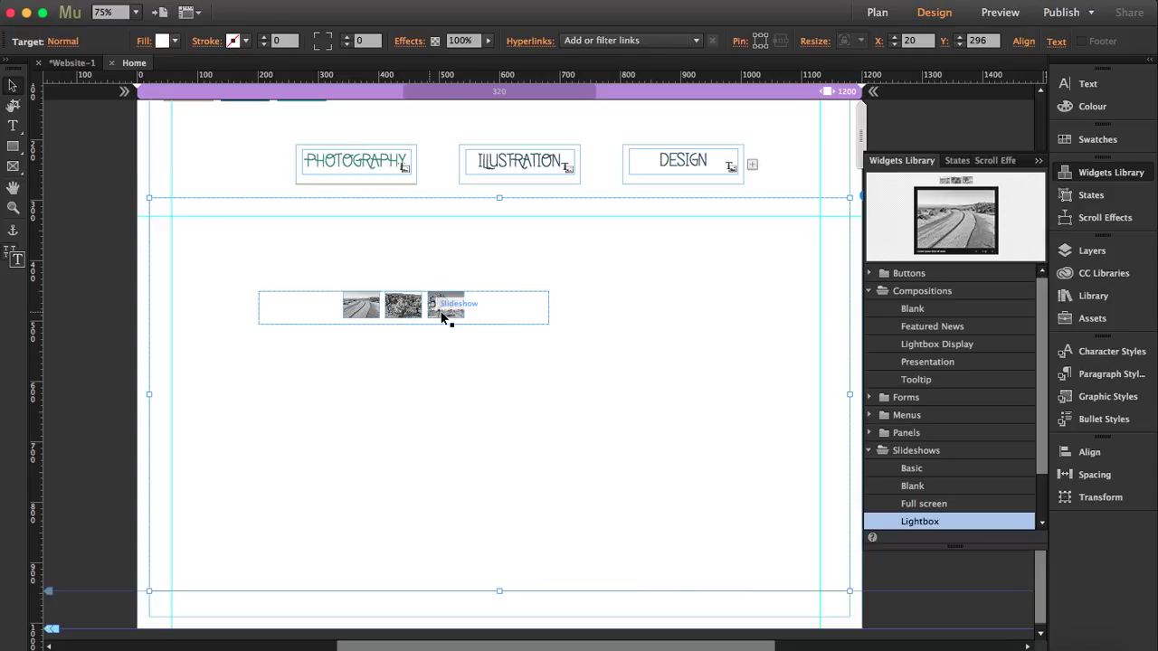
left_click(443, 317)
left_click_drag(444, 308, 362, 233)
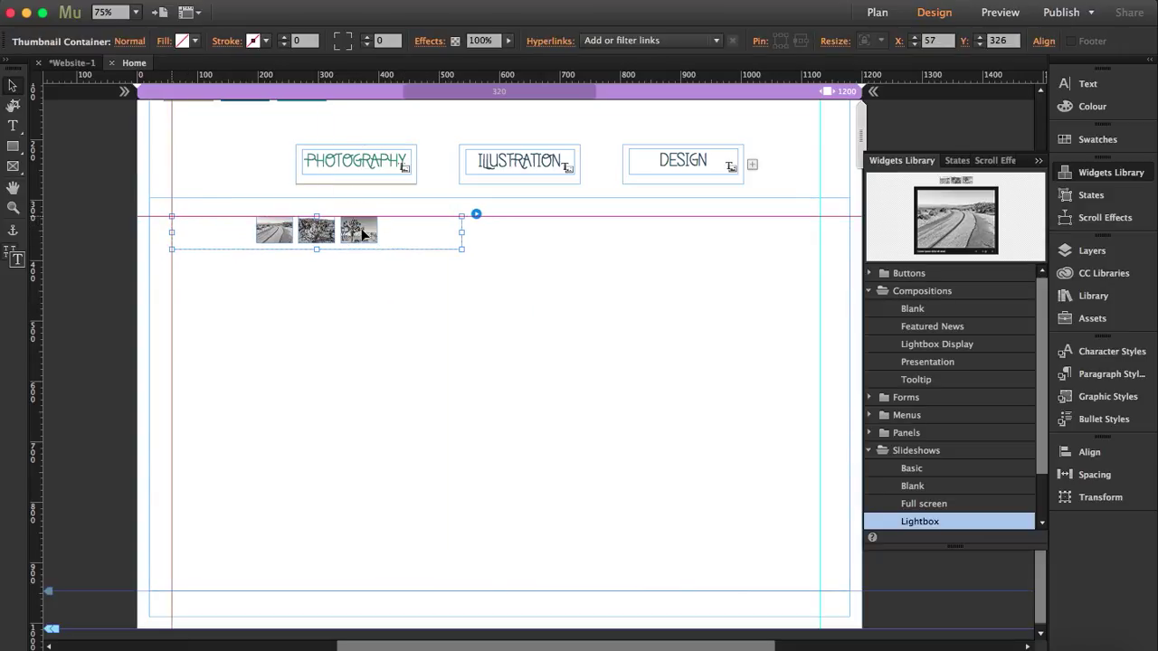
left_click_drag(461, 251, 819, 554)
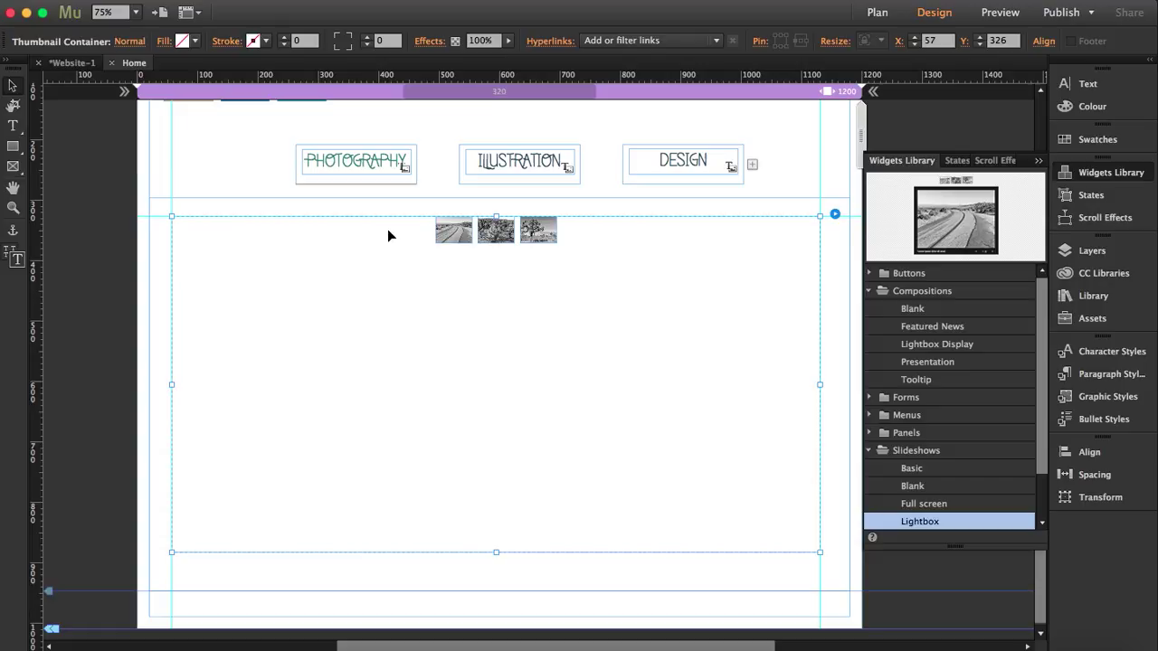
Set the PHOTOGRAPHY slideshow's thumbnails to 344 wide and 222 high.
left_click(452, 242)
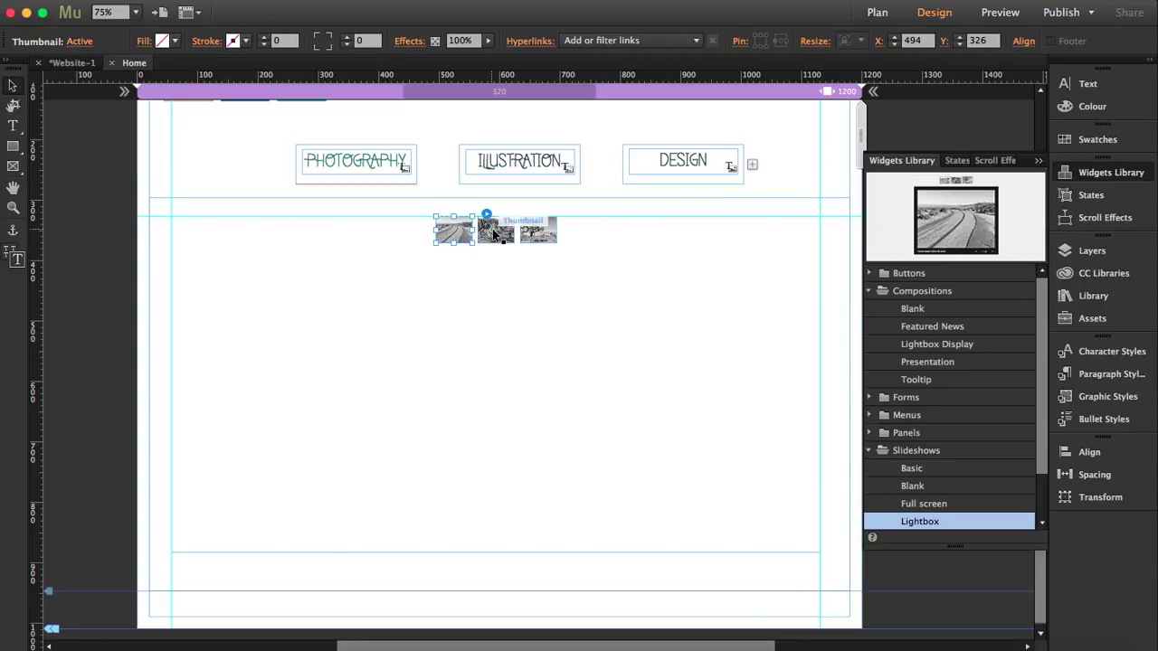
left_click(814, 42)
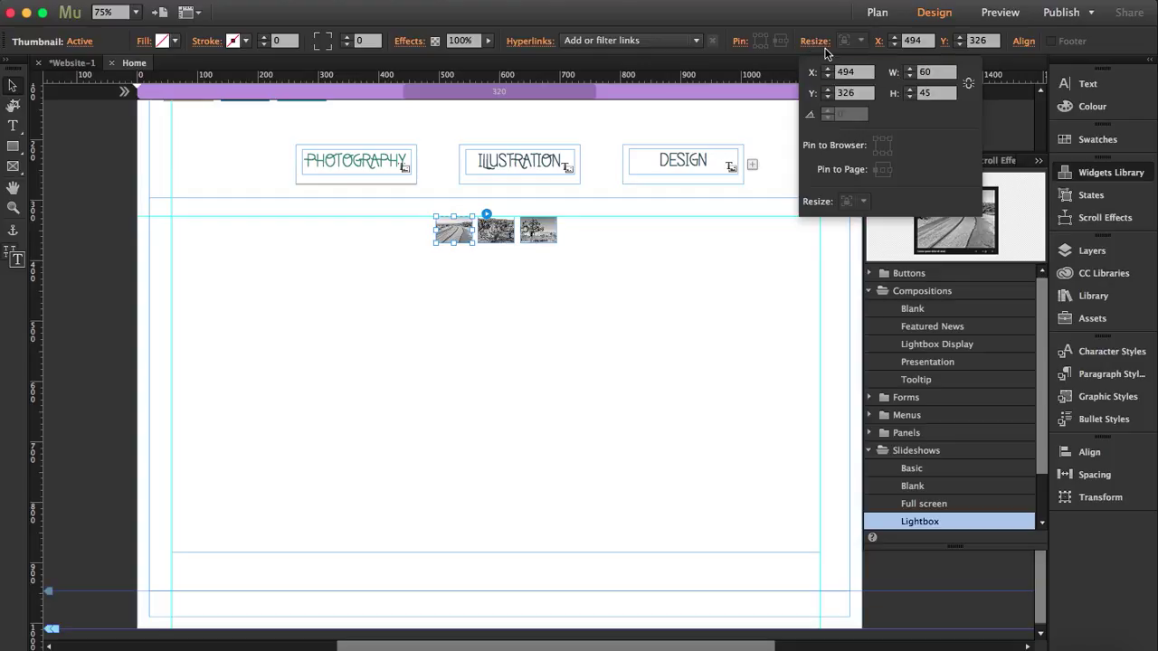
left_click(938, 74)
key("Tab")
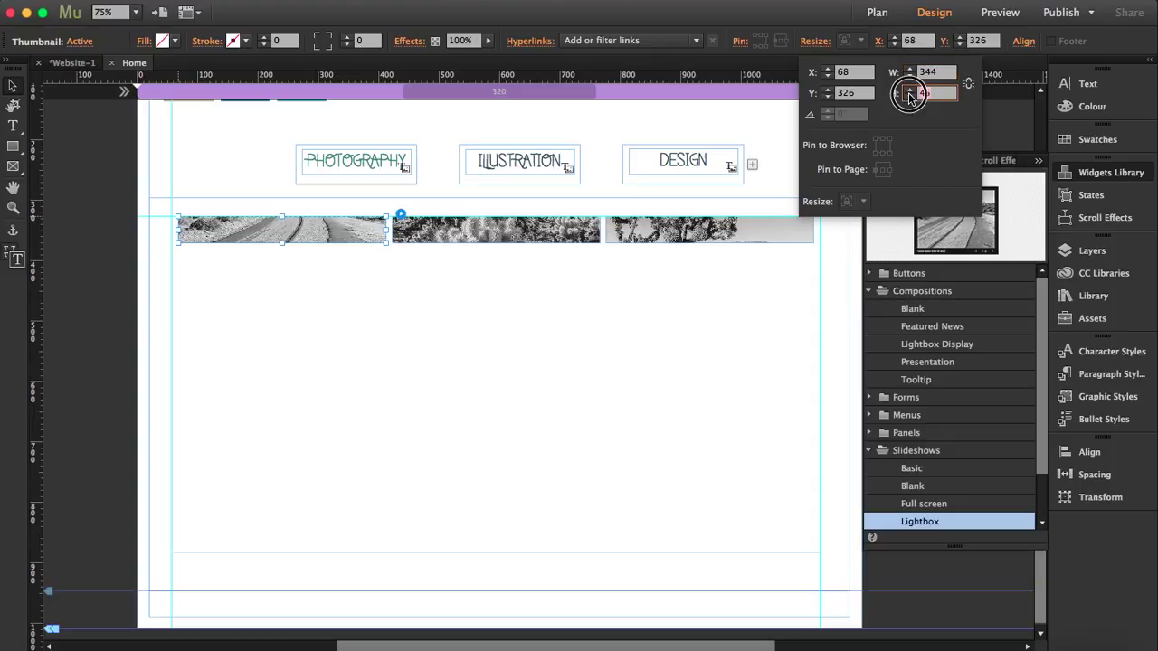
type("222")
key("Return")
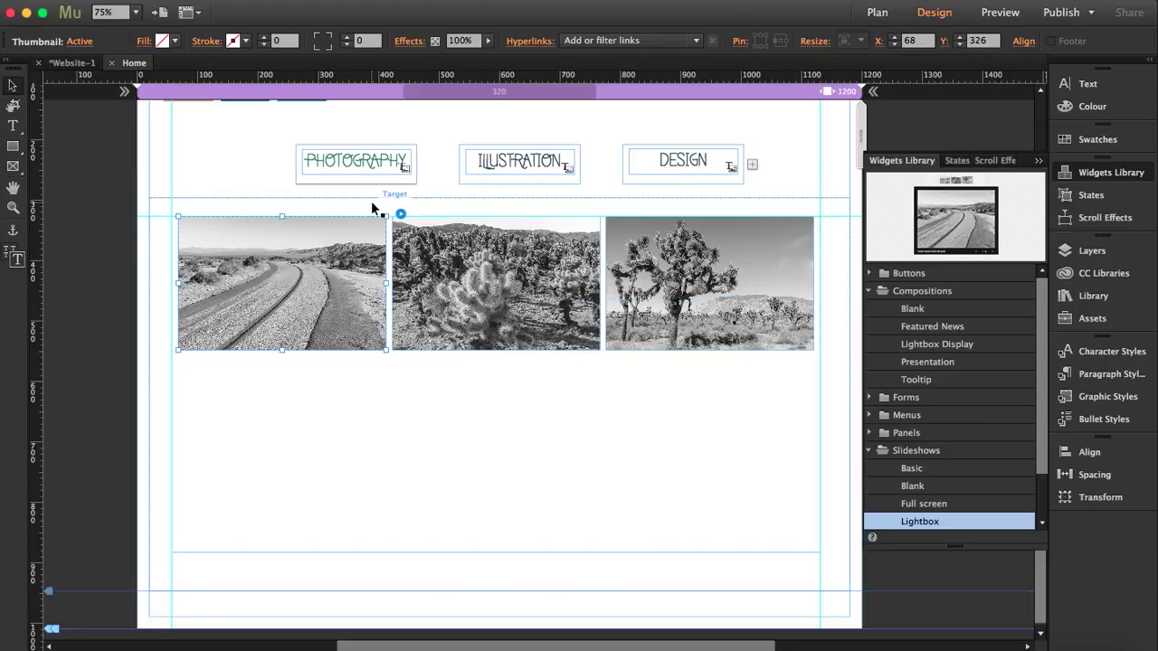
Add the third, seventh to ninth, twelfth and thirteenth JPG images from the VIDEO folder to the PHOTOGRAPHY slideshow.
left_click(401, 216)
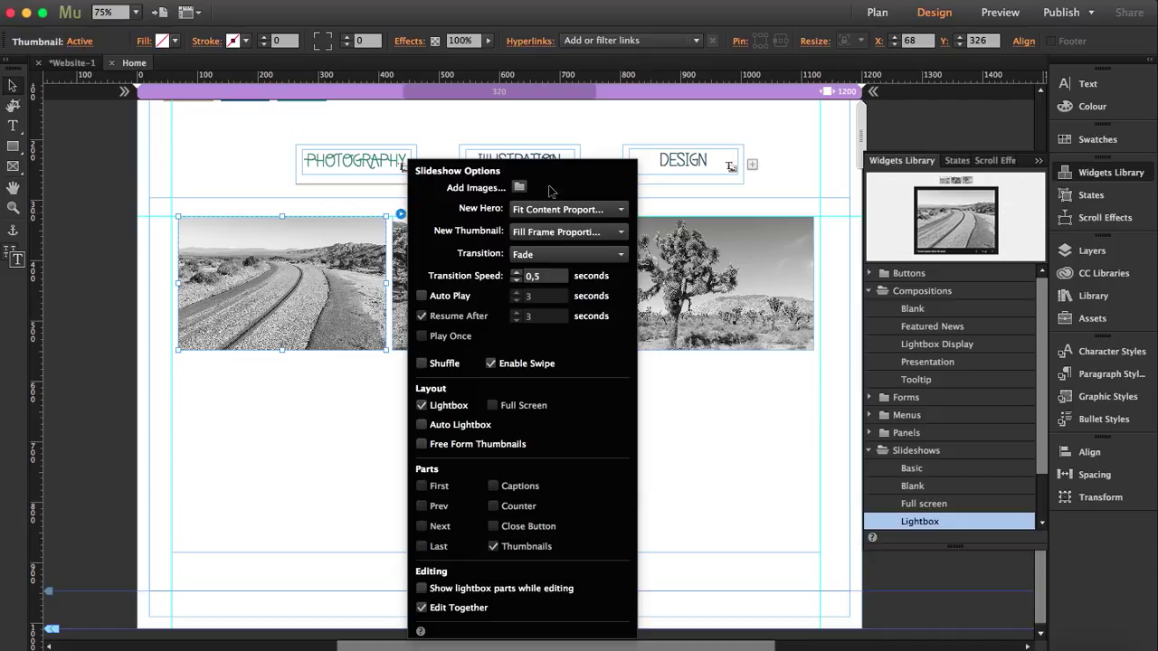
left_click(519, 186)
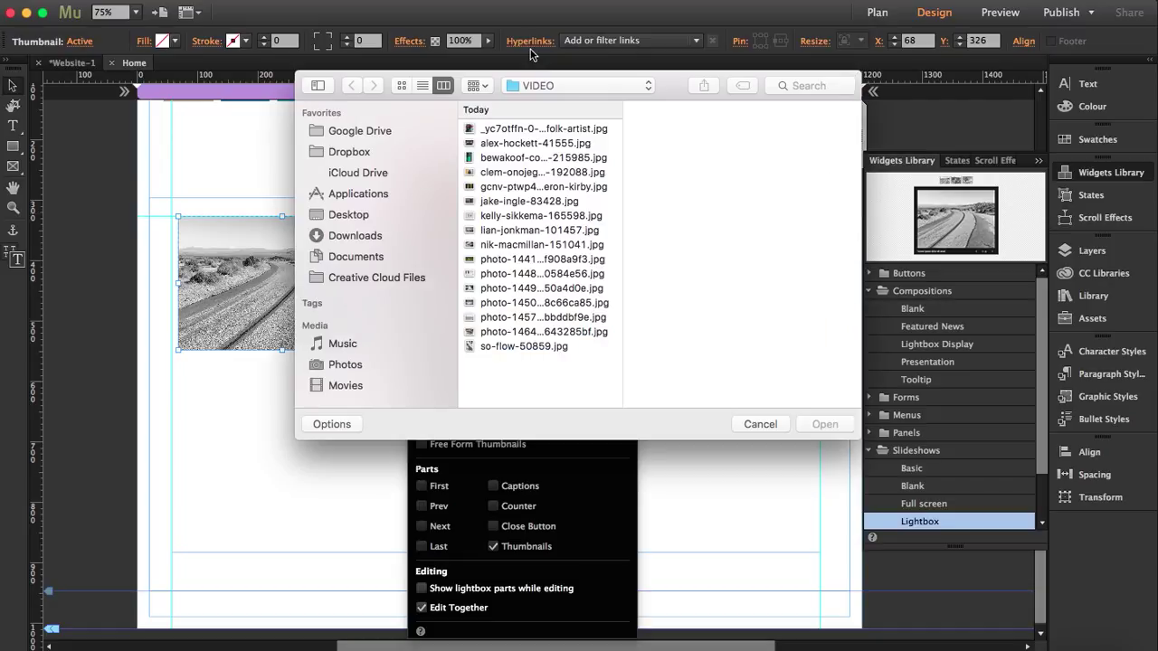
left_click(497, 217)
left_click(502, 231, "super")
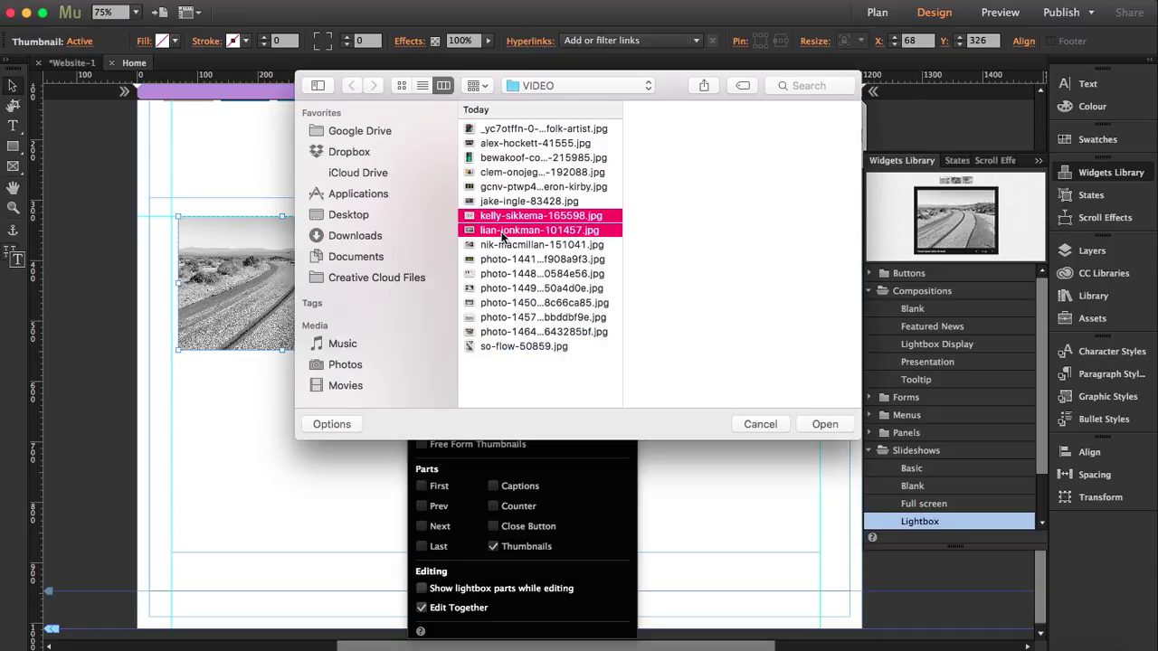
left_click(504, 247, "super")
left_click(503, 159, "super")
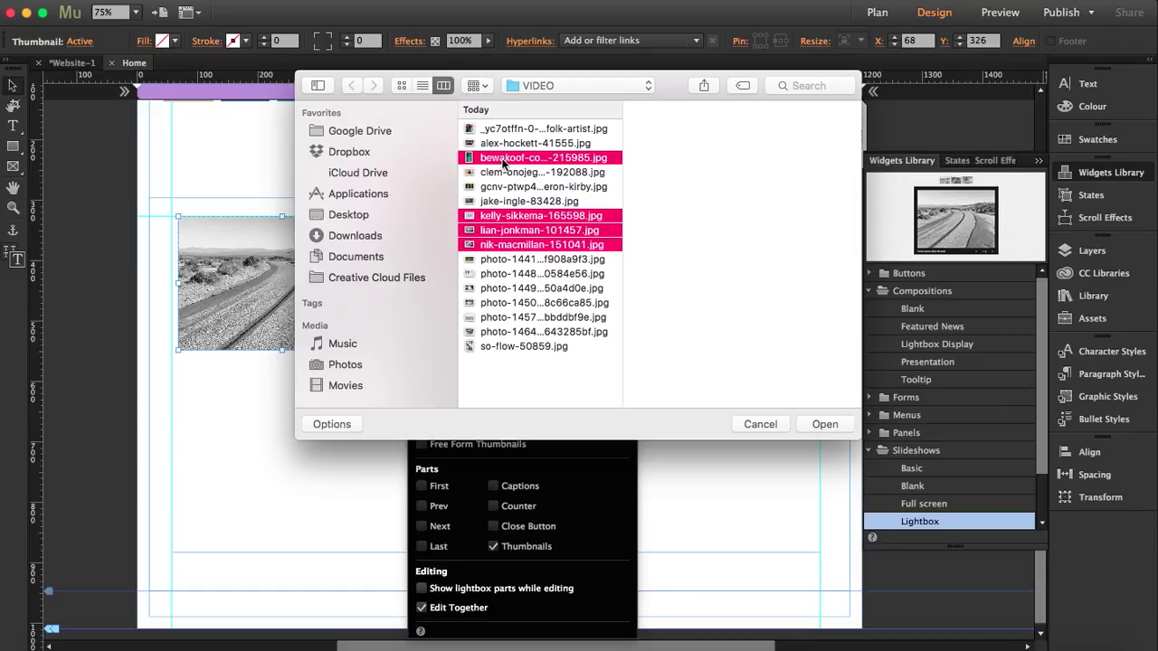
left_click(520, 288, "super")
left_click(520, 304, "super")
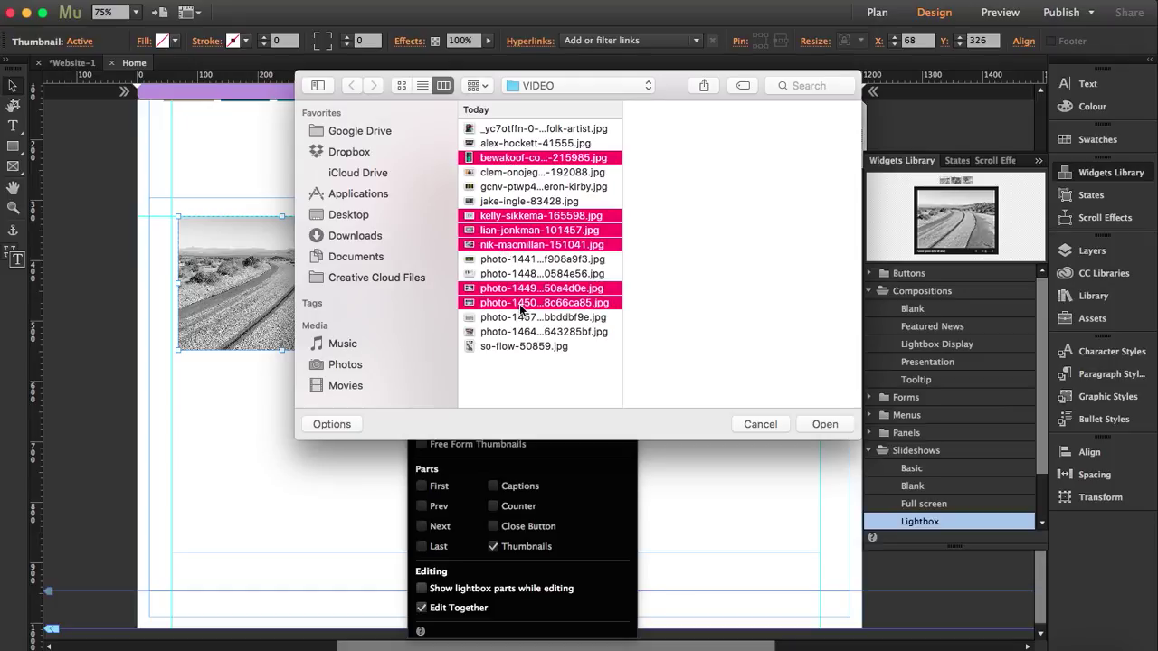
left_click(824, 424)
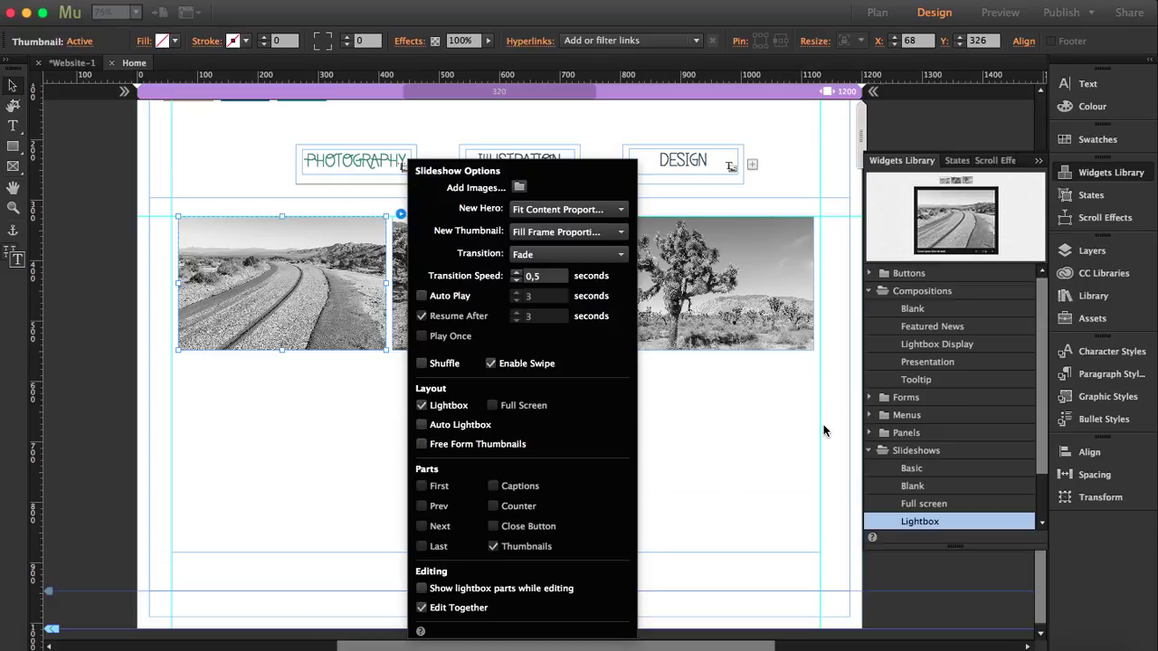
left_click(349, 163)
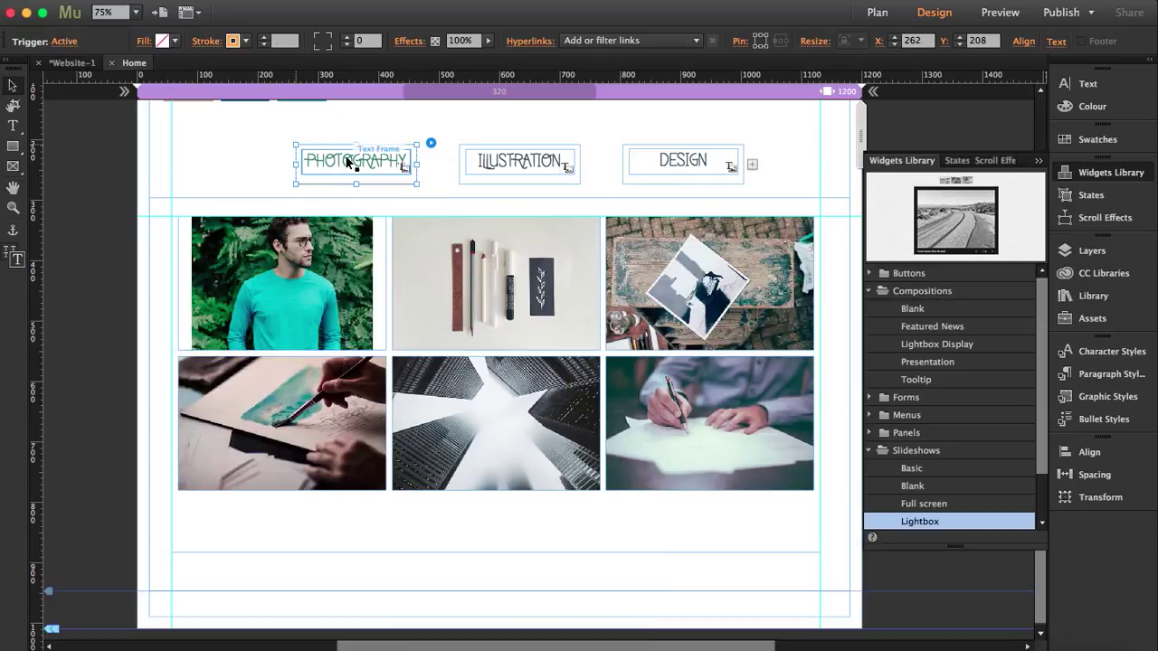
Place a Lightbox slideshow widget in the target area of the ILLUSTRATION trigger.
left_click(493, 169)
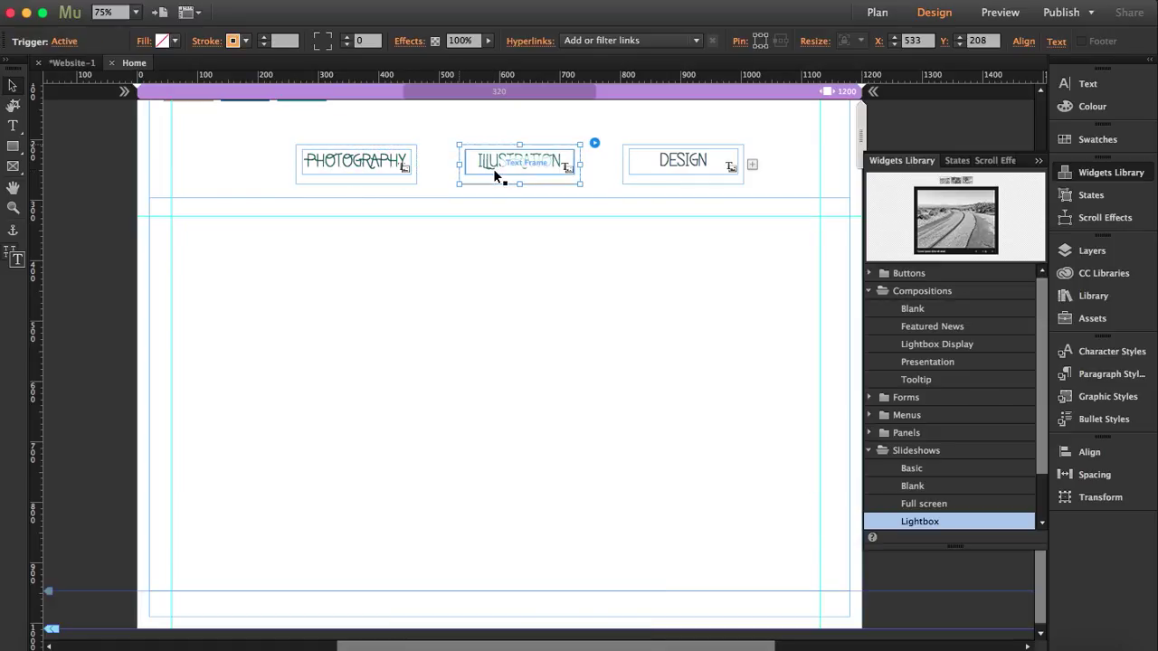
left_click(918, 523)
left_click_drag(918, 523, 220, 278)
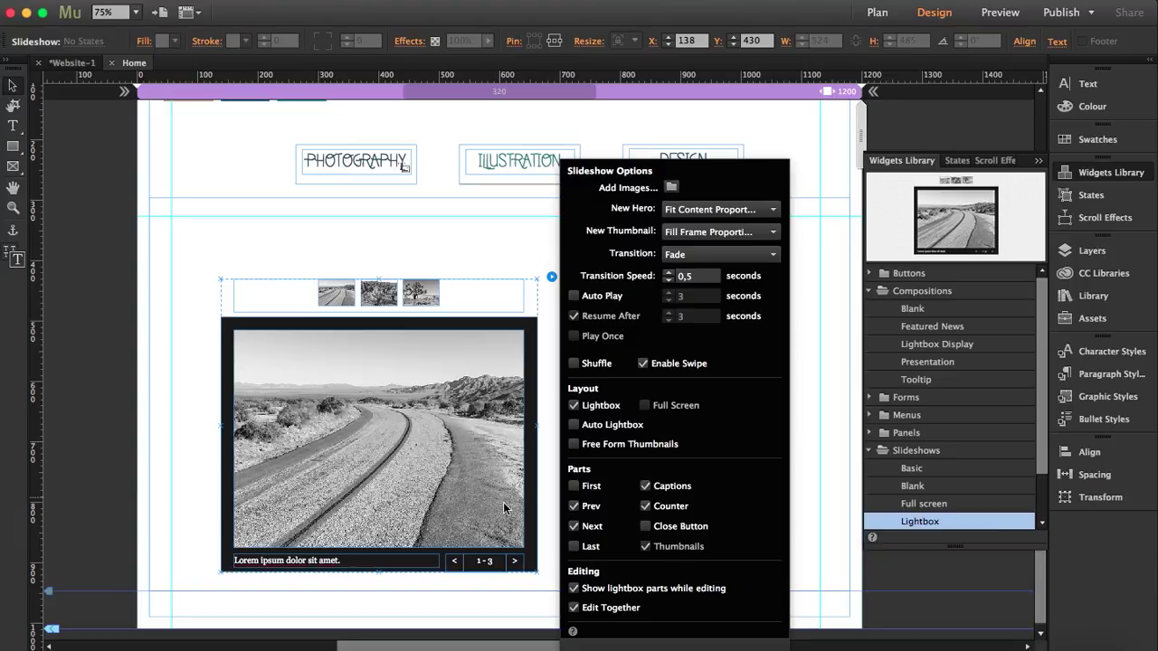
Remove the Prev, Next, Counter and Captions parts from the ILLUSTRATION slideshow and hide its lightbox parts while editing.
left_click(574, 506)
left_click(572, 526)
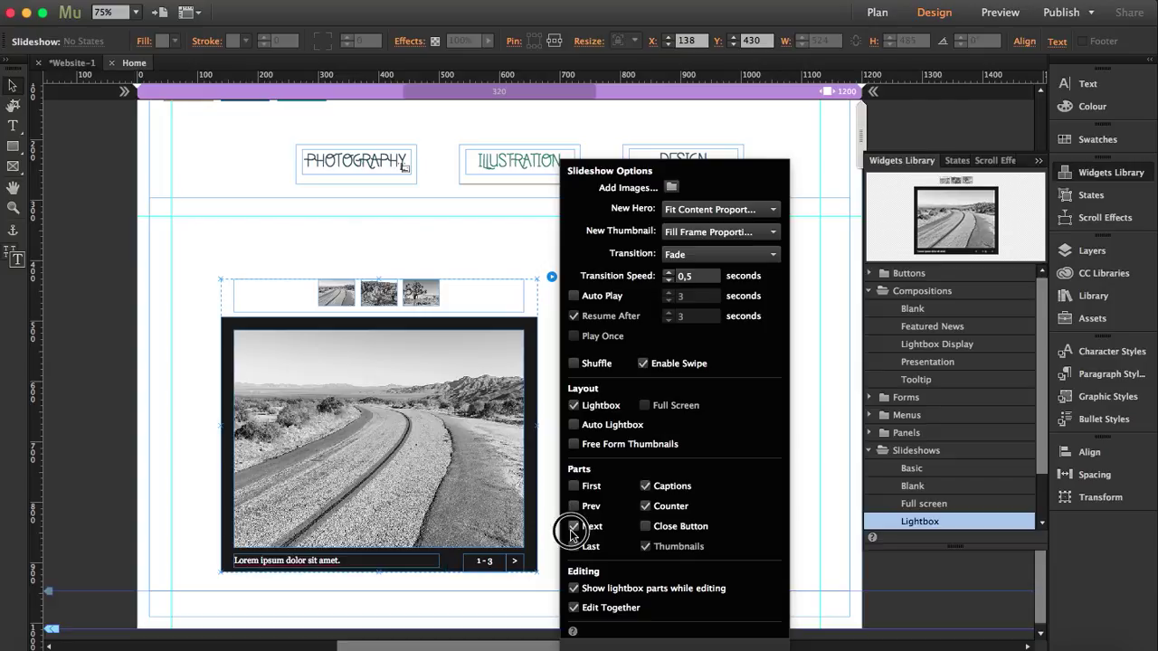
left_click(645, 507)
left_click(645, 486)
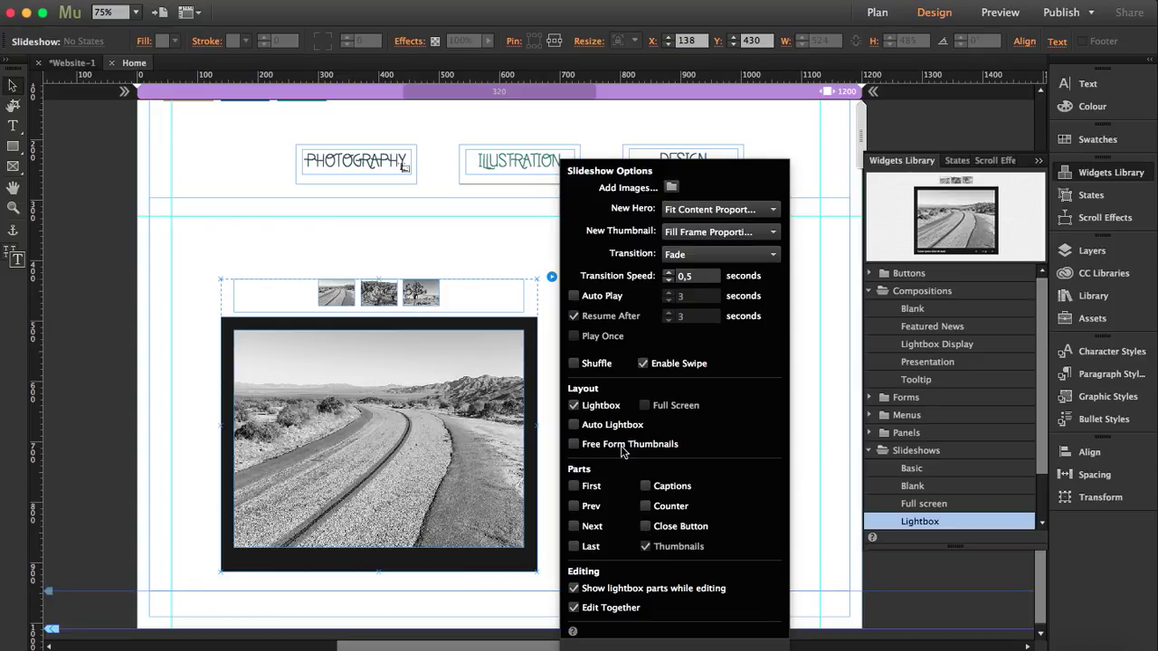
left_click(572, 589)
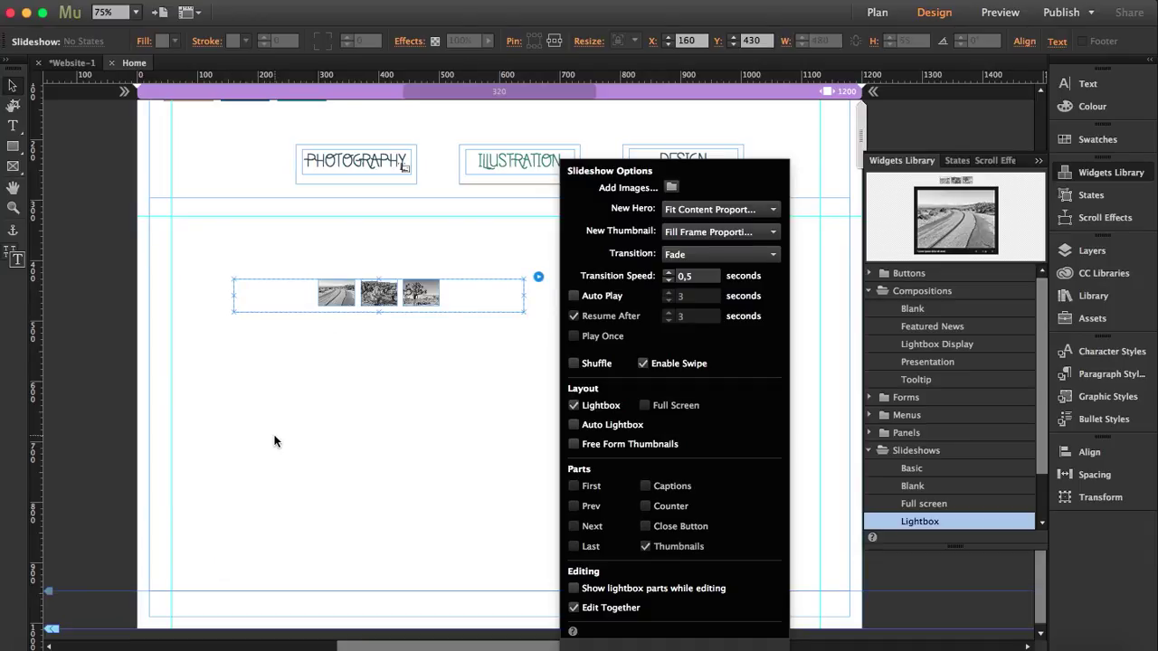
Fit the ILLUSTRATION thumbnail container between the vertical guides, from the horizontal guide to near the target's lower edge, and select its first thumbnail.
left_click(422, 303)
left_click(464, 285)
left_click(464, 285)
left_click_drag(478, 283, 427, 216)
left_click_drag(464, 250, 822, 563)
left_click(451, 236)
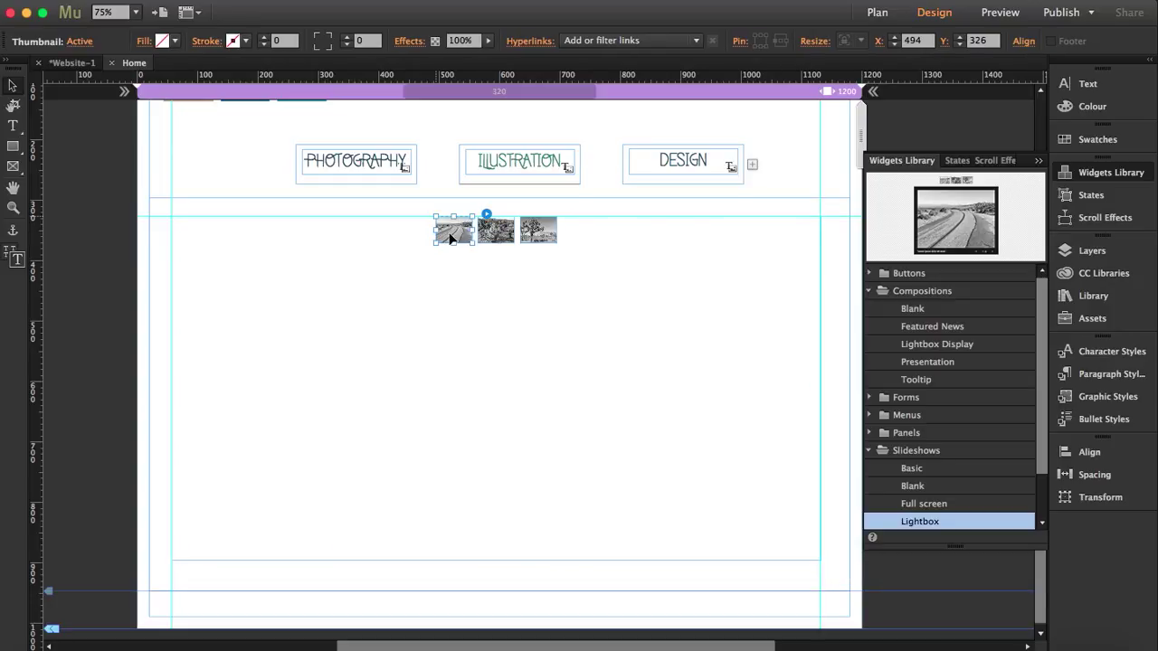
Set the ILLUSTRATION slideshow thumbnails to a width of 344 and a height of 222.
left_click(814, 41)
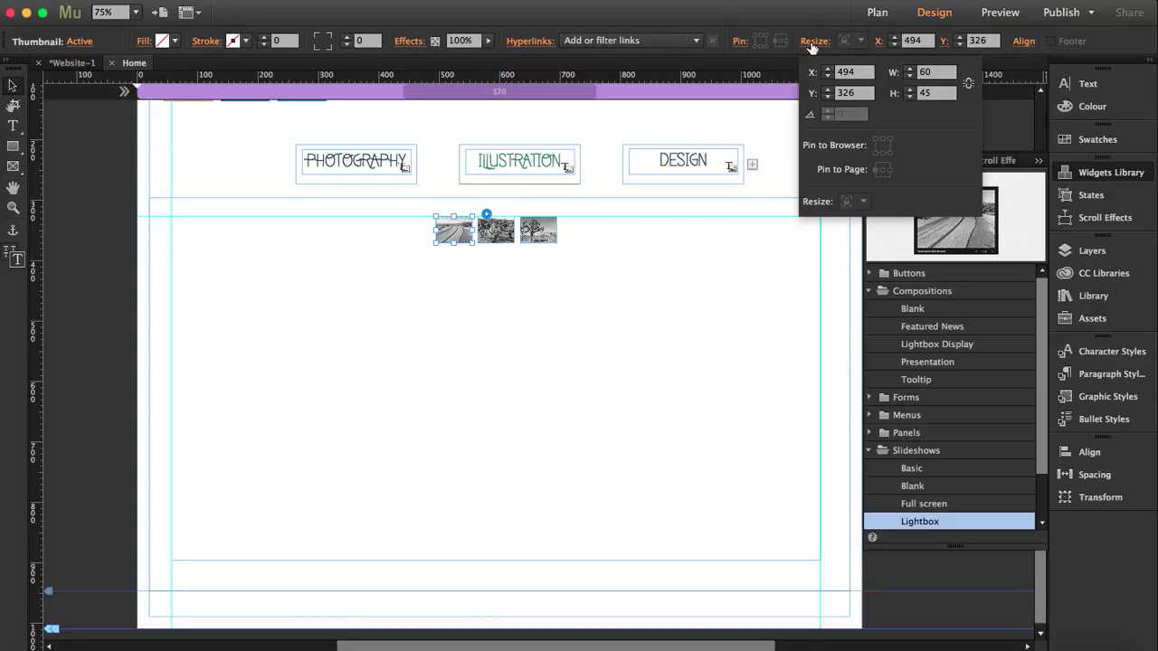
left_click(929, 71)
type("344")
left_click(910, 93)
type("222")
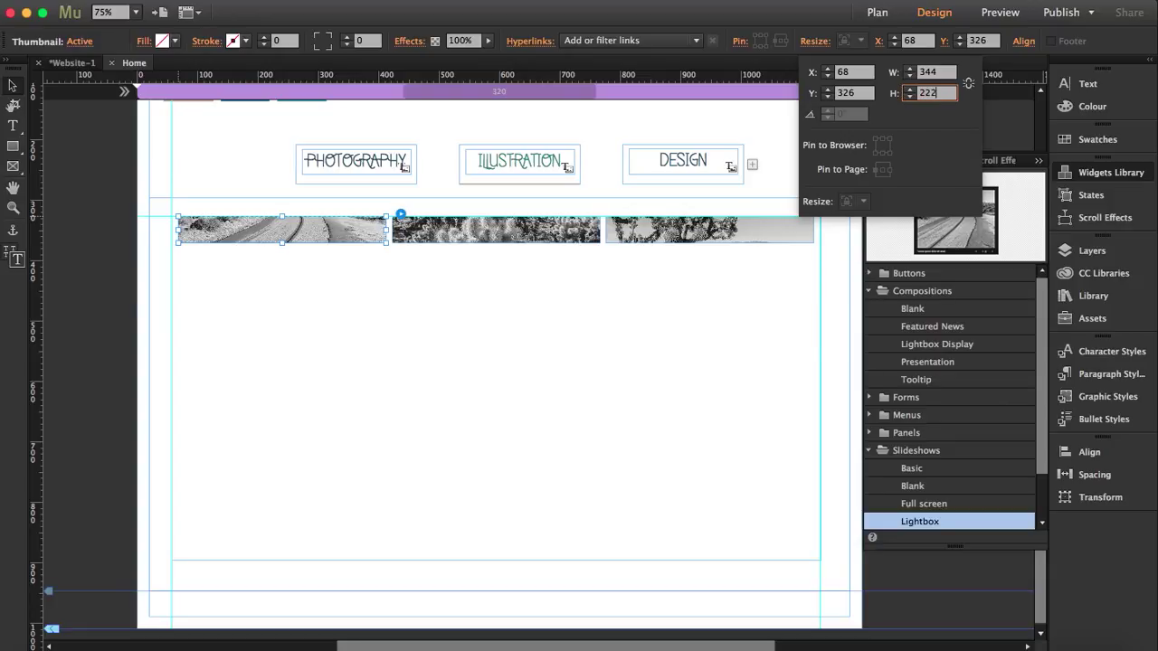
key("Return")
Add the six JPG images whose names start with "photo-" from the VIDEO folder to the ILLUSTRATION slideshow.
left_click(400, 214)
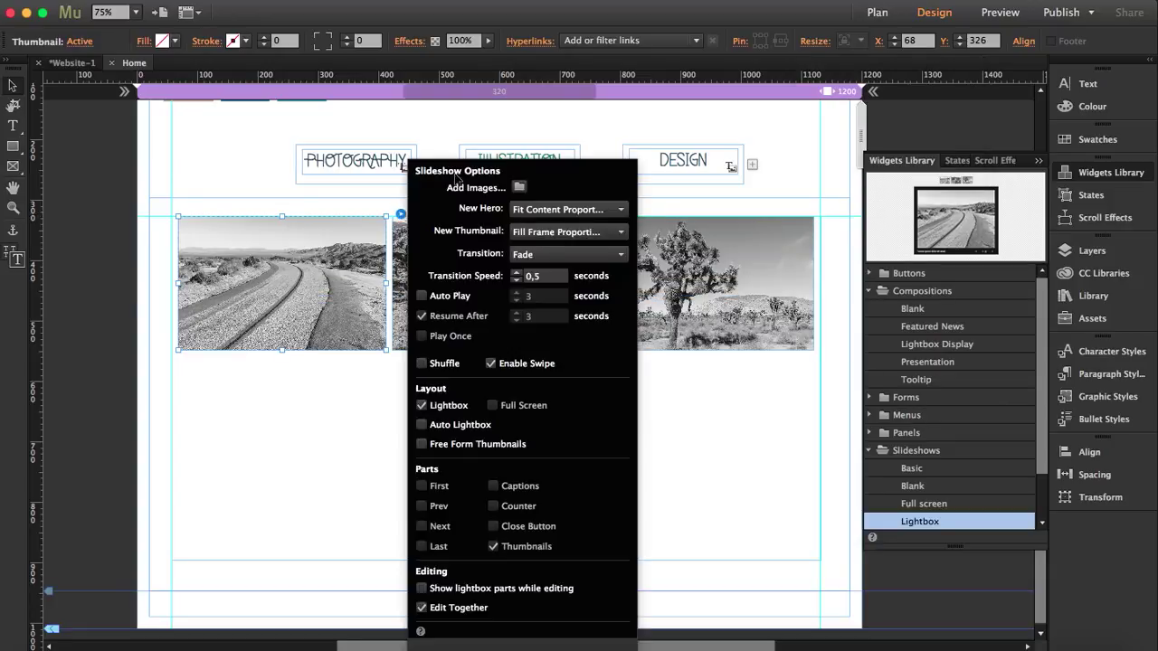
left_click(521, 188)
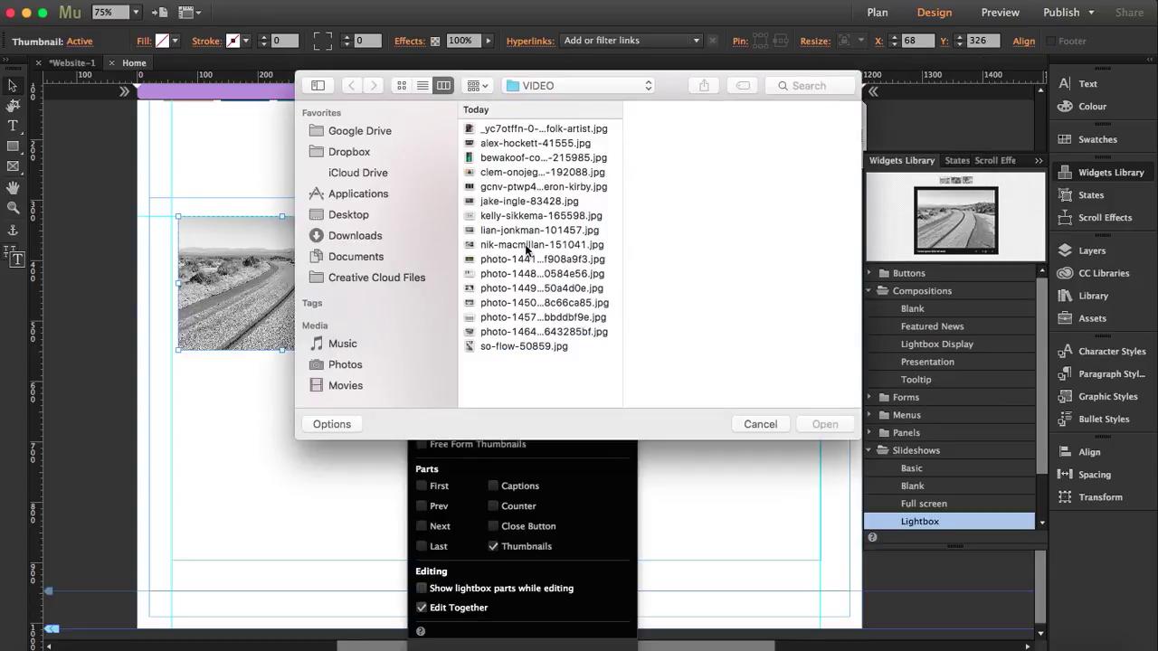
left_click(528, 259)
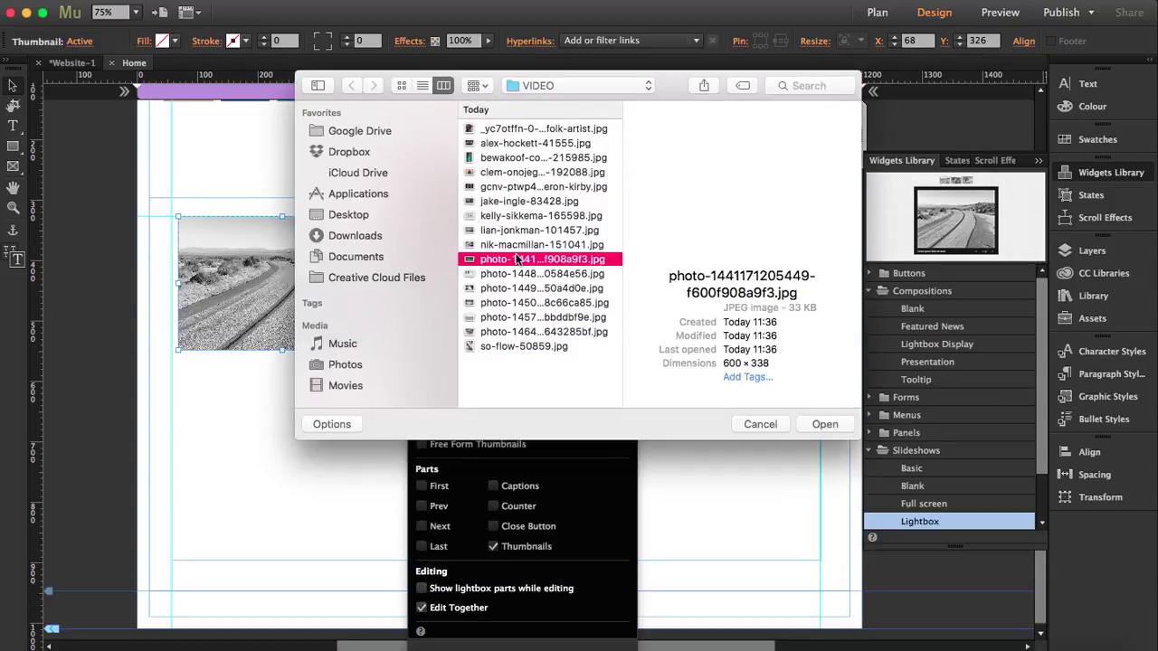
left_click(536, 332, "shift")
left_click(819, 425)
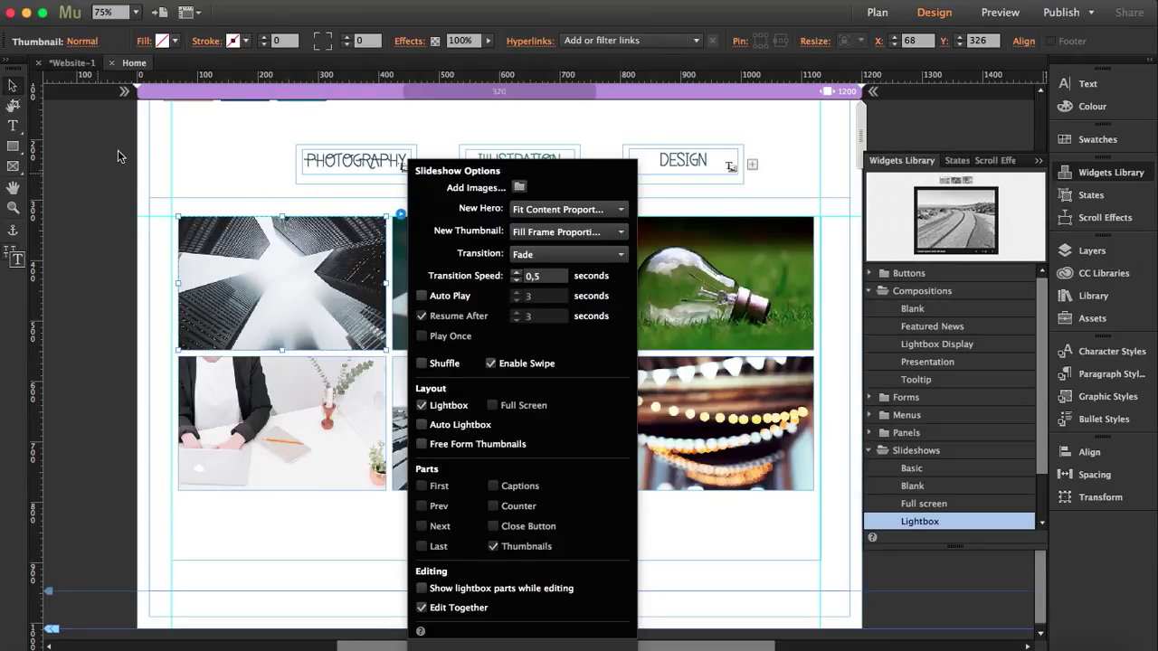
left_click(829, 125)
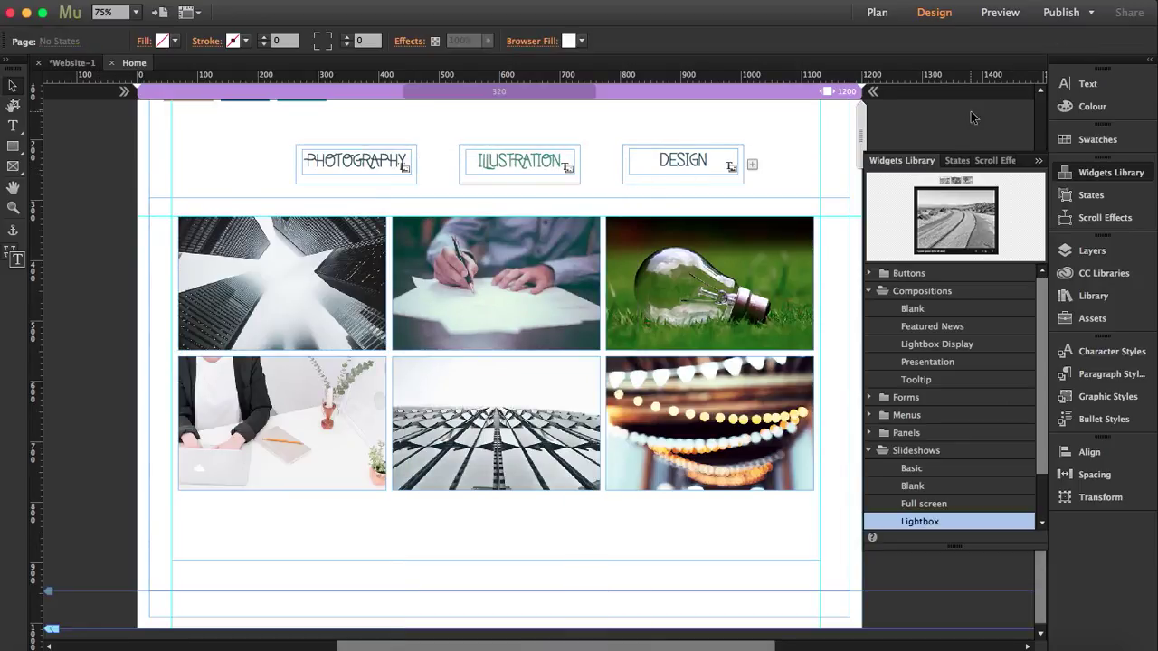
Preview the page in the browser and switch to the ILLUSTRATION gallery and back to PHOTOGRAPHY.
key("super+alt+e")
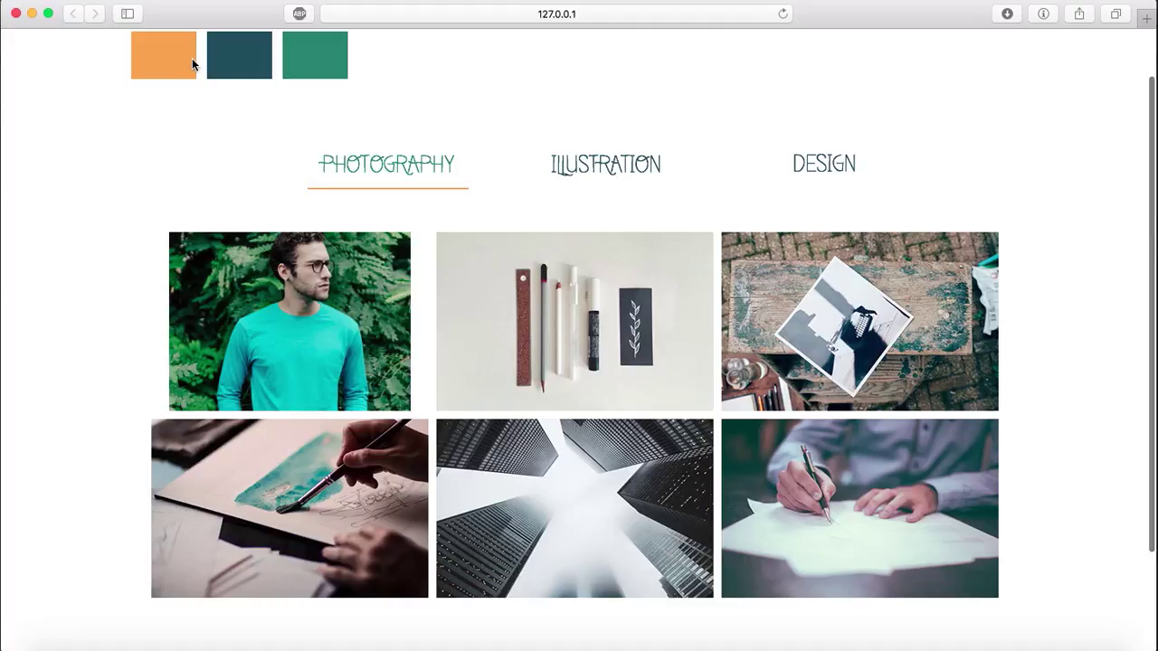
left_click(606, 164)
left_click(387, 164)
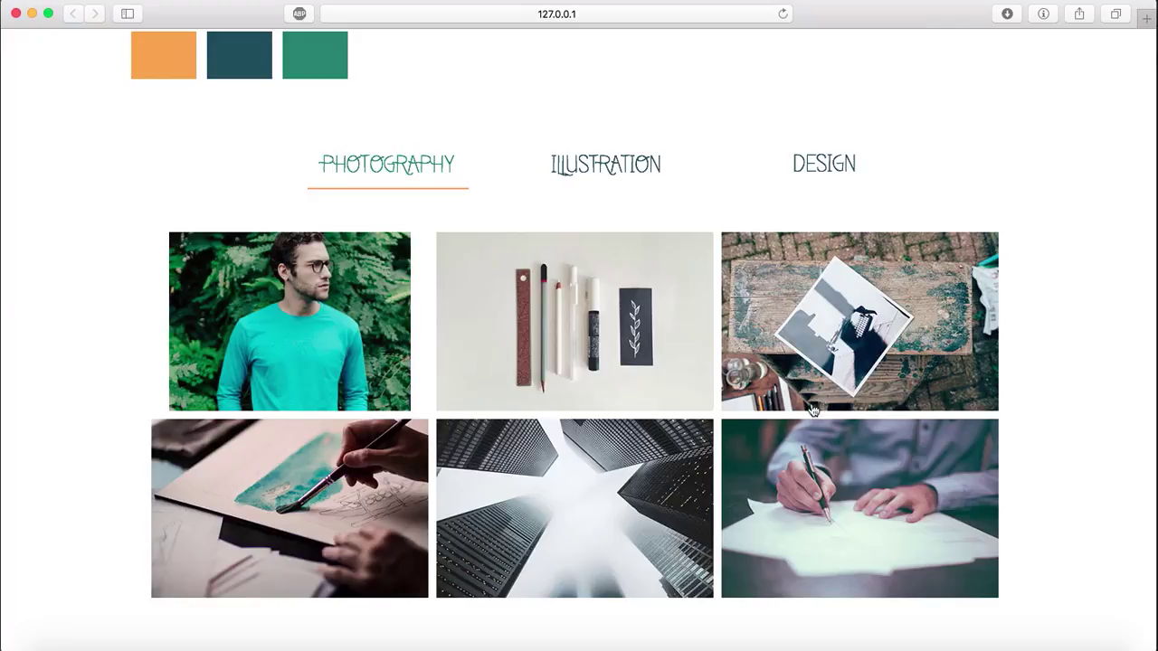
Open the first PHOTOGRAPHY thumbnail in the lightbox, page forward through the images and close the lightbox.
left_click(319, 317)
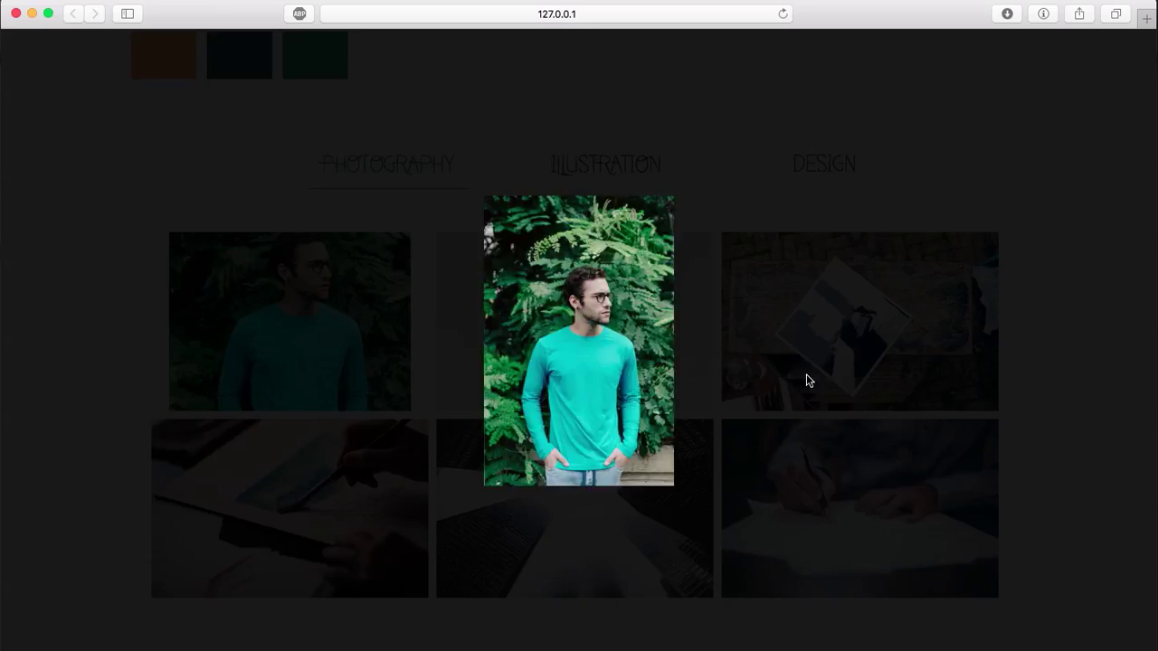
key("Right")
key("Right")
key("Right")
key("Right")
key("Right")
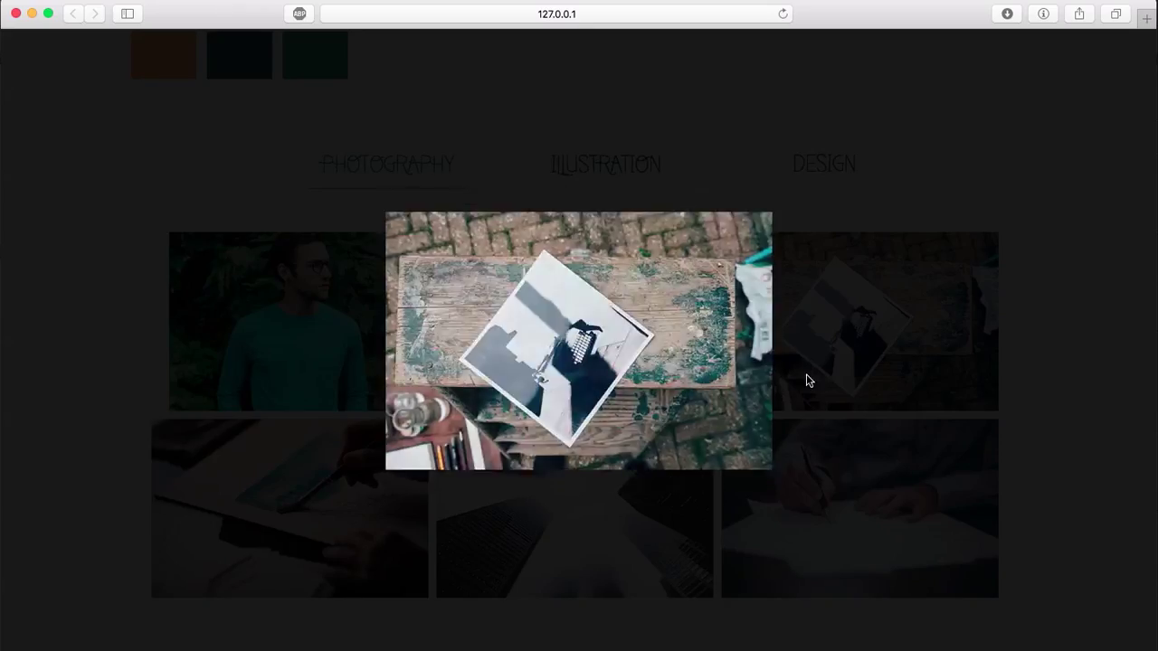
left_click(676, 152)
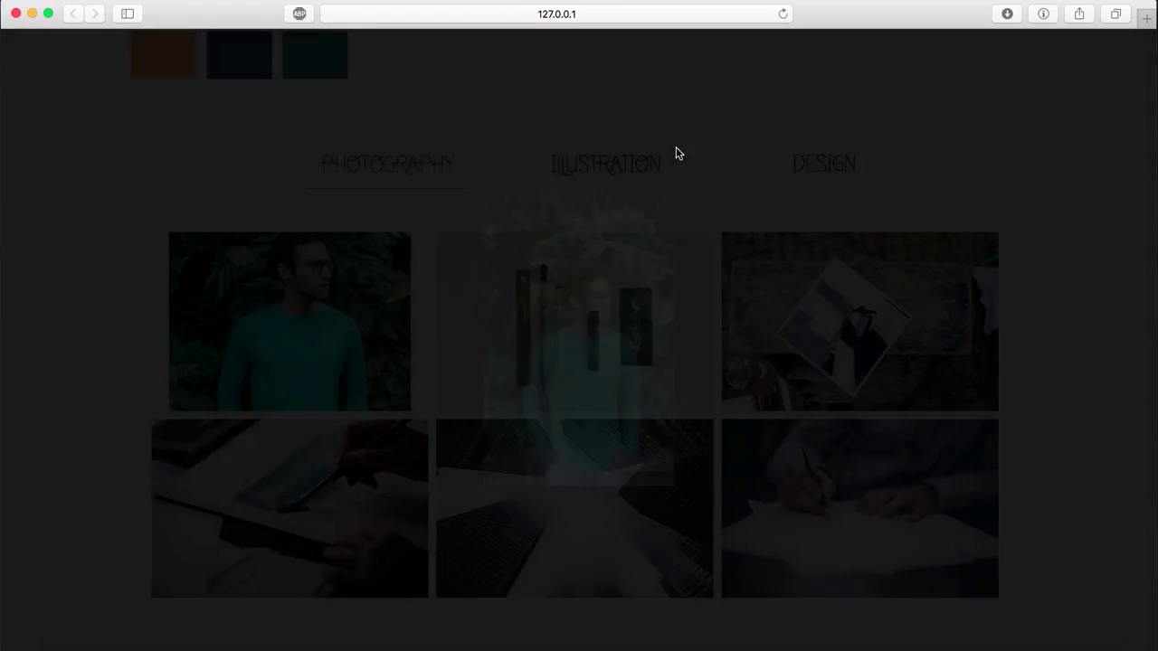
Show the ILLUSTRATION gallery, page through its images in the lightbox from the first thumbnail and close the lightbox.
left_click(581, 173)
left_click(275, 288)
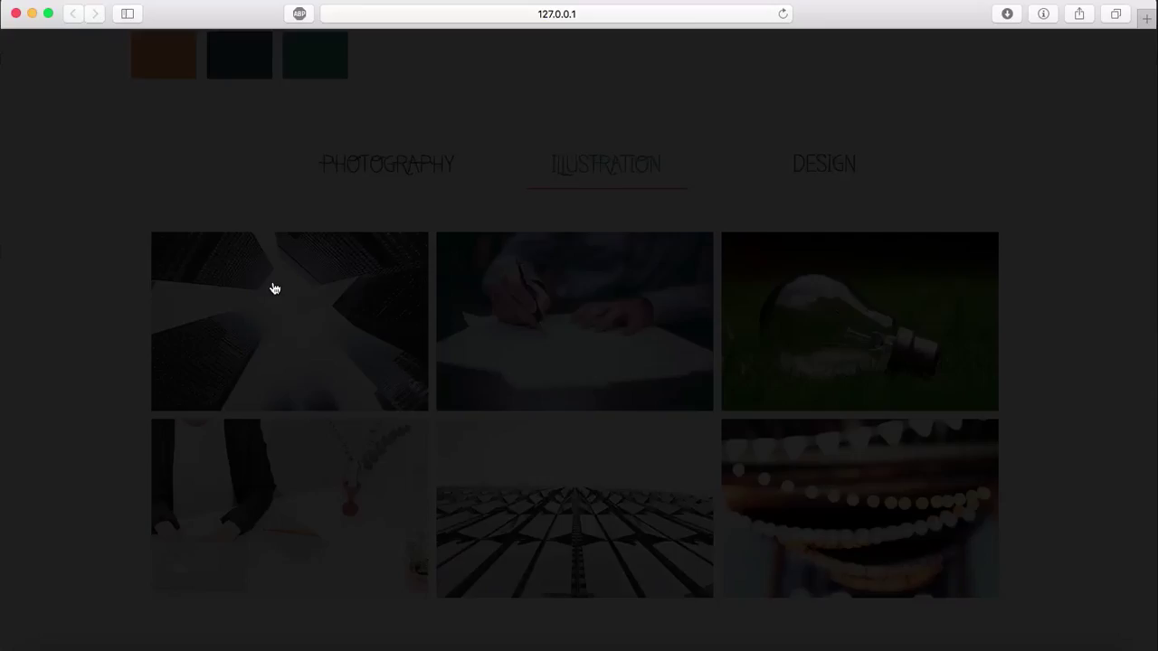
key("Right")
key("Right")
key("Right")
key("Right")
left_click(827, 164)
Show the DESIGN gallery, page from its first image to the third in the lightbox and close the lightbox.
left_click(827, 164)
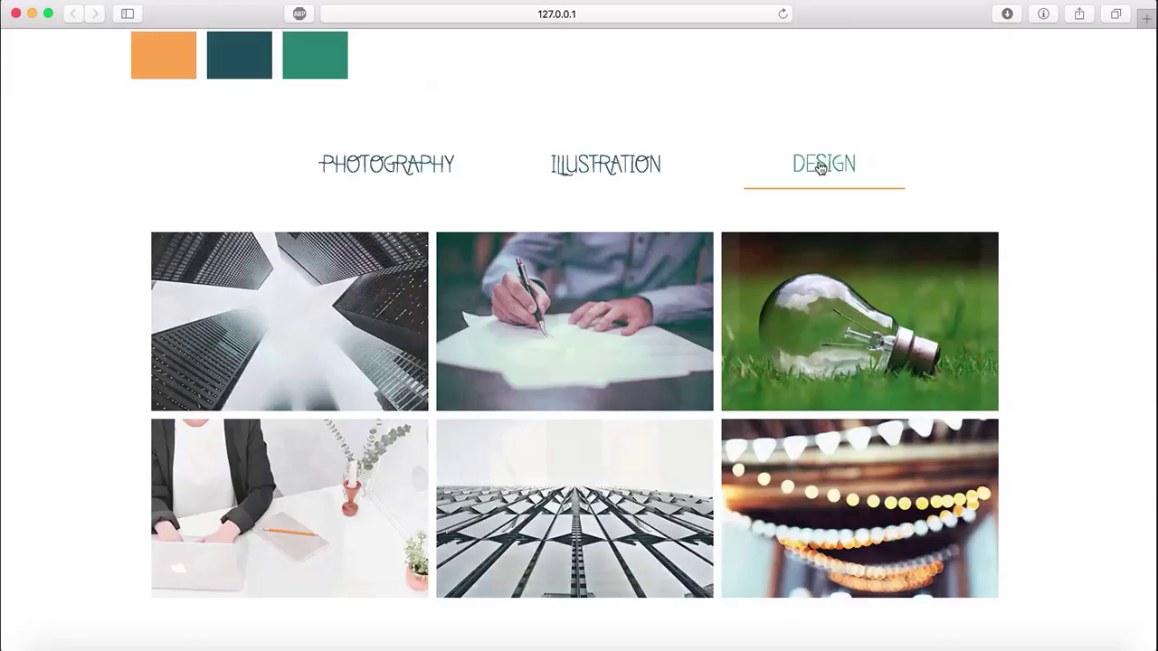
left_click(229, 336)
key("Right")
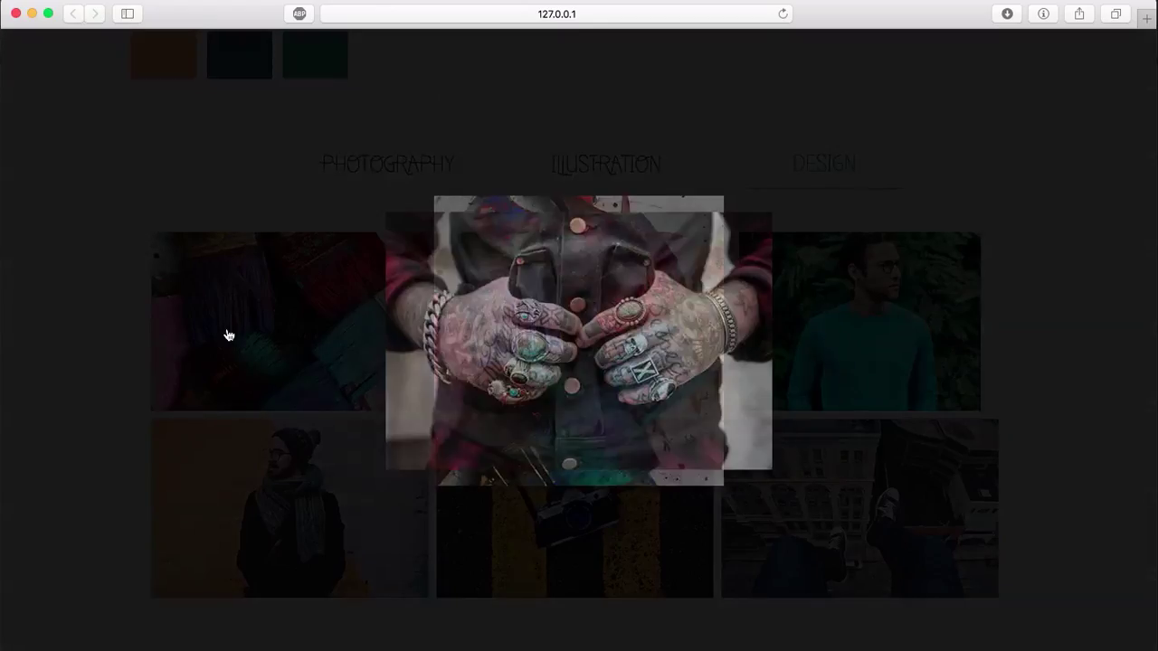
key("Right")
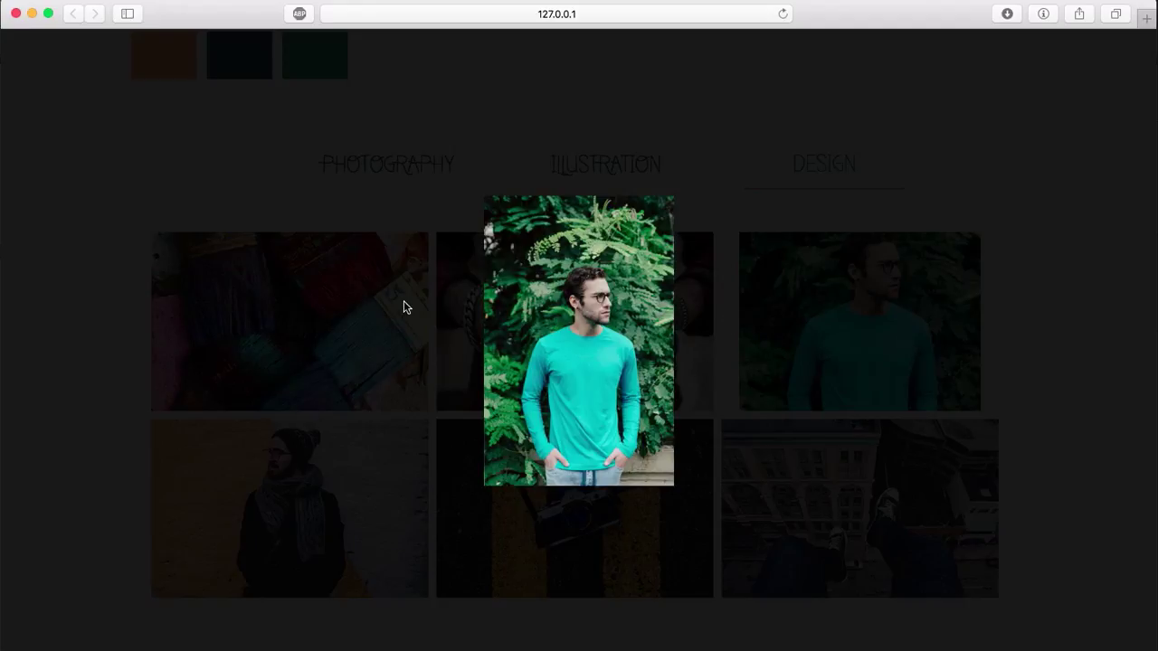
left_click(815, 137)
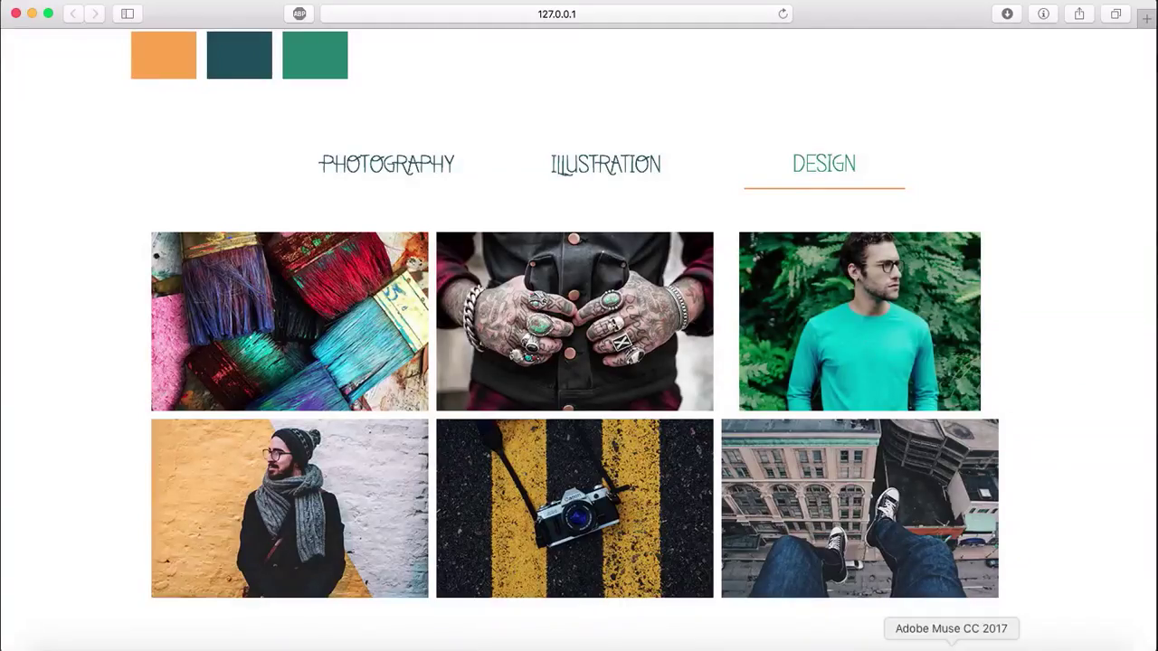
Switch back to Adobe Muse and set the ILLUSTRATION slideshow's transition to Horizontal.
left_click(951, 647)
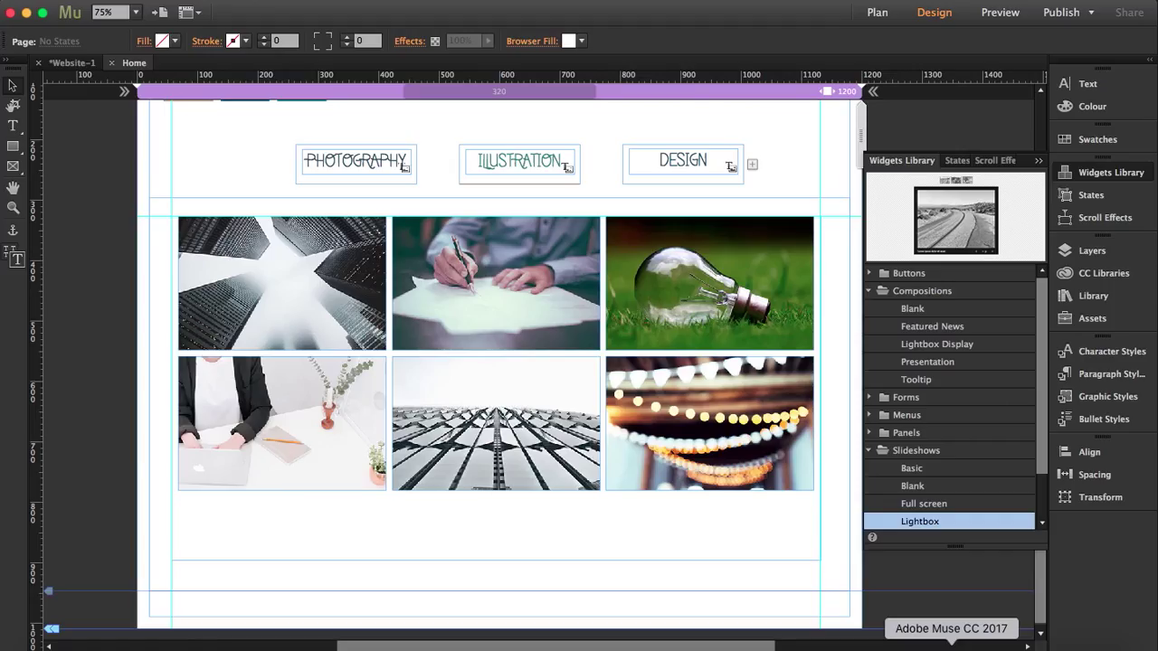
left_click(734, 265)
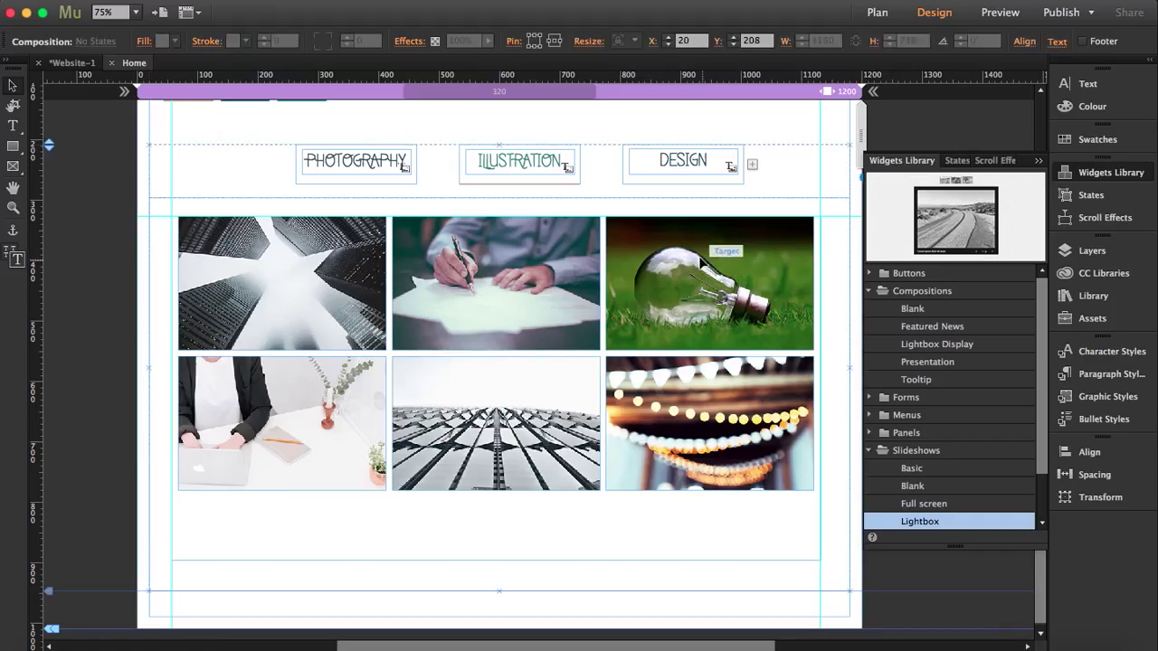
scroll(815, 233, "right", 3)
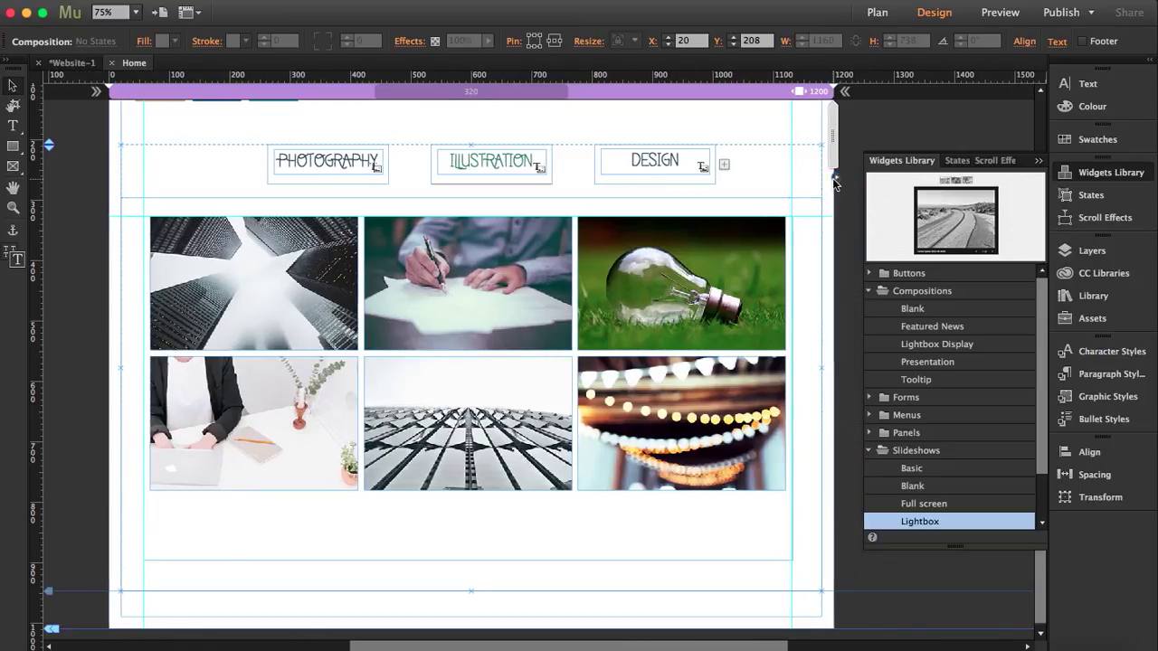
left_click(834, 180)
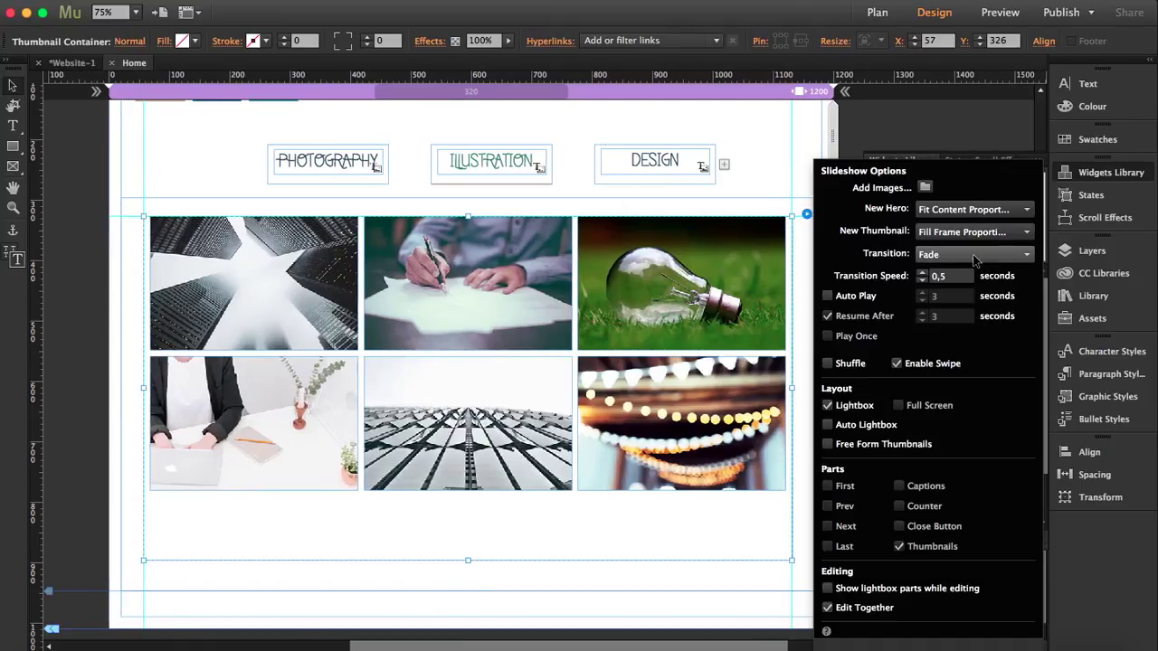
left_click(975, 261)
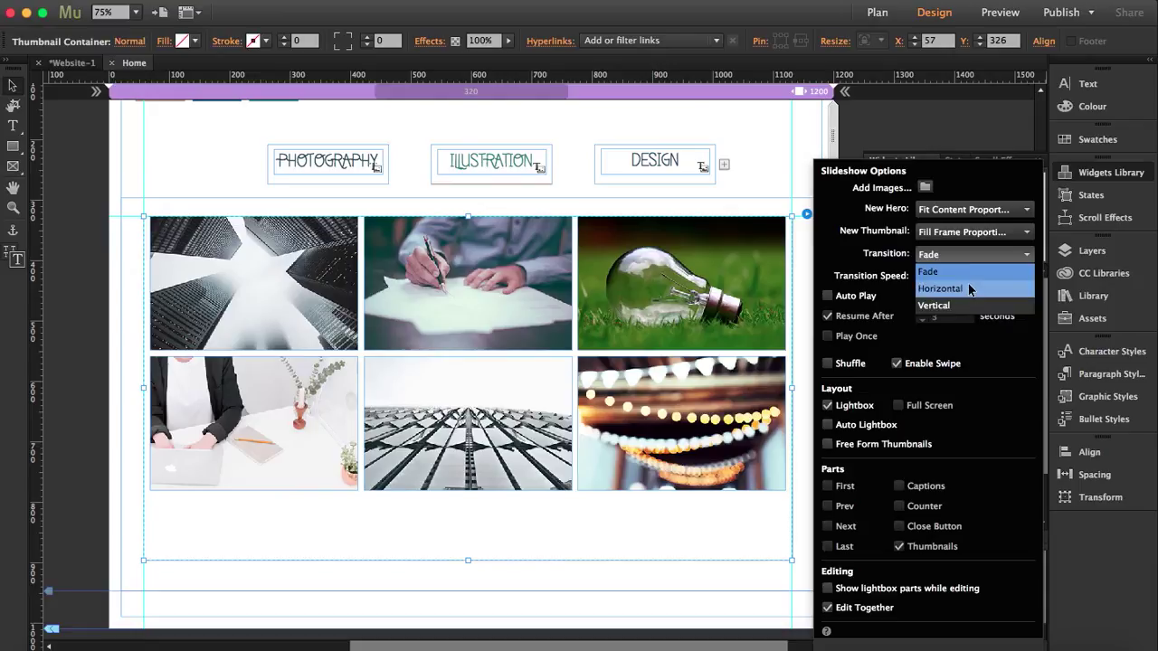
left_click(968, 289)
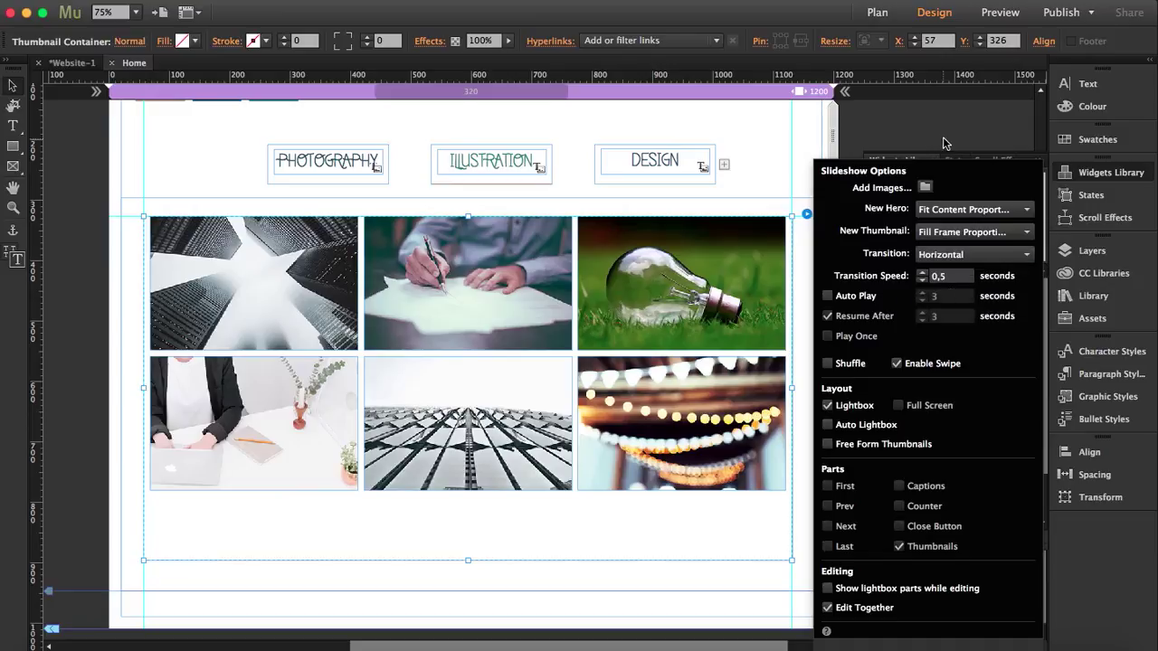
left_click(795, 134)
Preview the page in the browser again and check the ILLUSTRATION lightbox's image transition.
key("super+shift+e")
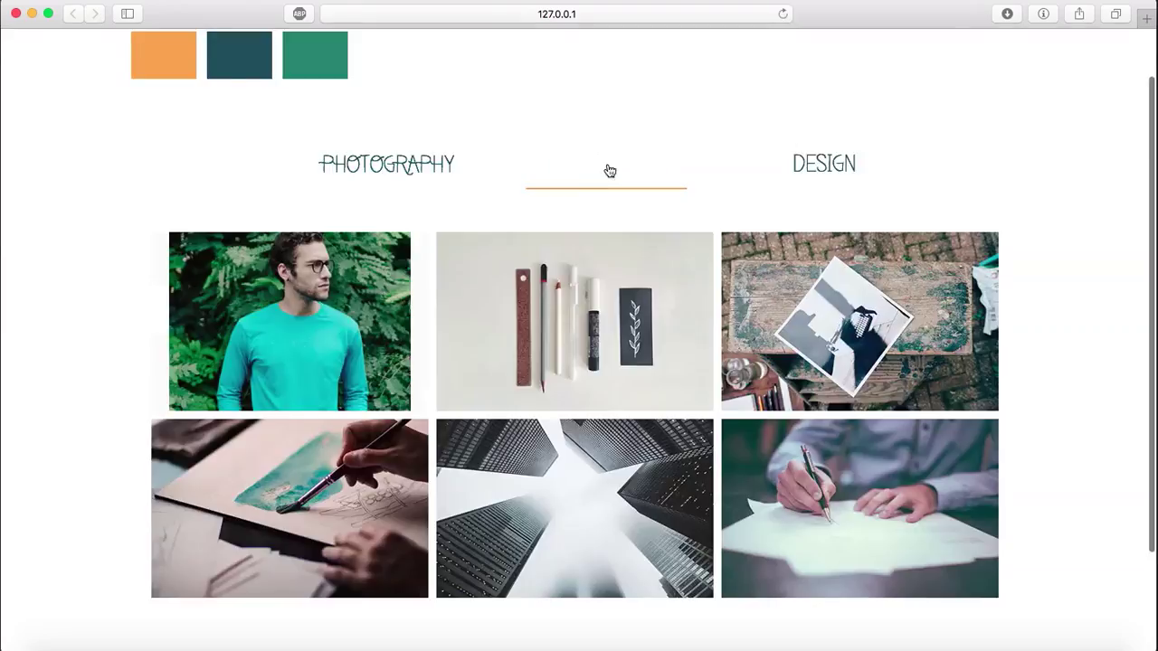
left_click(597, 172)
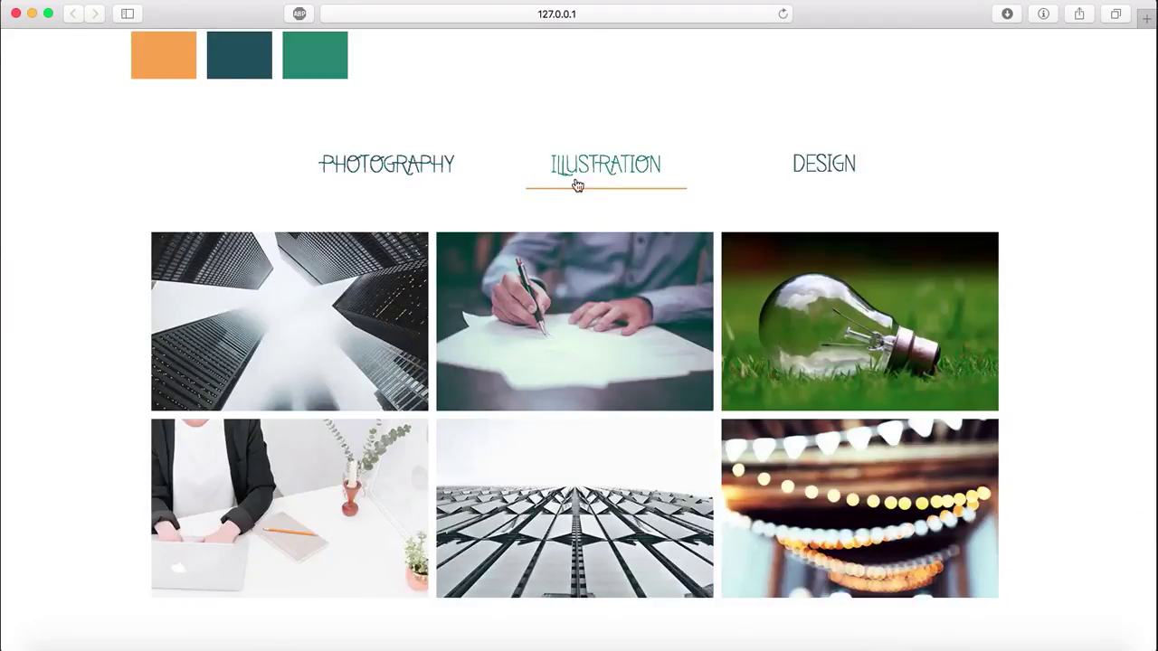
left_click(370, 277)
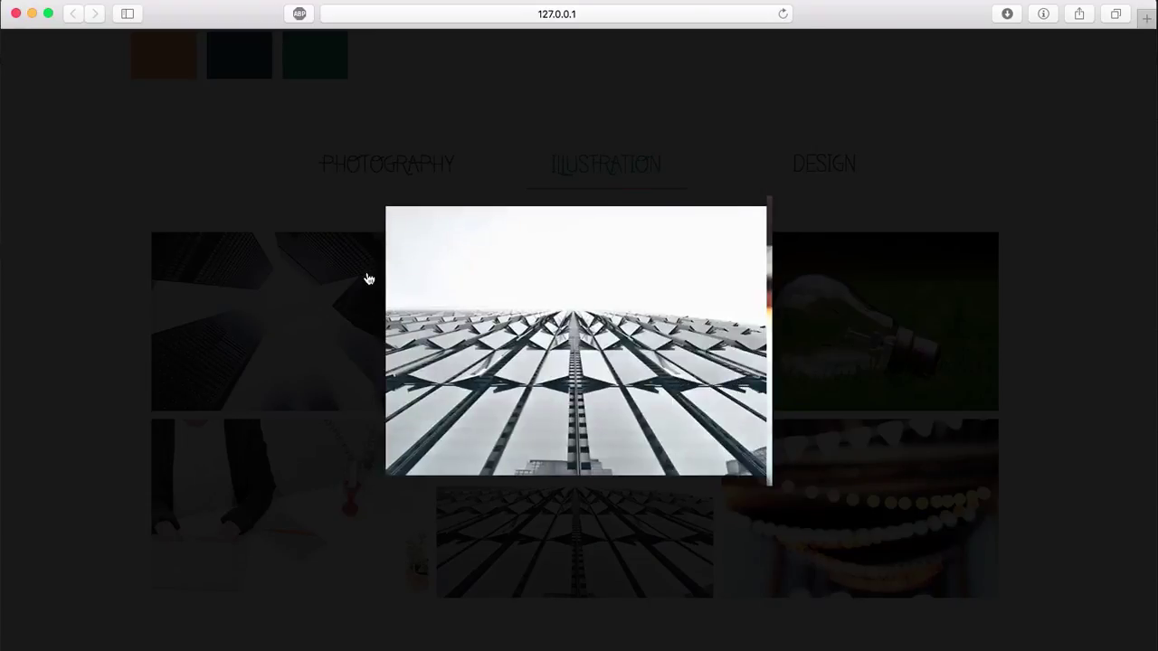
left_click(276, 173)
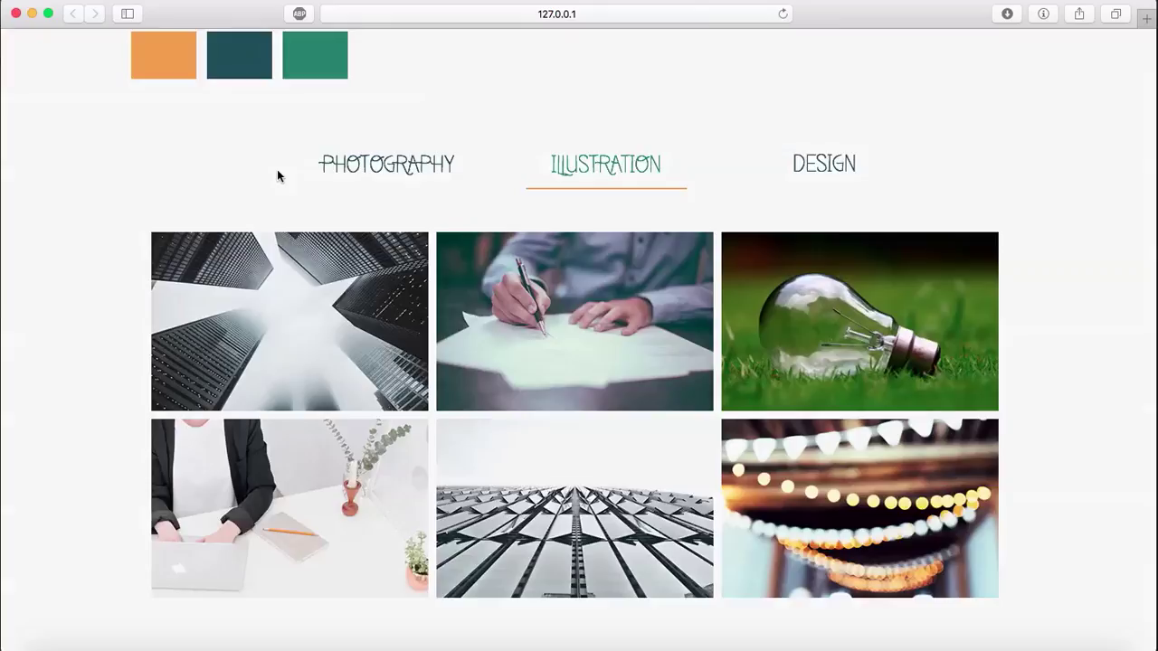